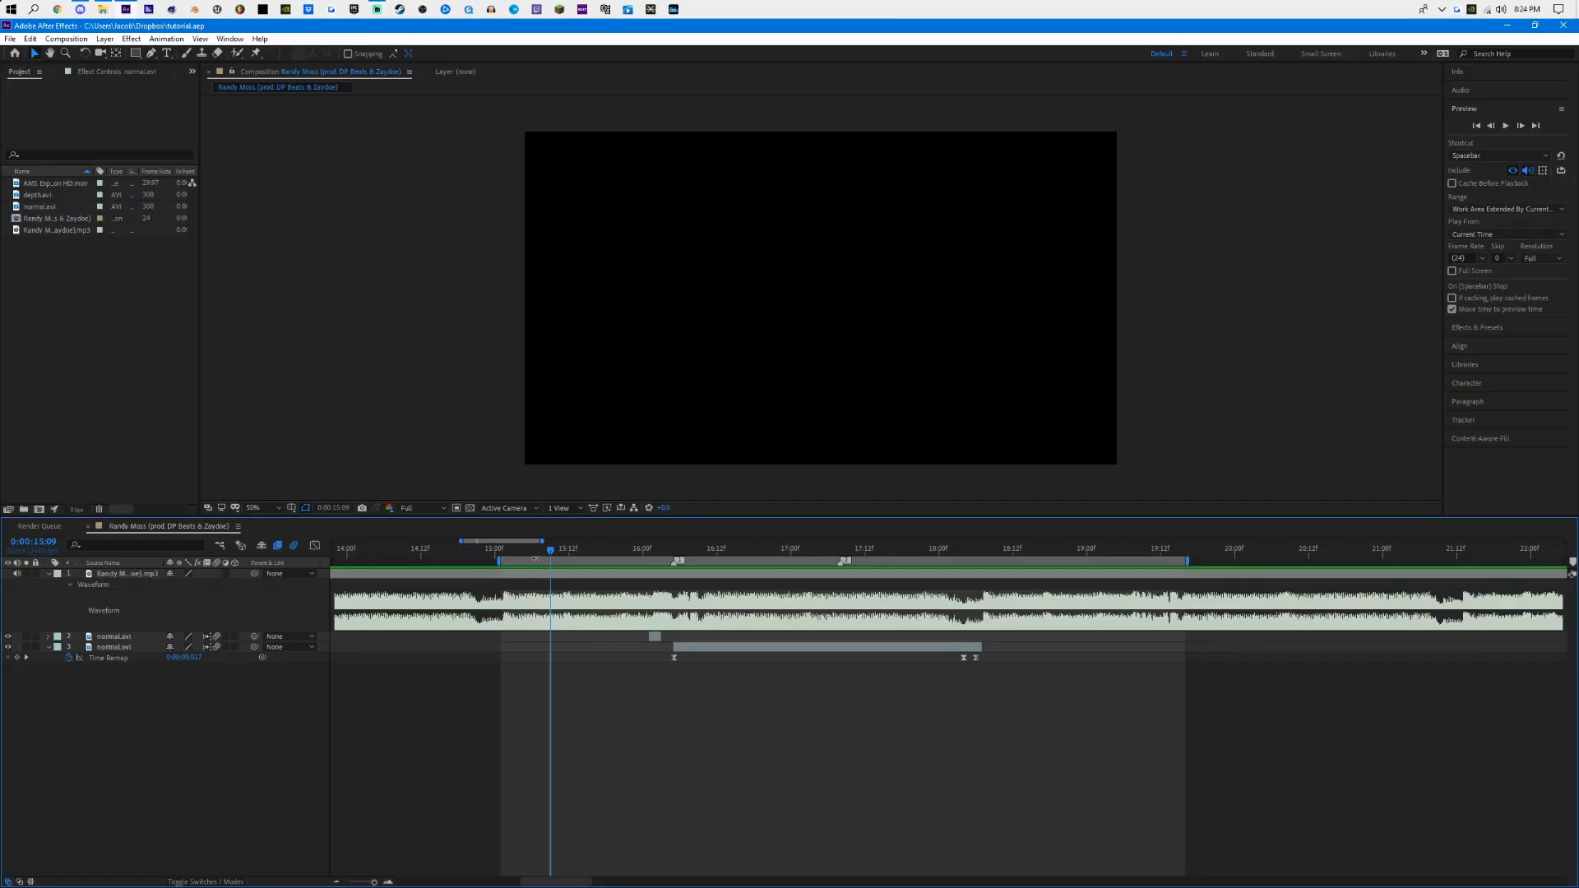
Step: Place depth.avi over the gameplay clip in the timeline to preview the depth pass, and remove it
drag(535, 559, 735, 556)
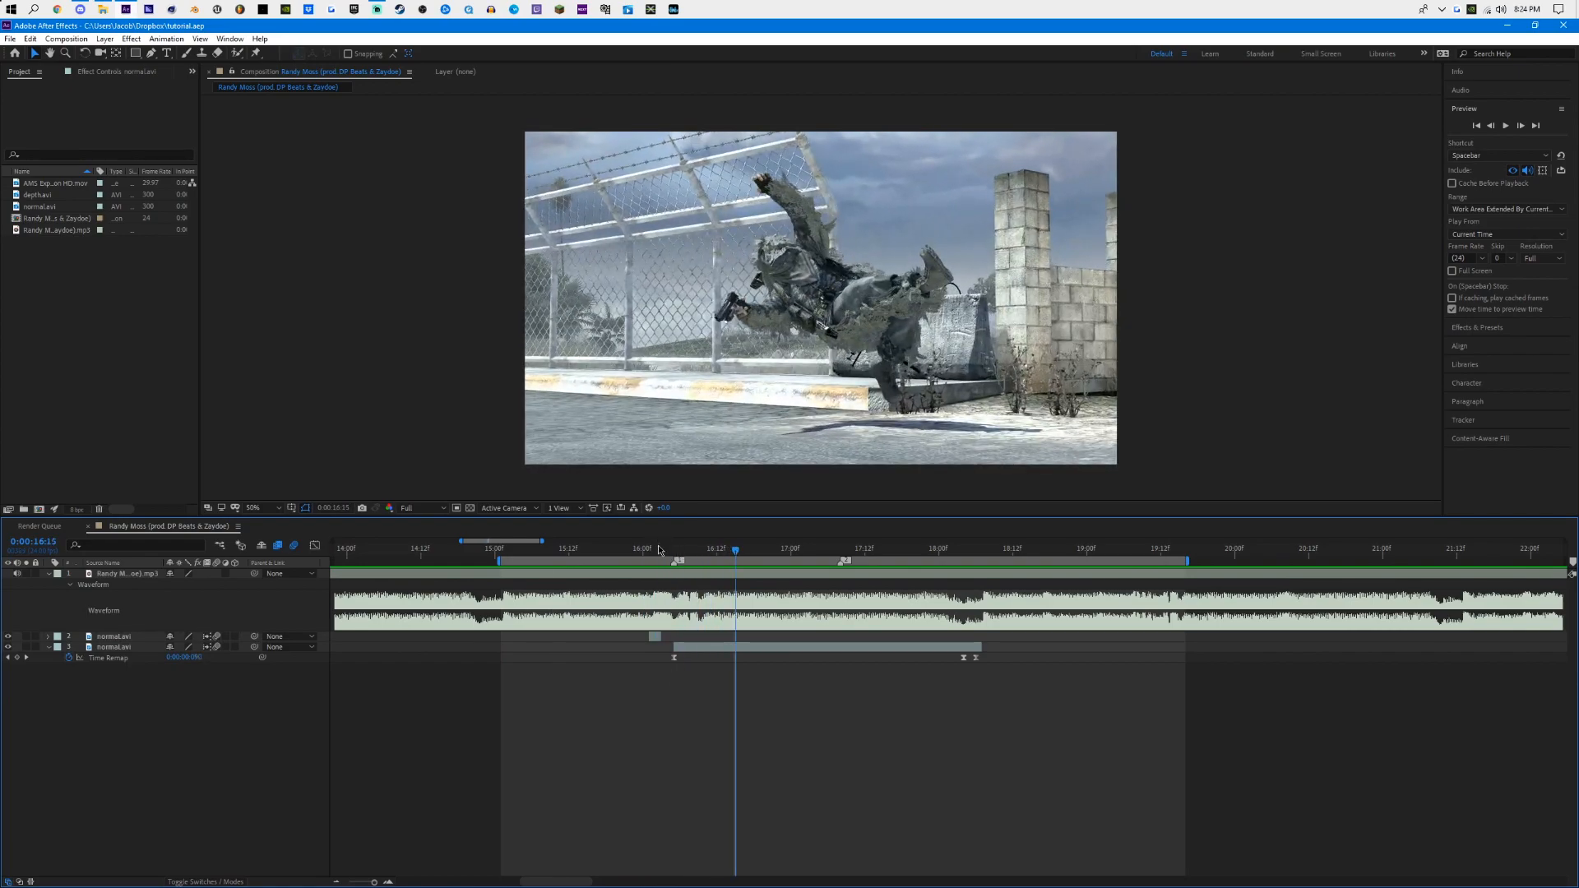
drag(37, 195, 724, 651)
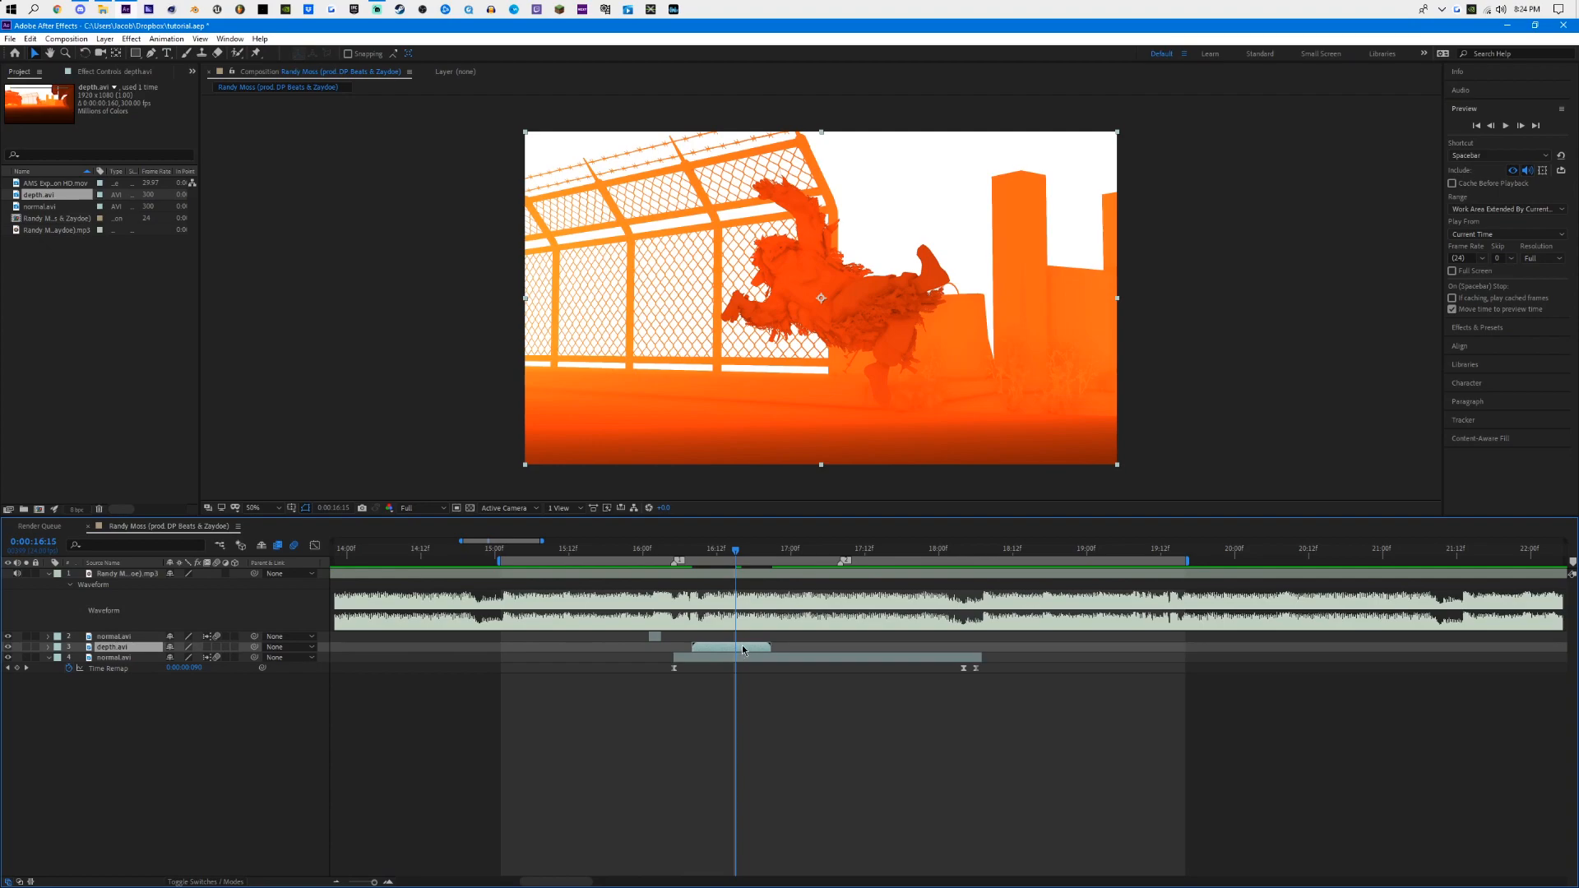
key(Delete)
Step: Set the comment of the composition marker near 0:00:17:08 to "Explosion"
mouse_move(679, 550)
mouse_down()
mouse_move(662, 551)
mouse_move(839, 554)
mouse_up()
double_click(844, 561)
click(931, 344)
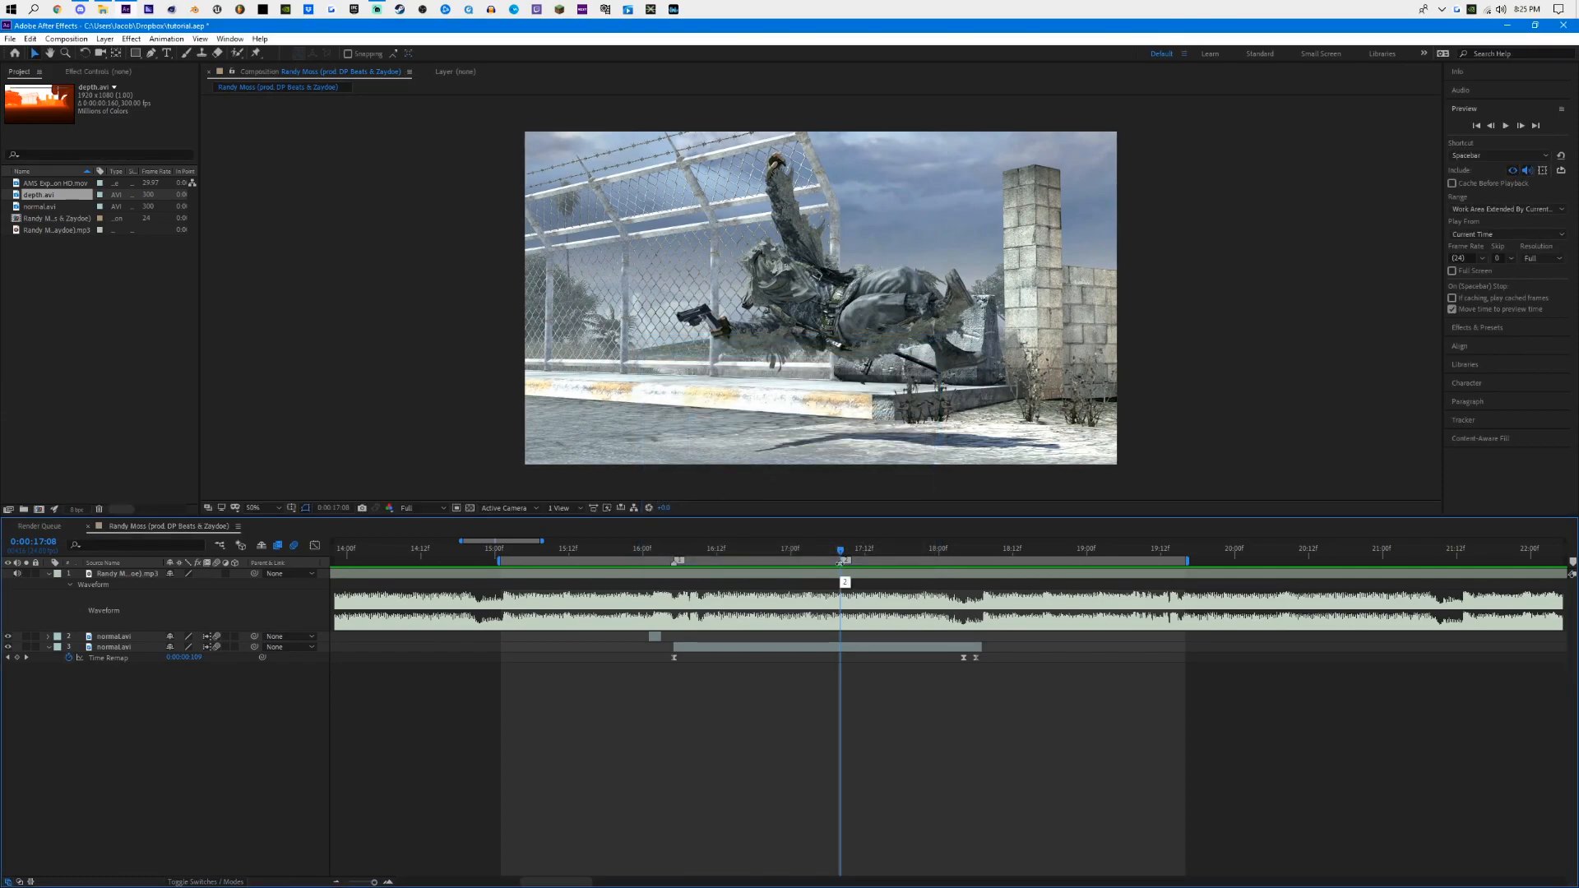
double_click(843, 562)
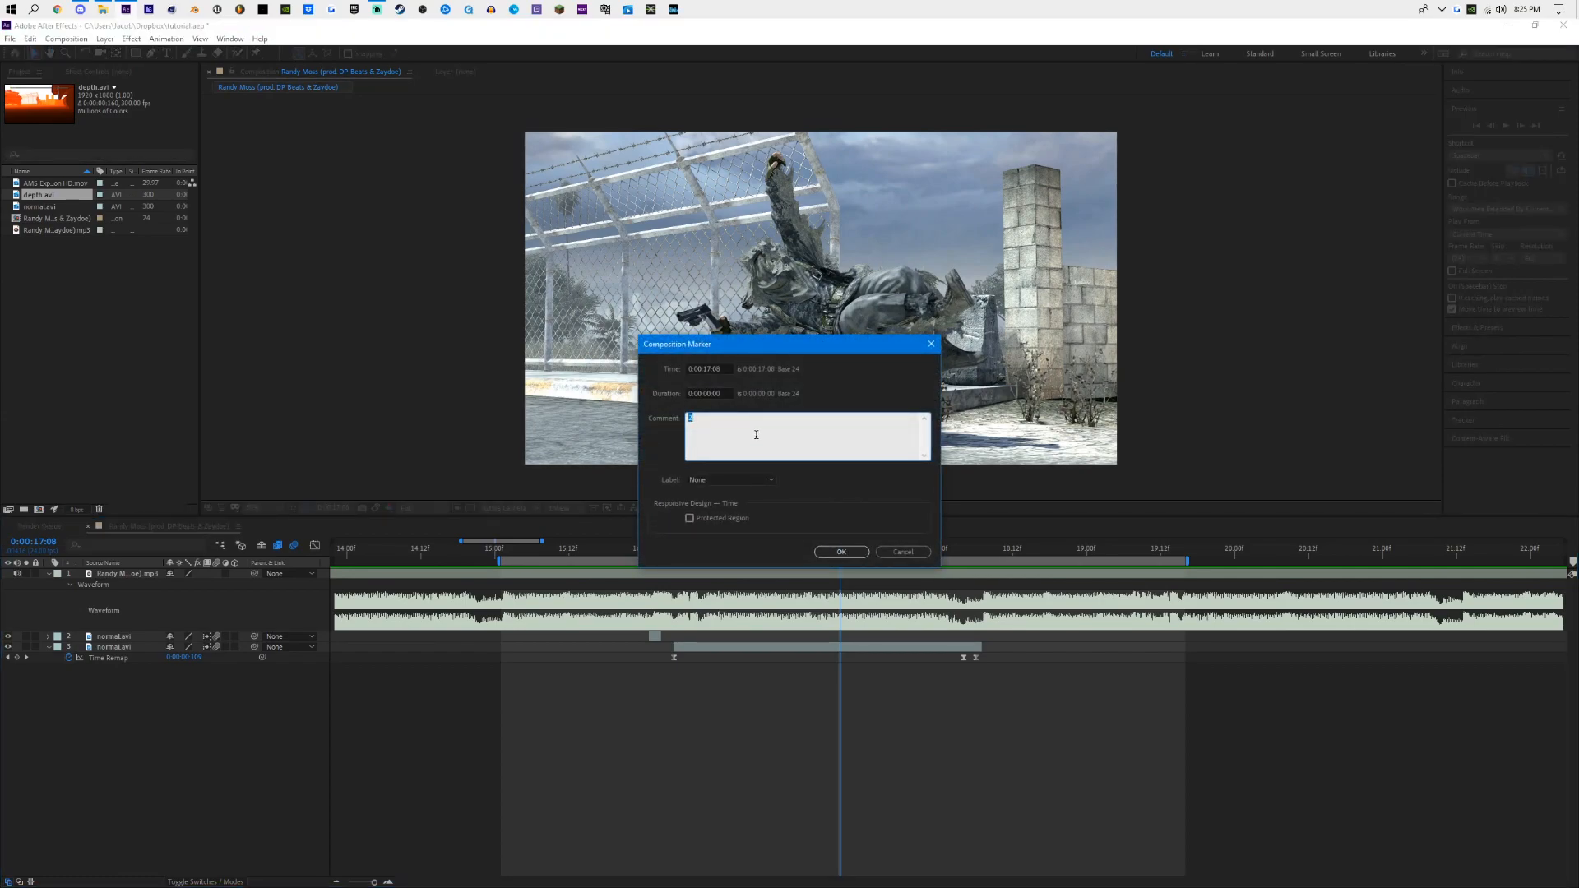
text(Explosion)
click(841, 551)
Step: Preview the clip from its starting marker and add numbered composition marker 2 at its end, at 0:00:18:07
drag(663, 553, 688, 562)
key(space)
key(space)
click(675, 558)
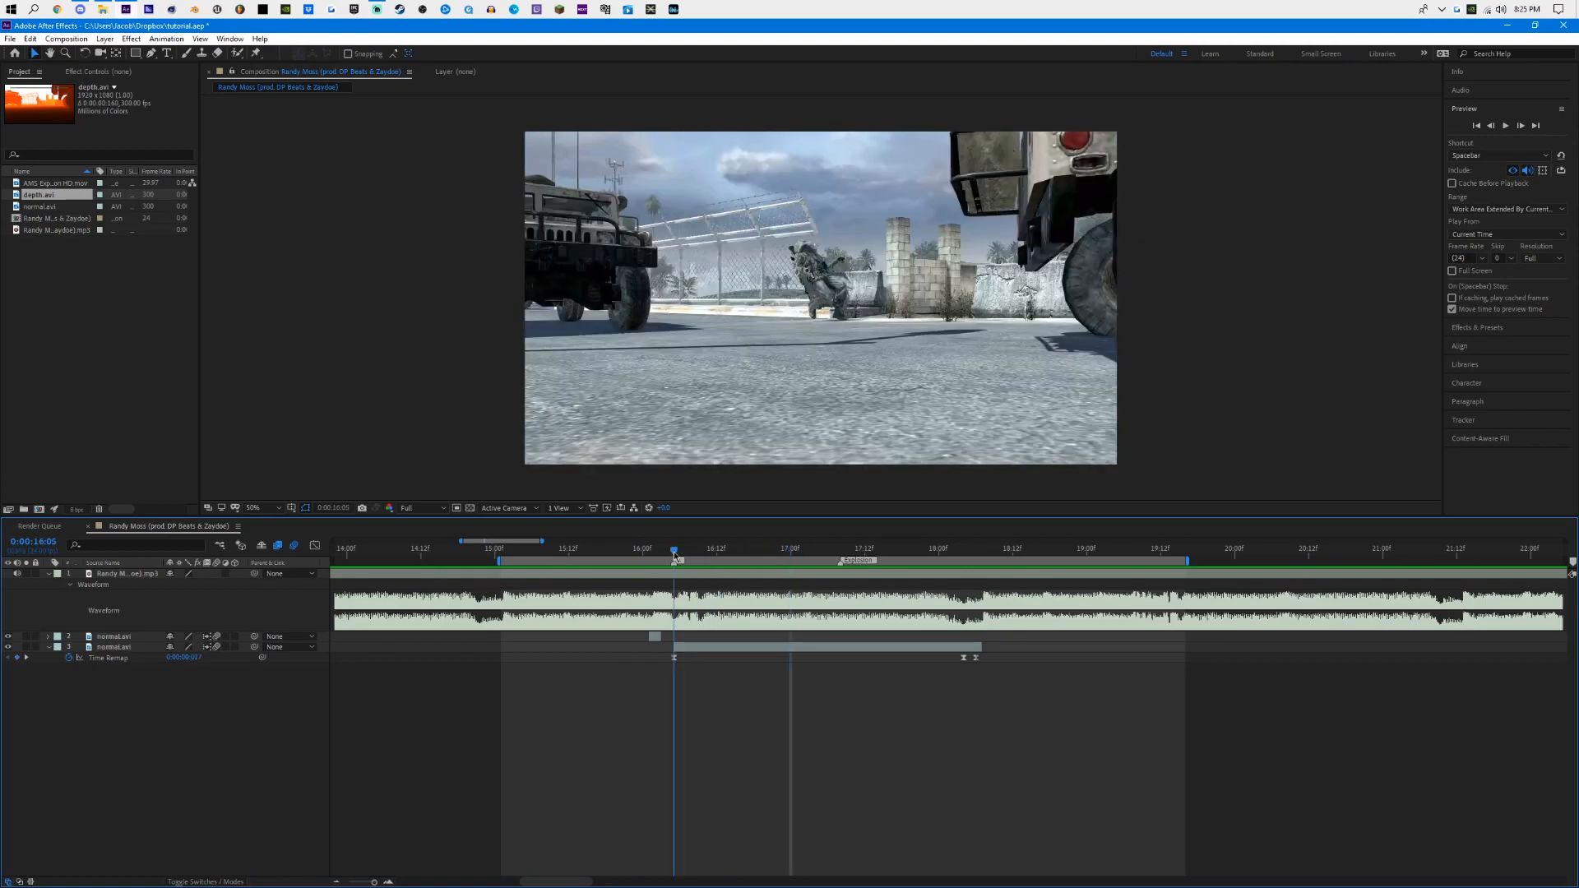
click(982, 555)
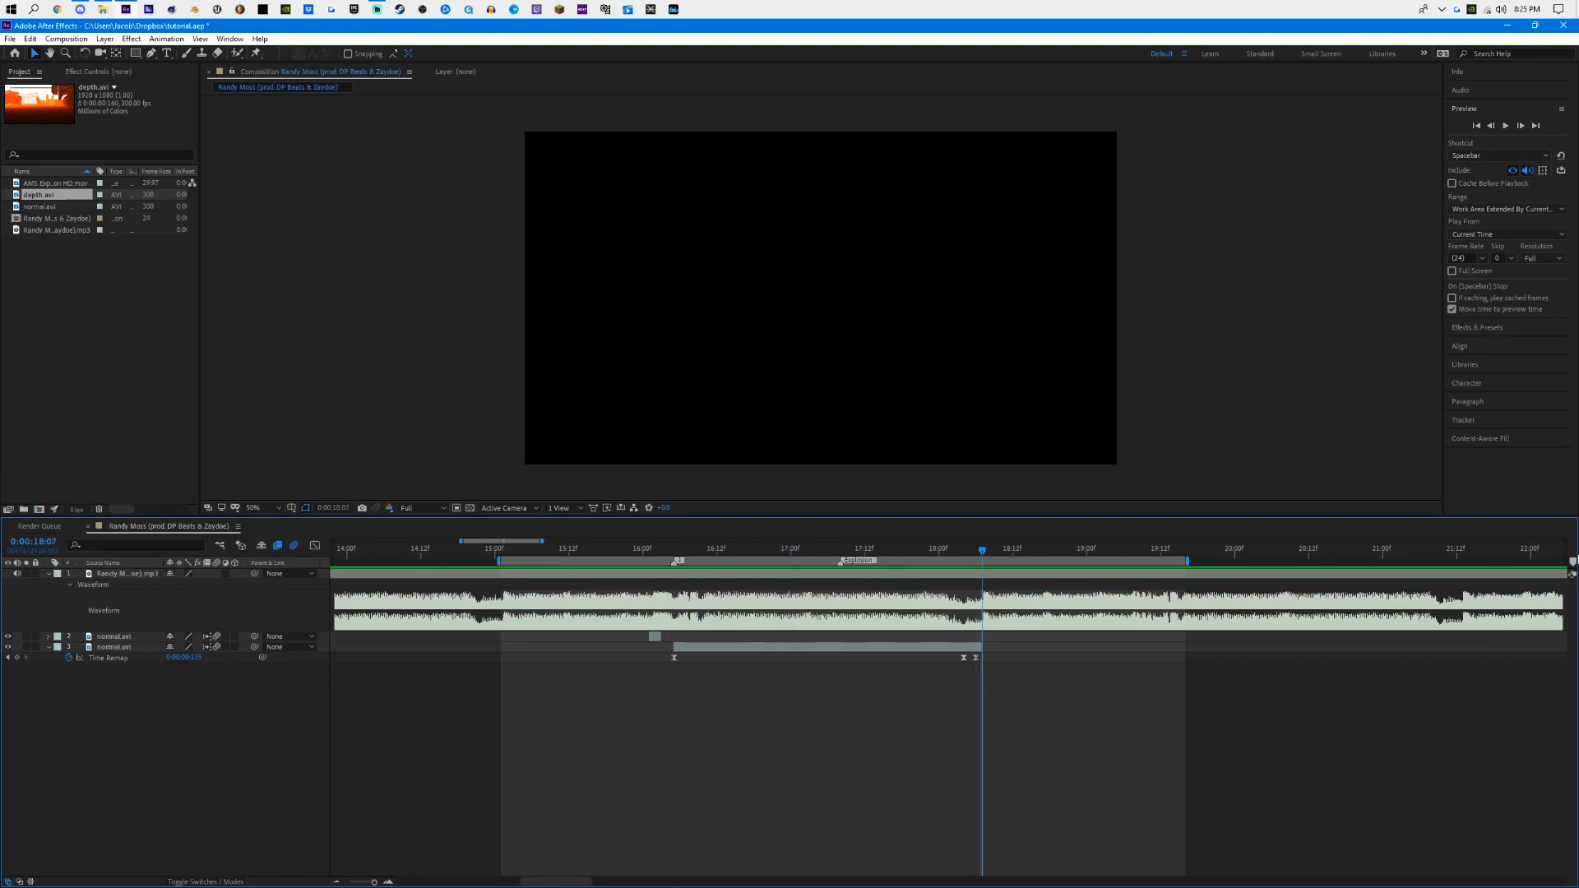
key(shift+2)
Step: Play back the clip against the music and inspect the gameplay layer's Time Remap curve in the graph editor
click(840, 553)
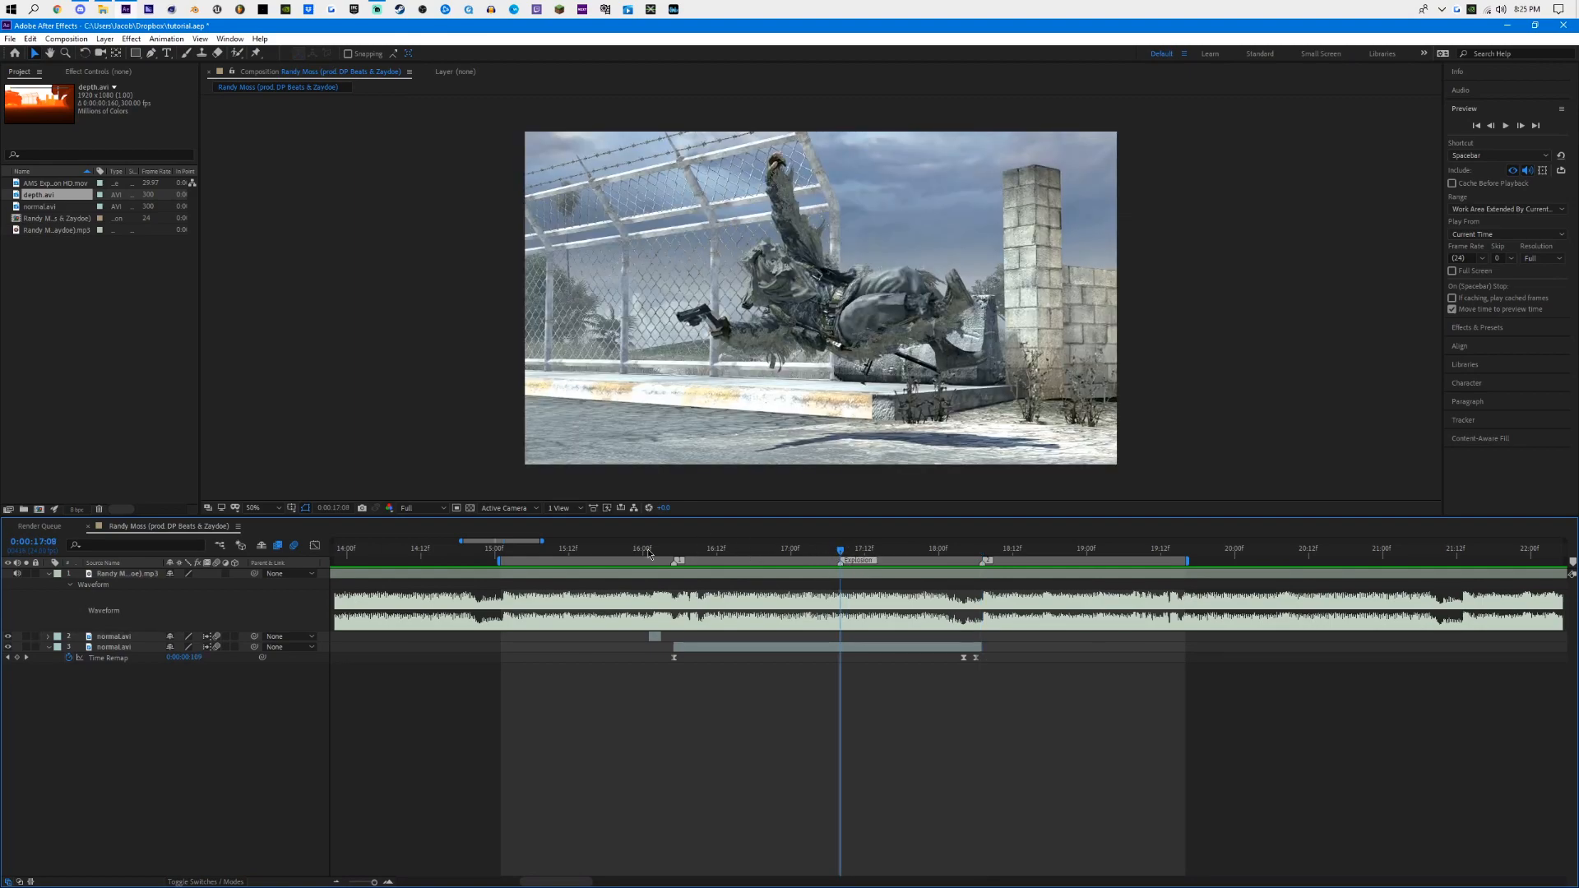
drag(601, 553, 513, 552)
key(space)
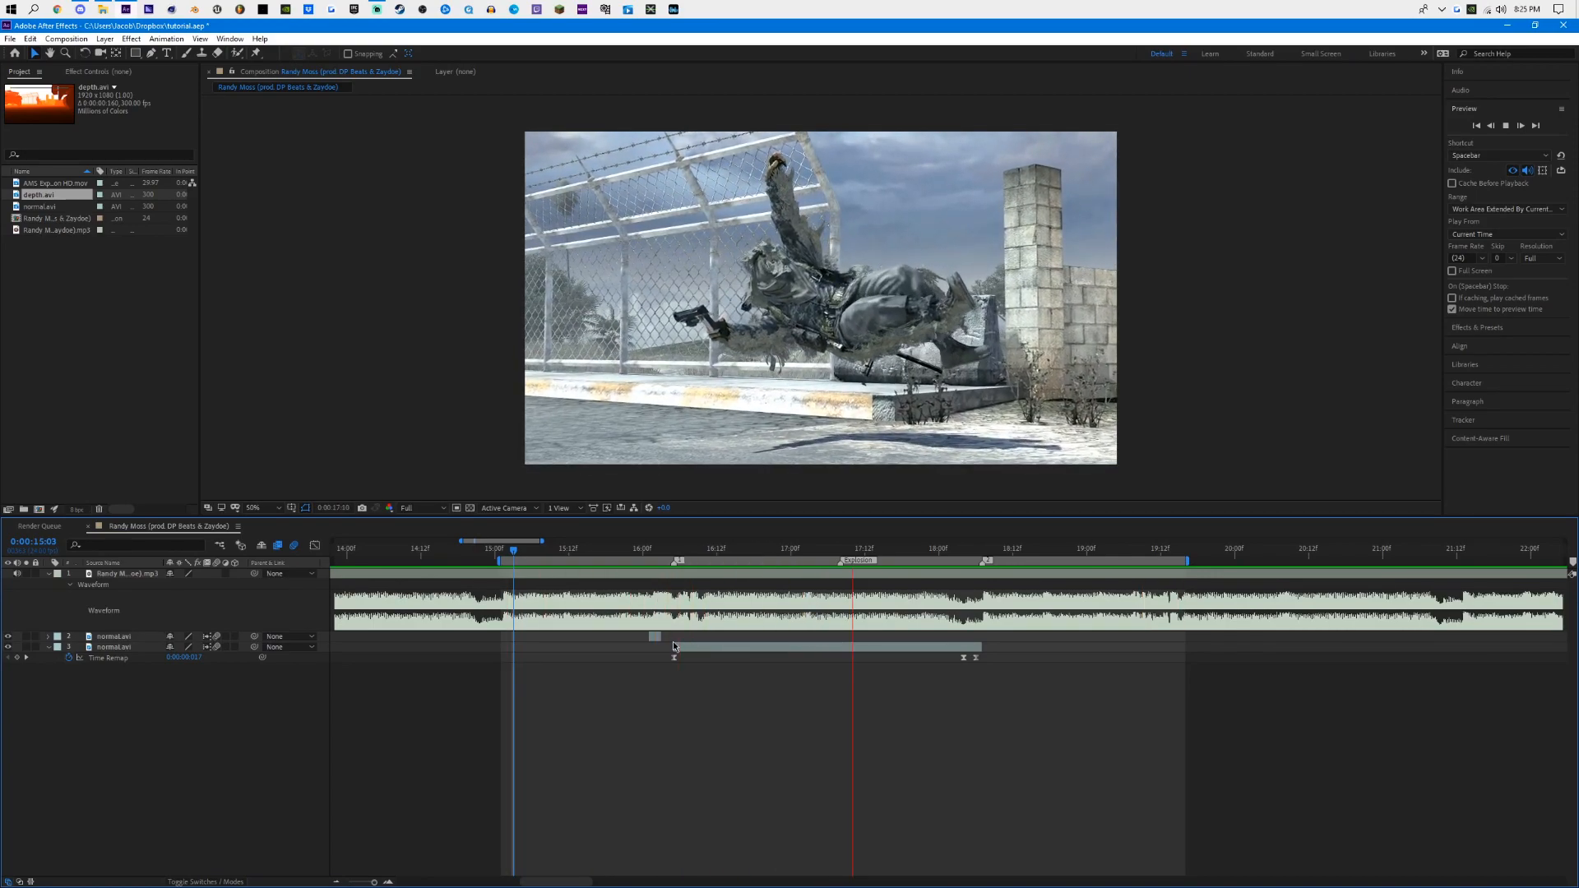
click(704, 551)
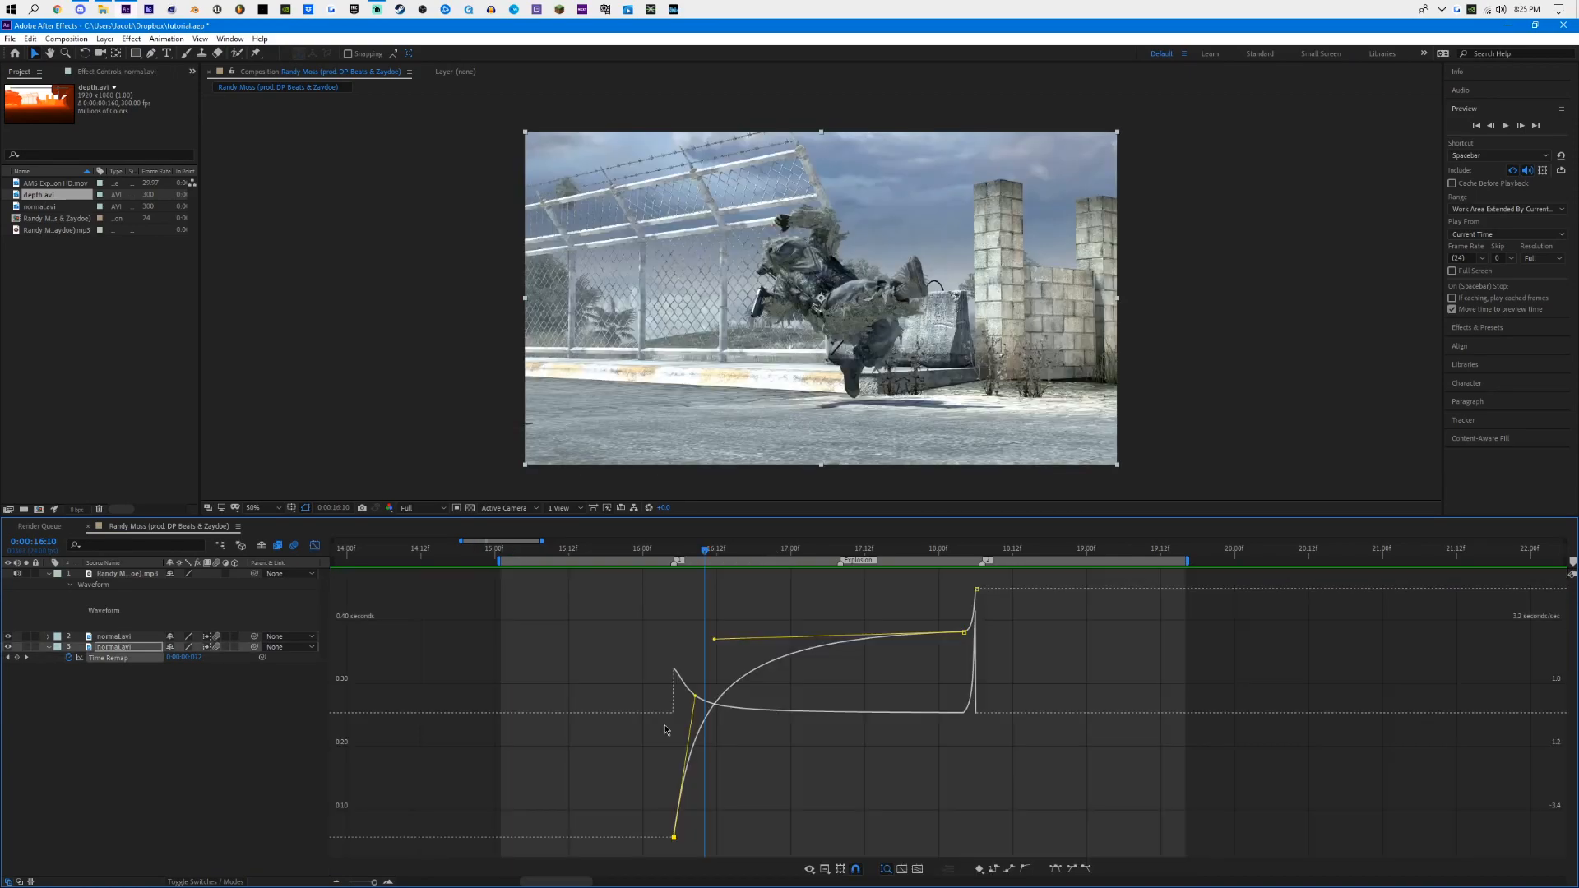
key(shift+F3)
Step: Add AMS Explosion HD.mov above the gameplay layers and review the footage around the Explosion marker
drag(706, 549, 796, 551)
drag(41, 183, 739, 647)
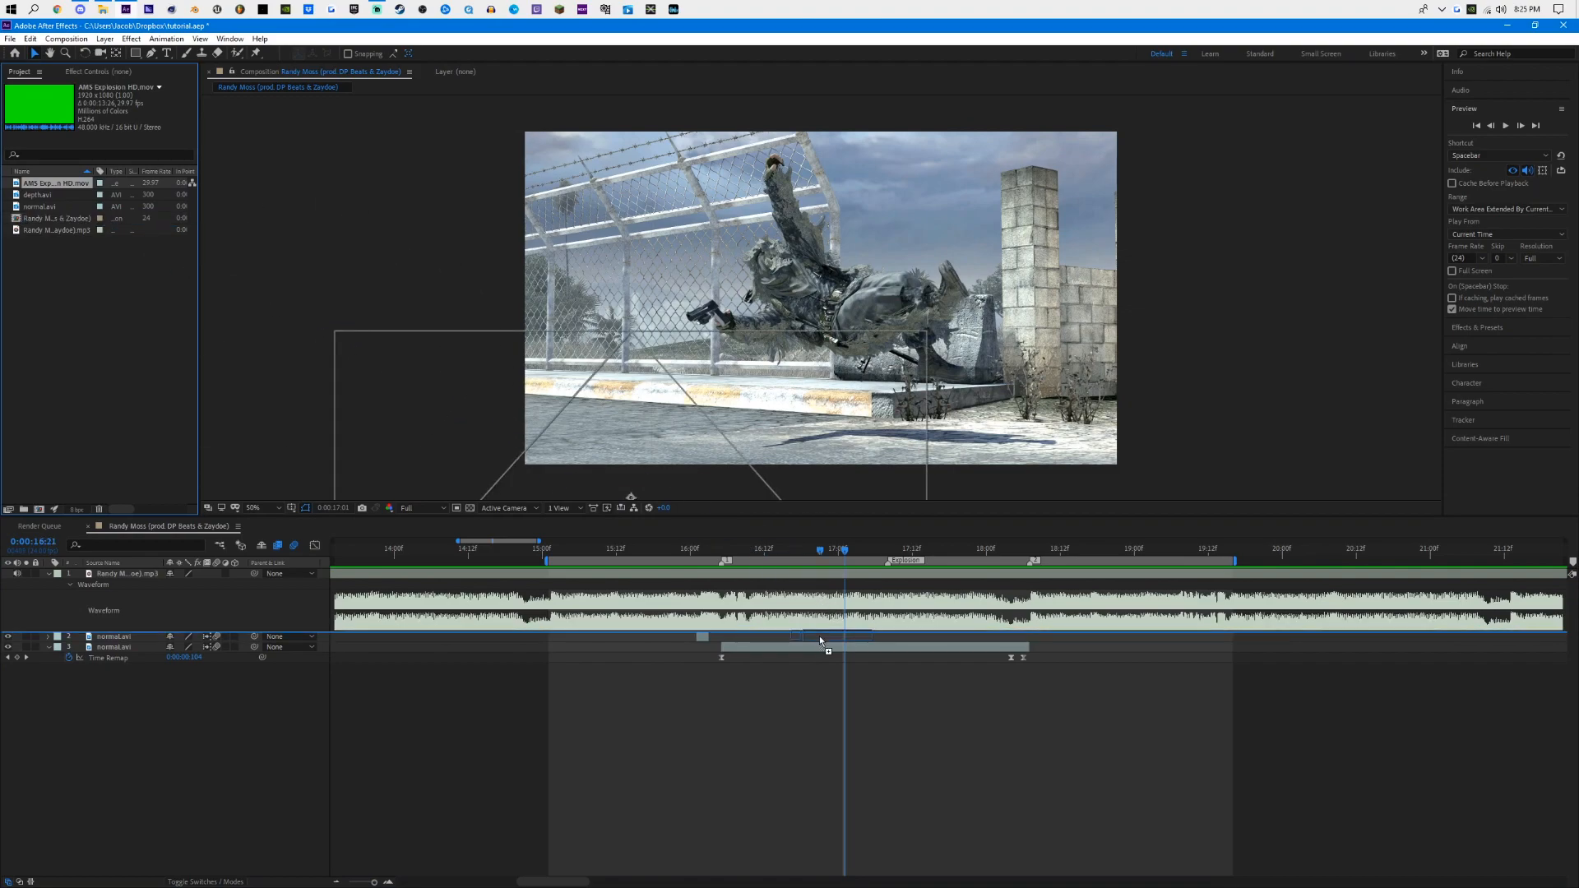
click(7, 636)
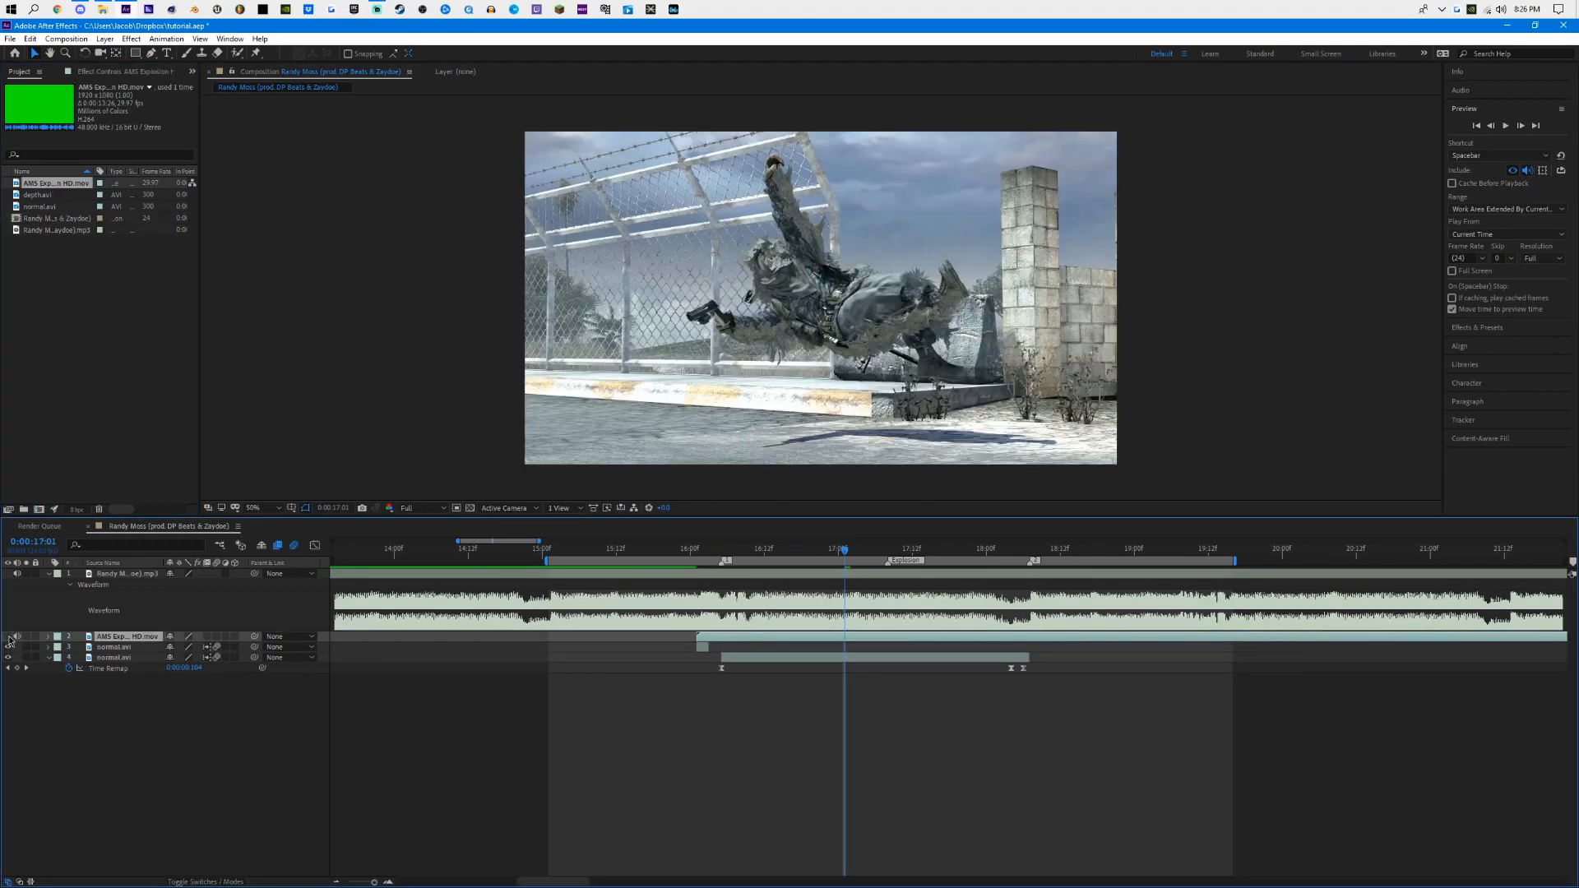
drag(828, 549, 820, 549)
scroll(870, 329, up, 2)
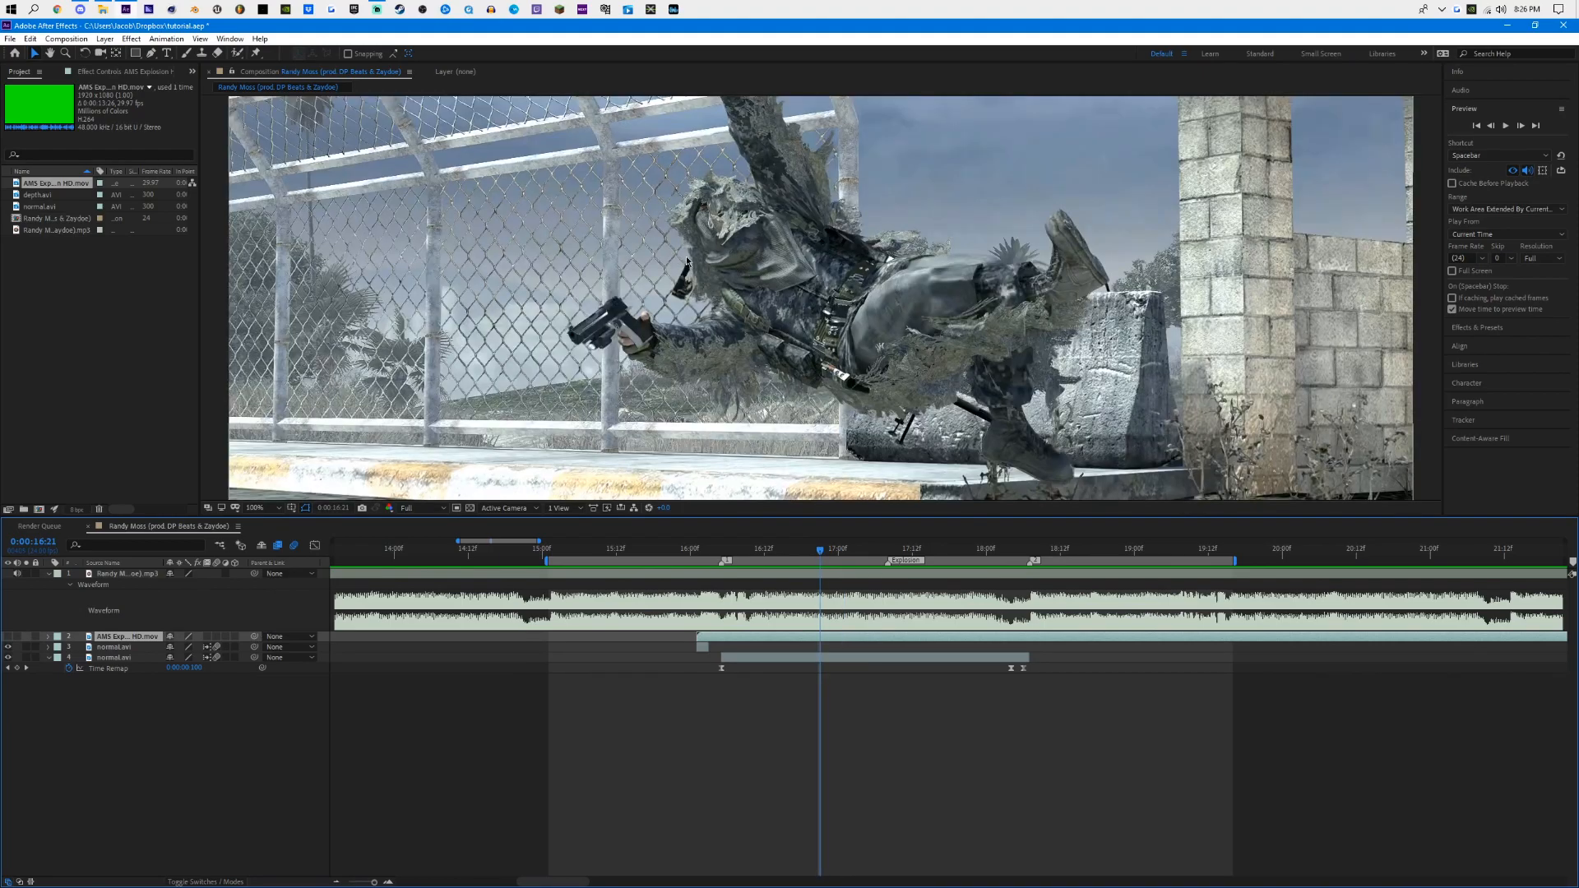
scroll(934, 328, down, 2)
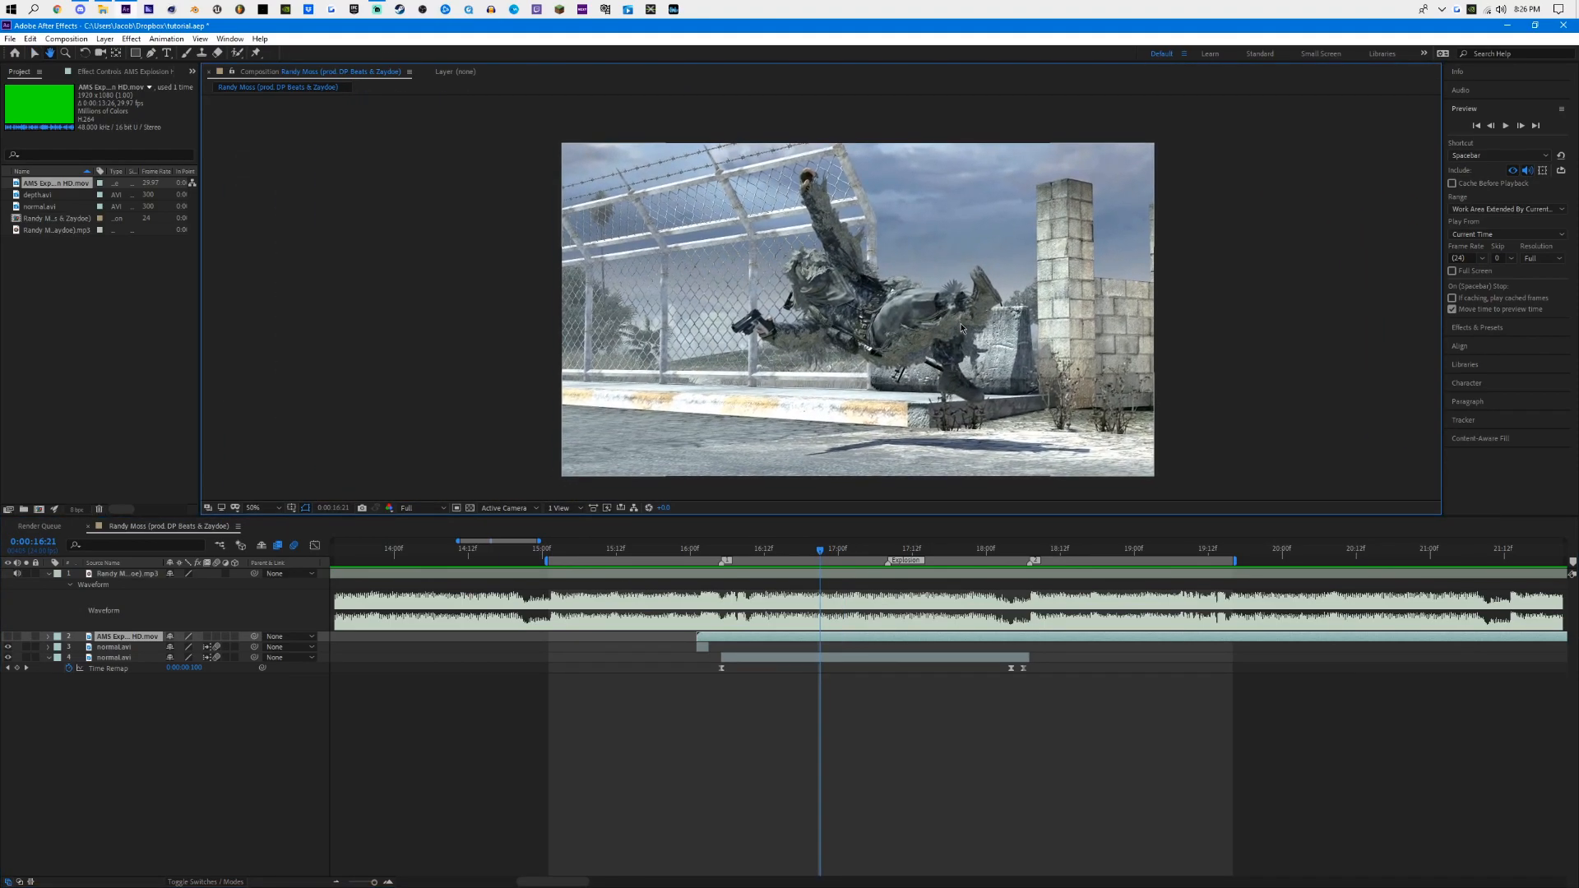
drag(819, 551, 838, 549)
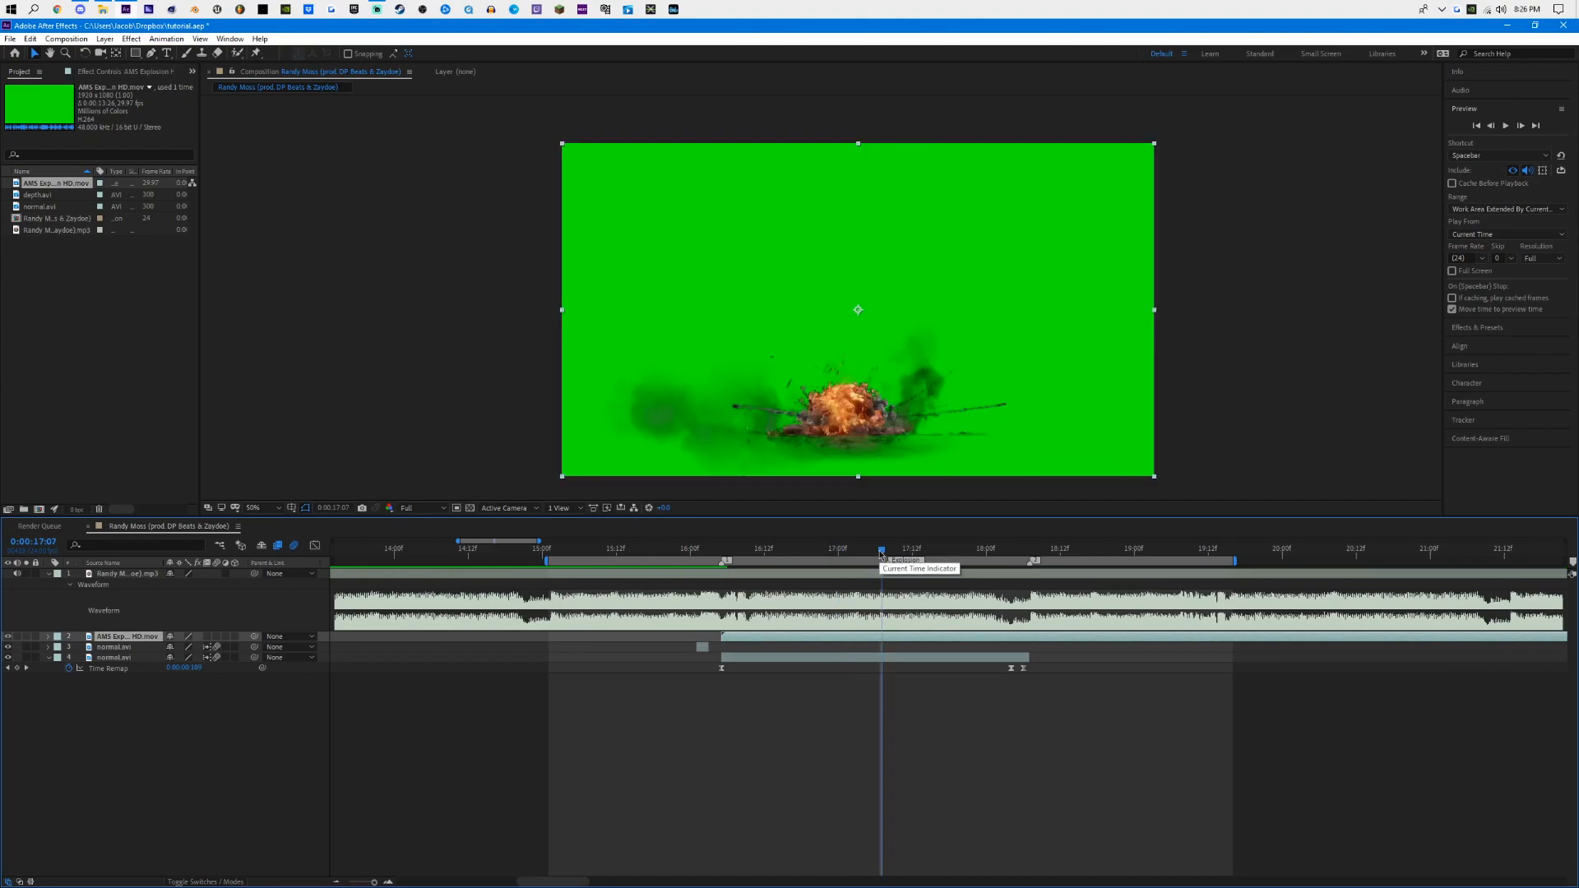
mouse_move(884, 551)
mouse_down()
mouse_move(840, 553)
mouse_move(888, 560)
mouse_up()
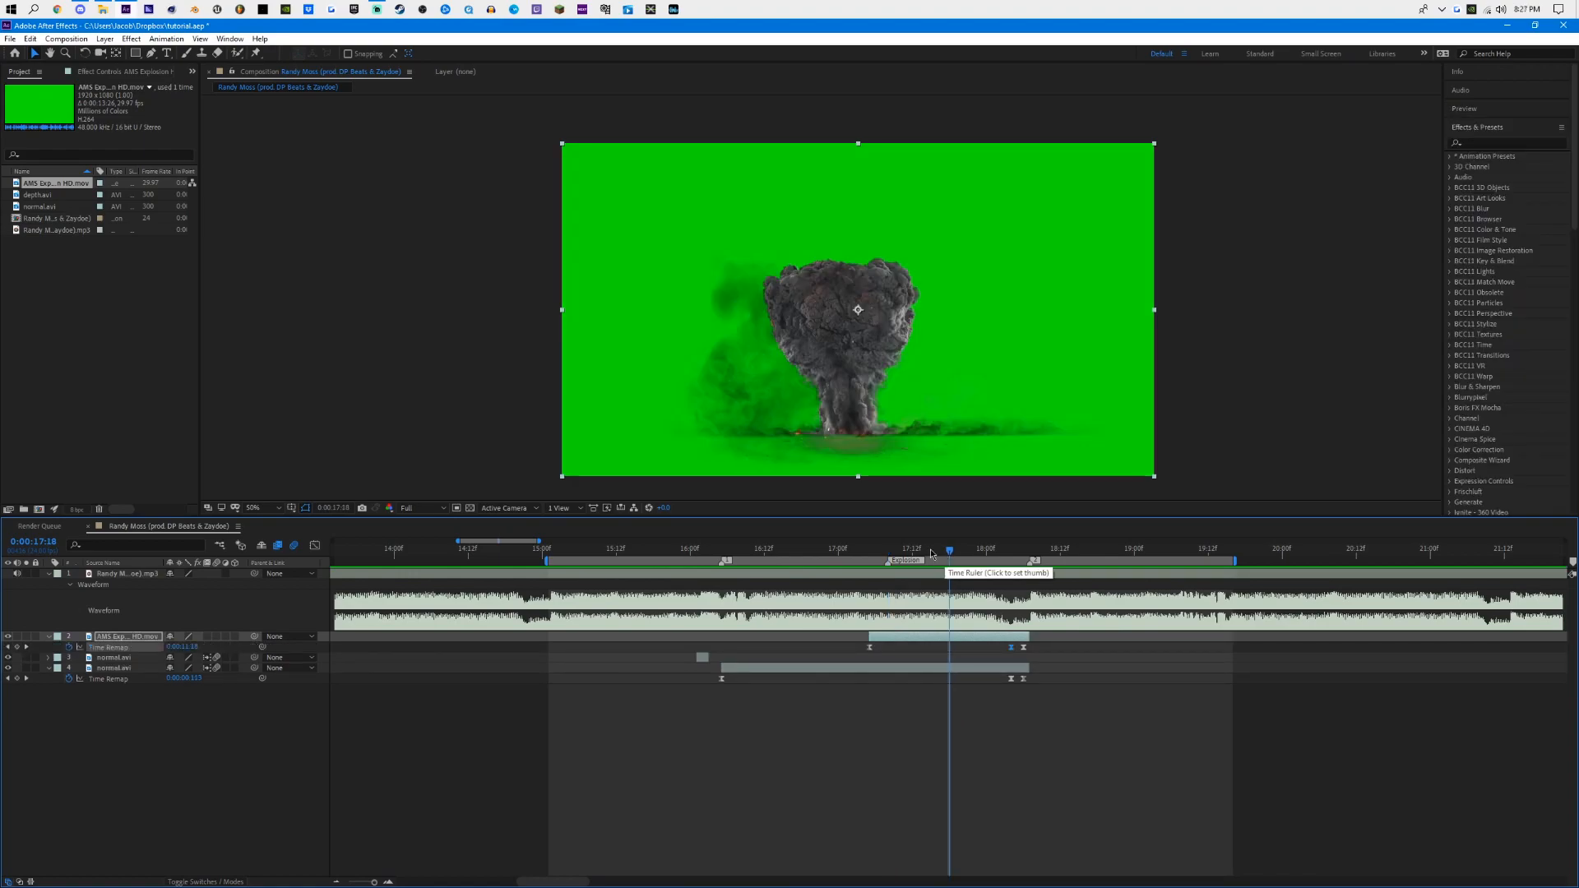
Step: Apply Keylight (1.2) to the explosion layer and sample its green background as the Screen Colour
click(1488, 142)
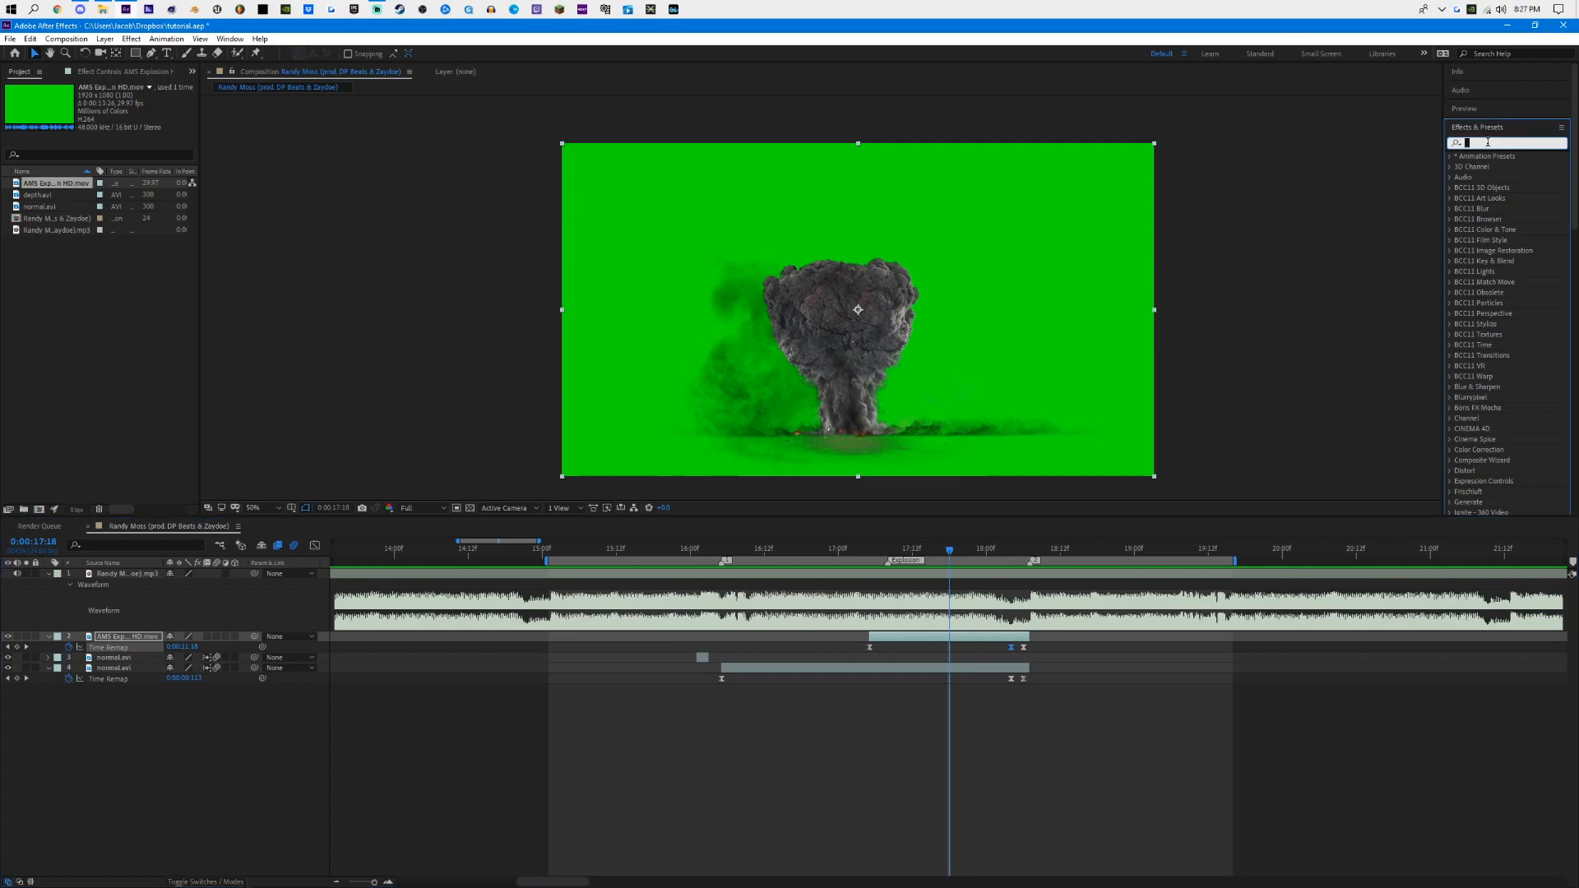
text(key)
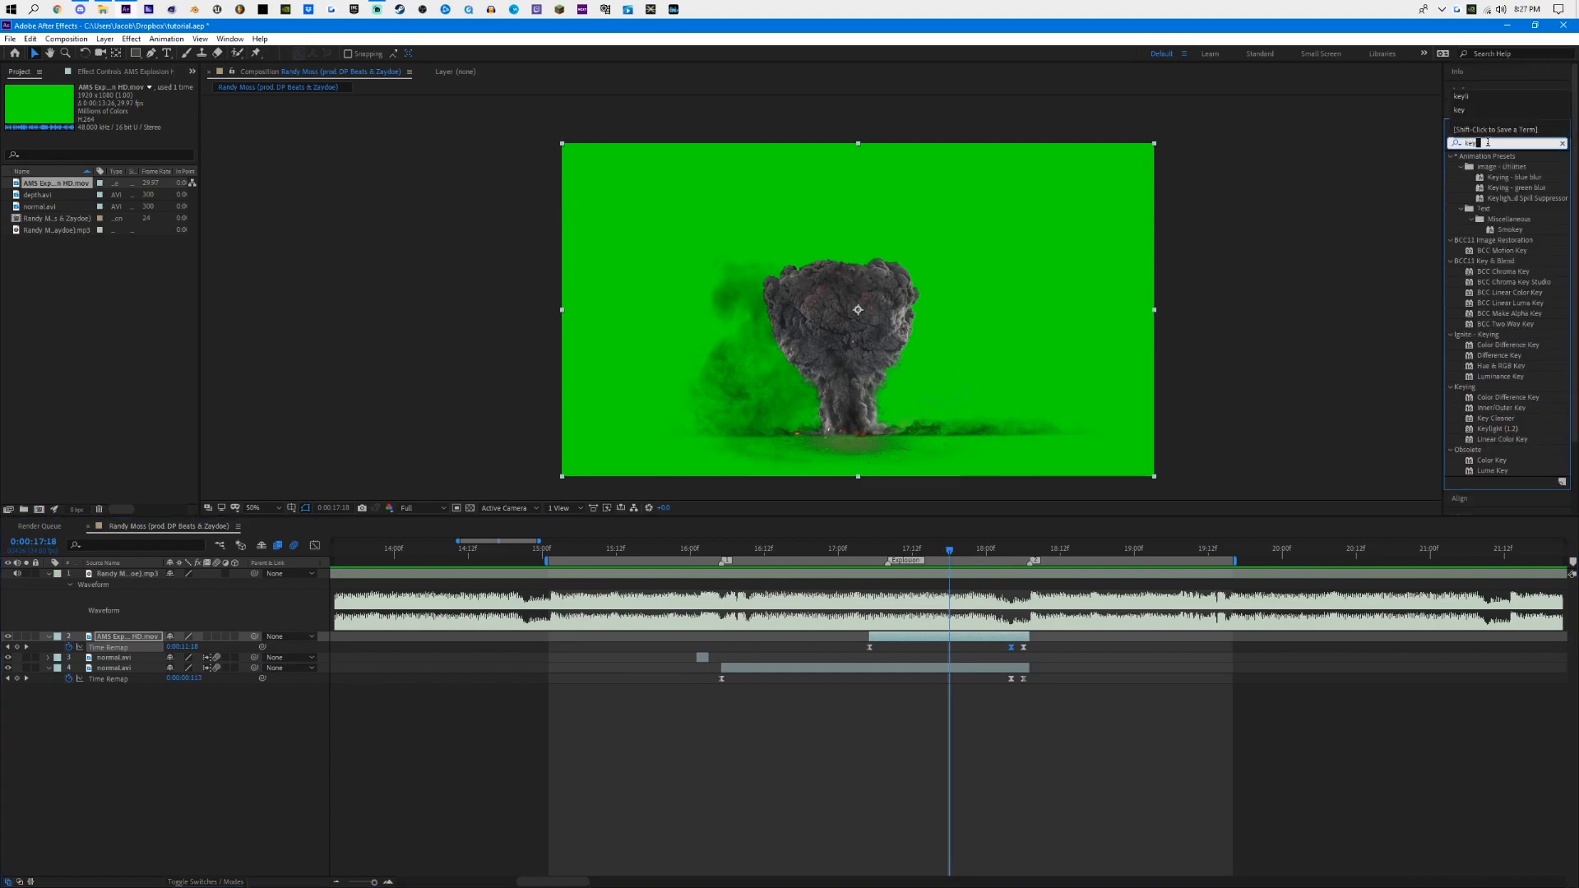
click(1499, 428)
drag(1499, 428, 707, 213)
click(673, 184)
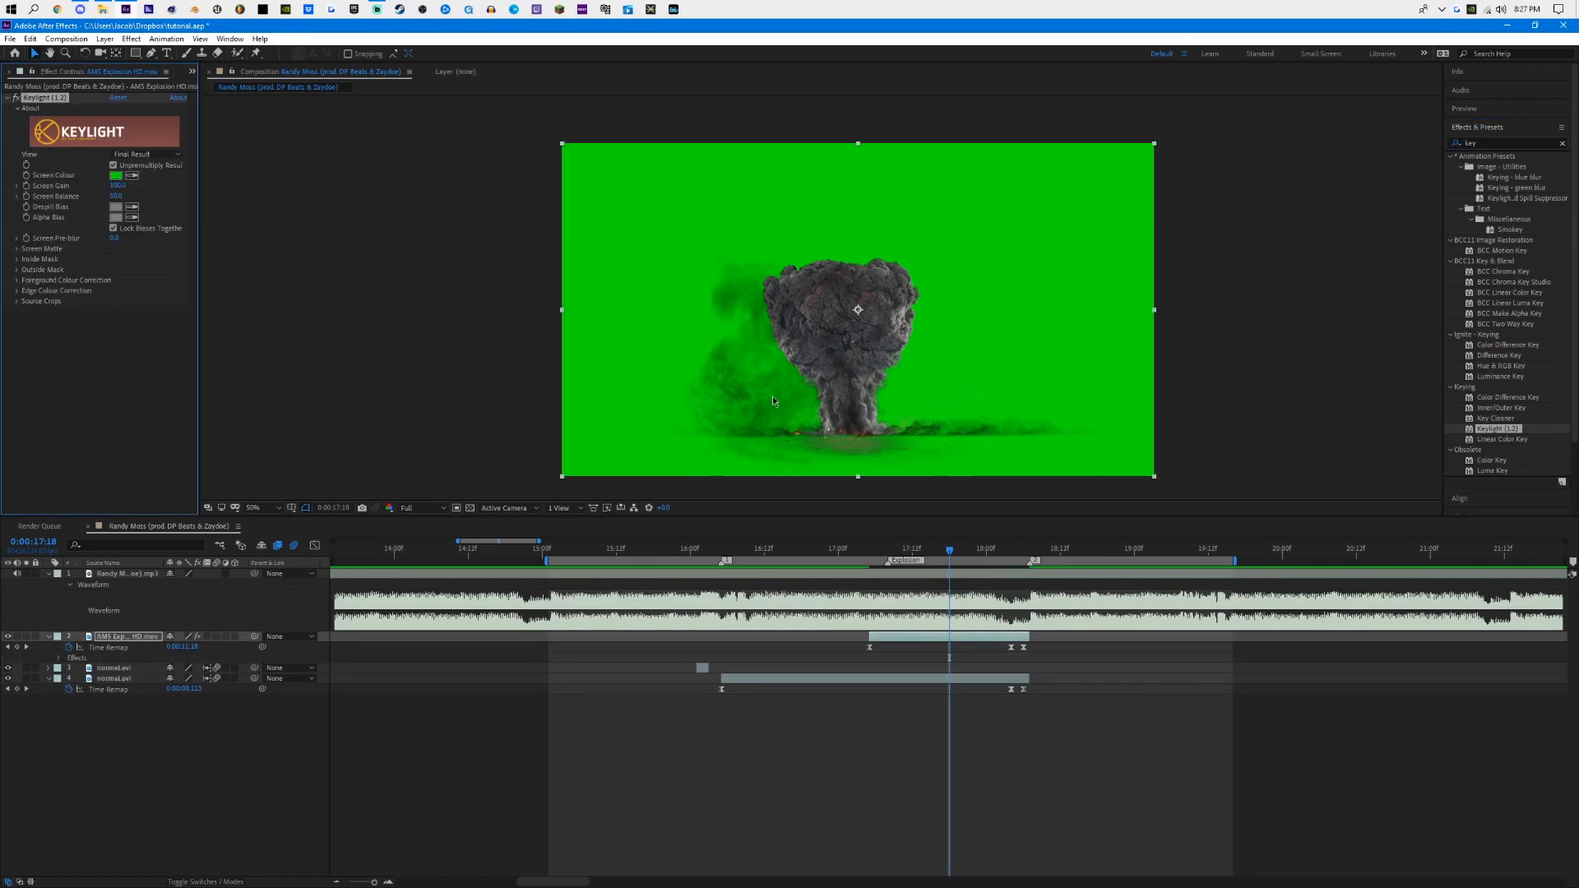
Step: Play back the keyed explosion over the gameplay around the Explosion marker
drag(950, 552, 679, 553)
key(space)
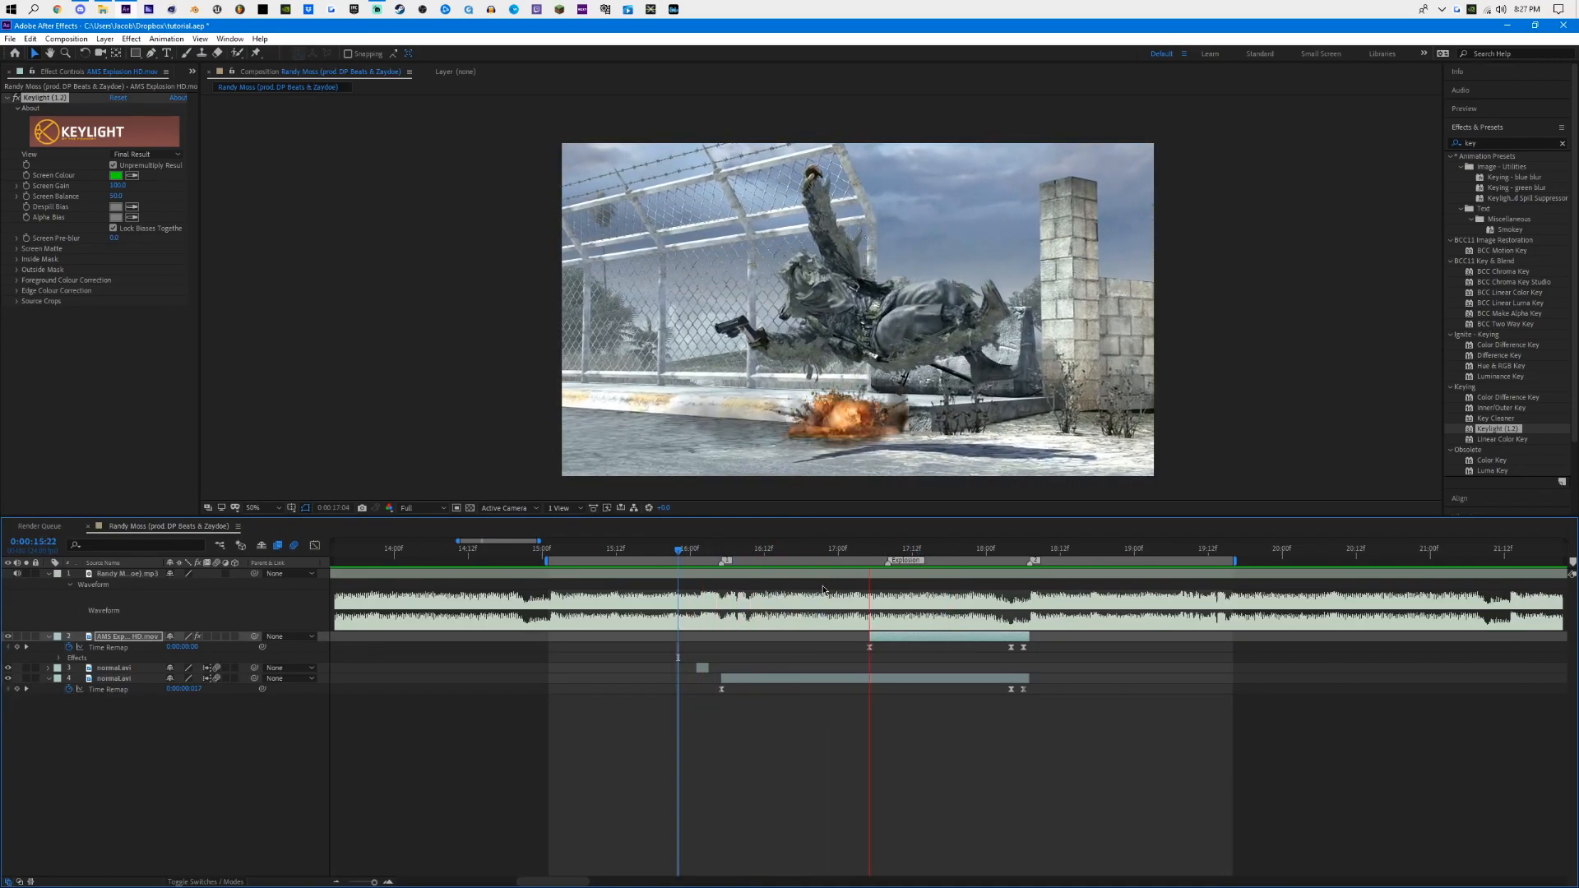
click(839, 554)
key(space)
click(864, 554)
click(876, 555)
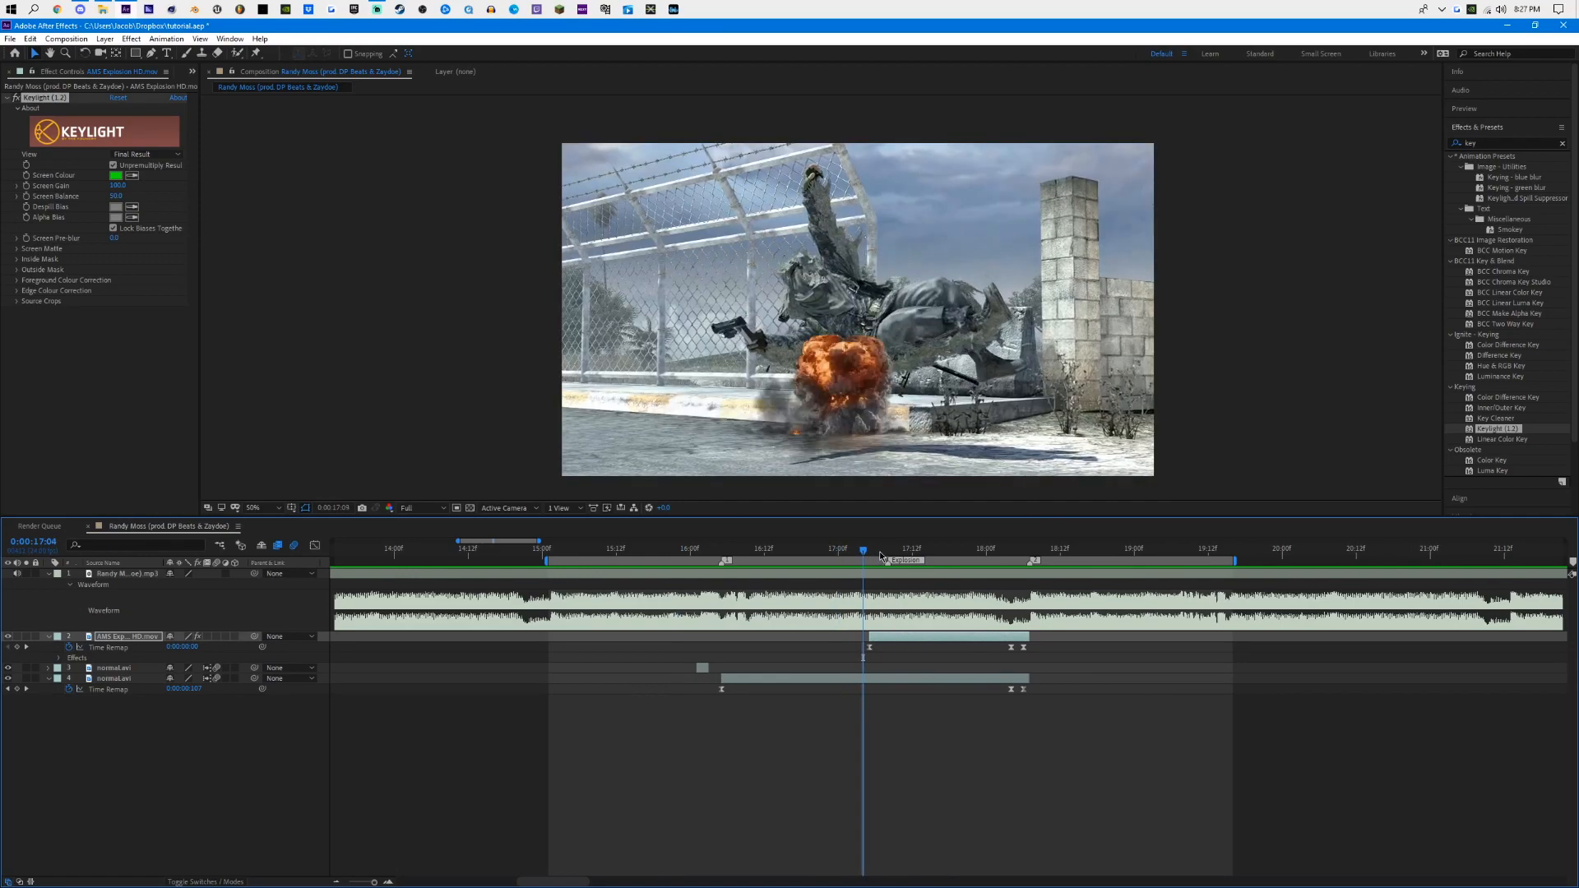
Step: At 0:00:17:20, hide the explosion layer and apply Mocha AE CC to the time-remapped normal.avi gameplay layer
mouse_move(876, 558)
mouse_down()
mouse_move(823, 559)
mouse_move(961, 562)
mouse_up()
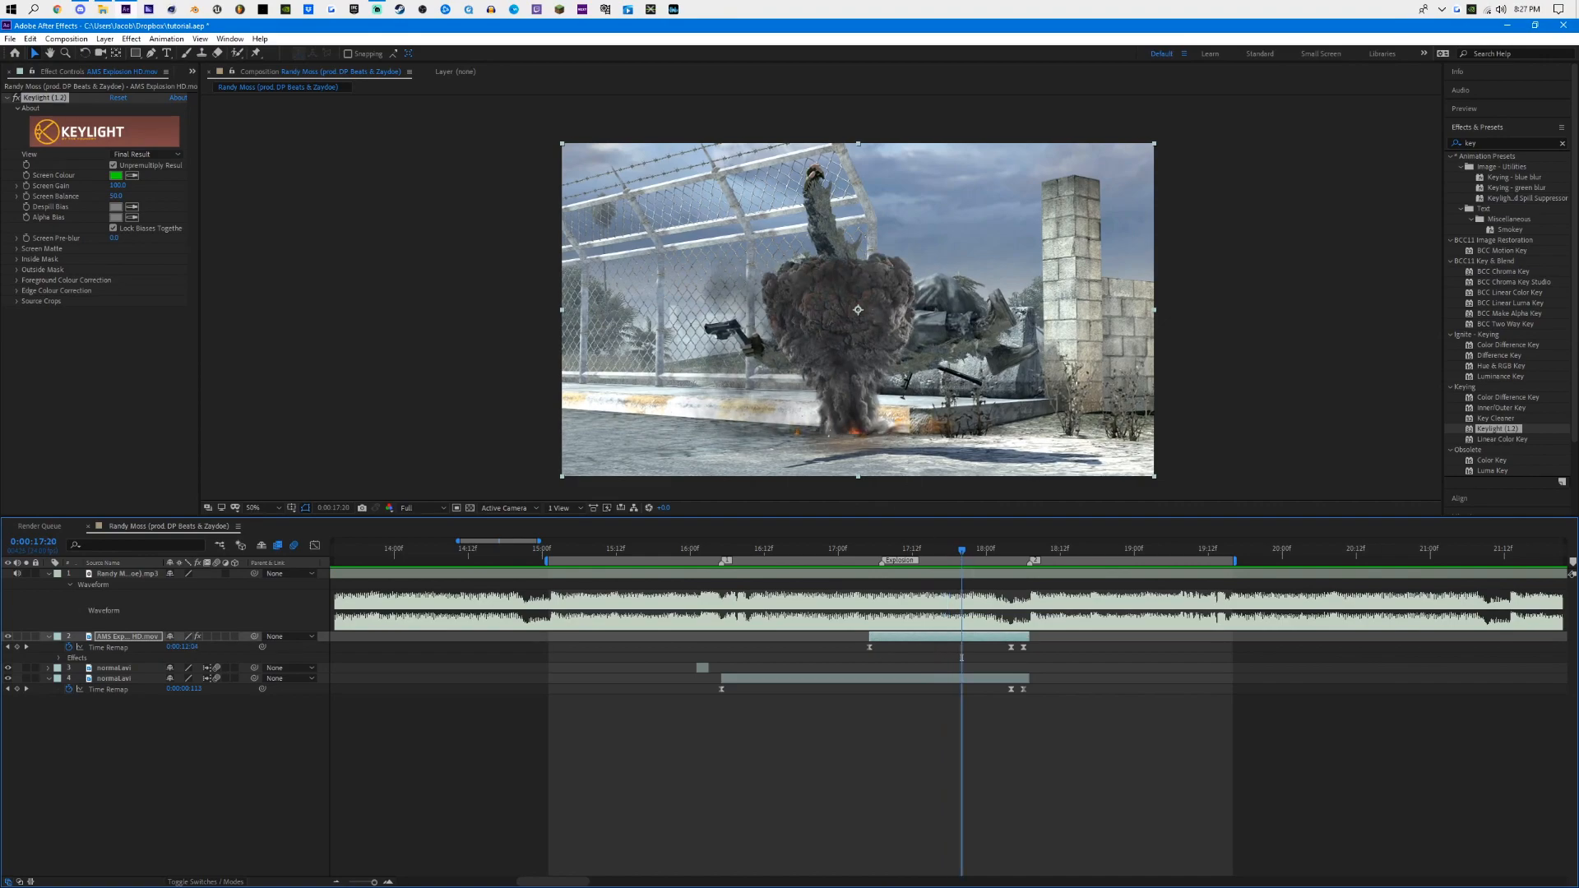
click(8, 637)
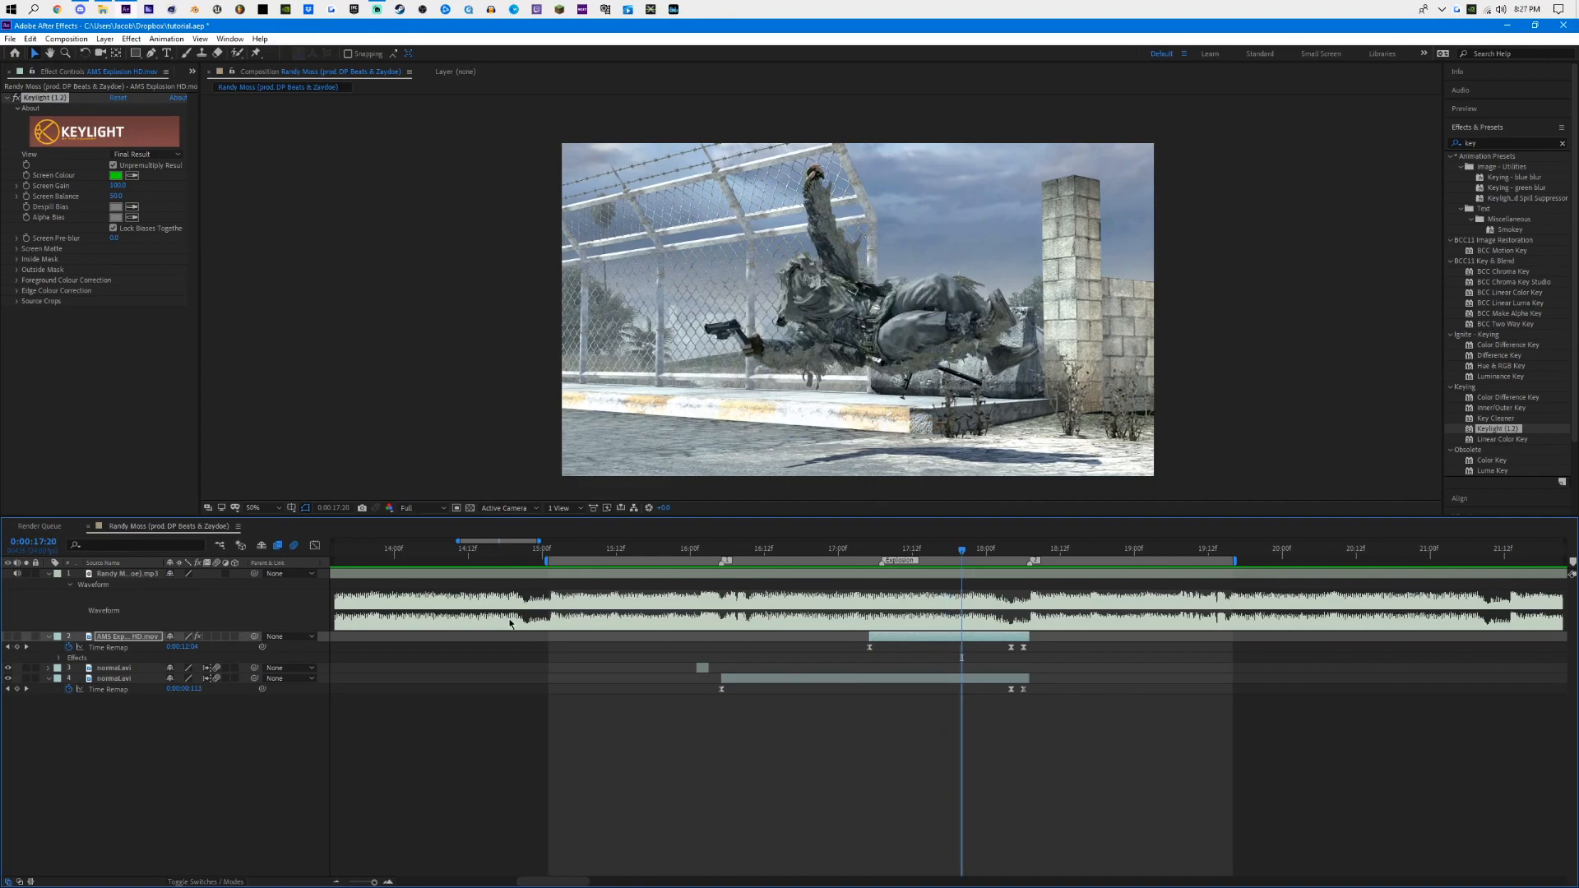
click(956, 680)
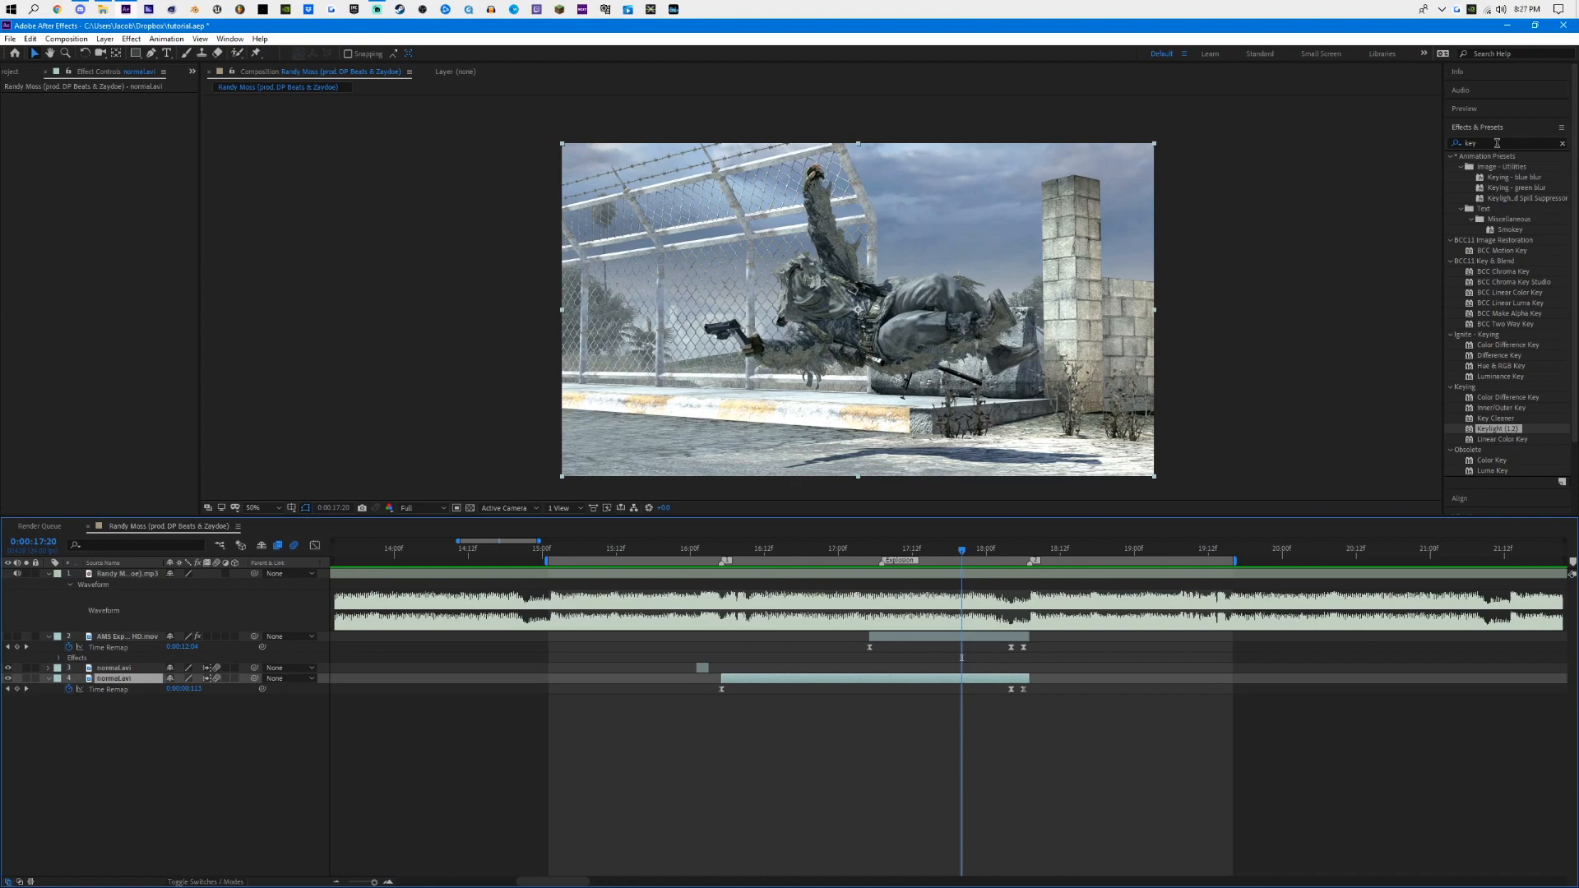
click(1497, 143)
text(mocha)
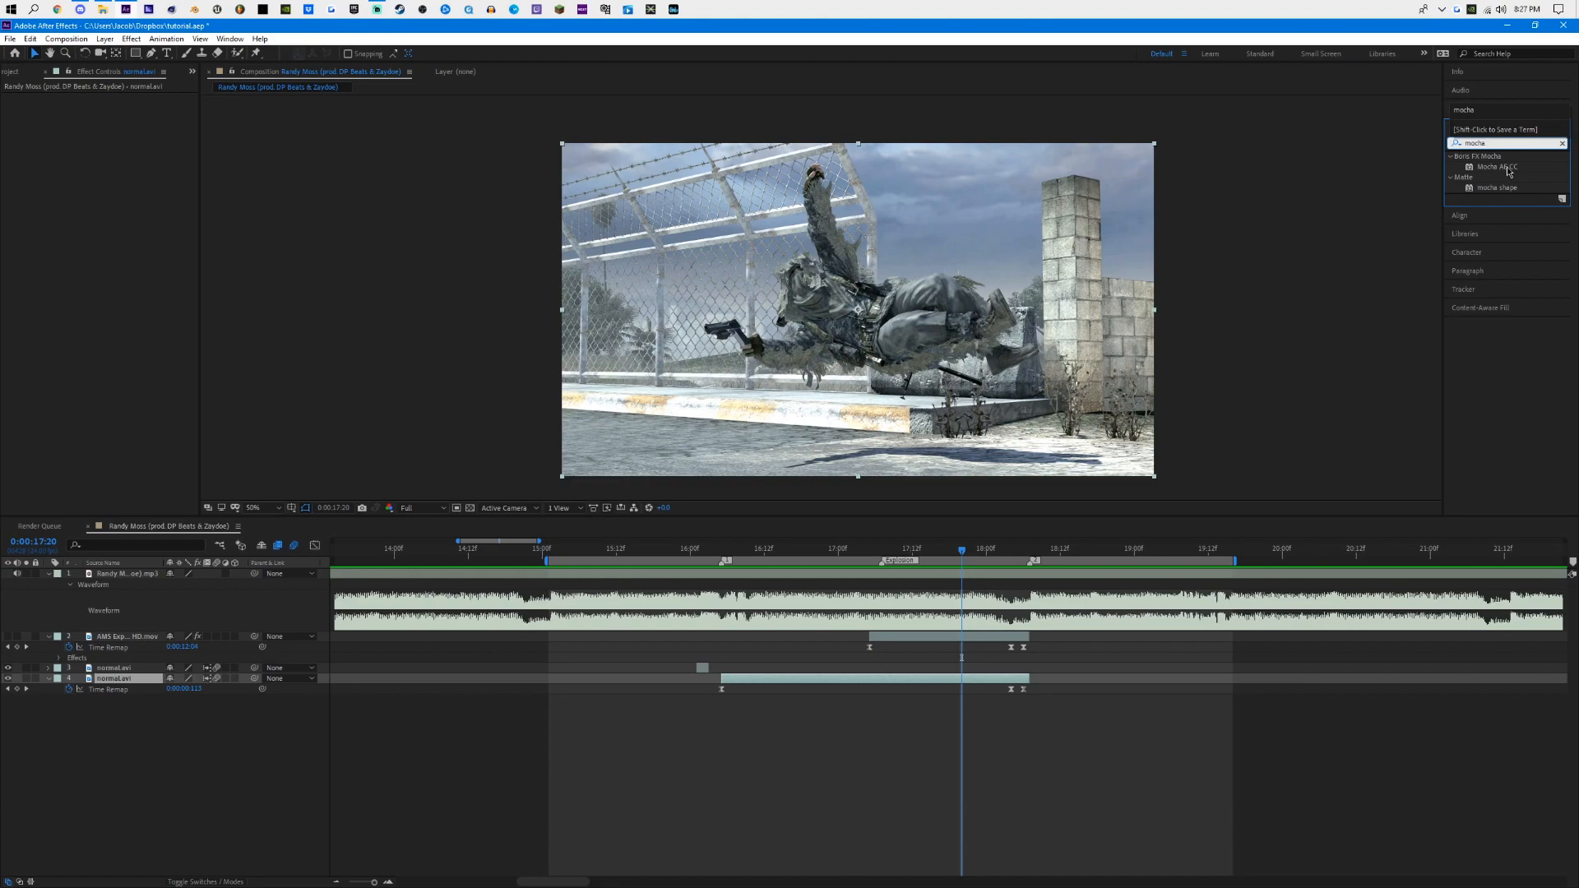
drag(1496, 167, 881, 680)
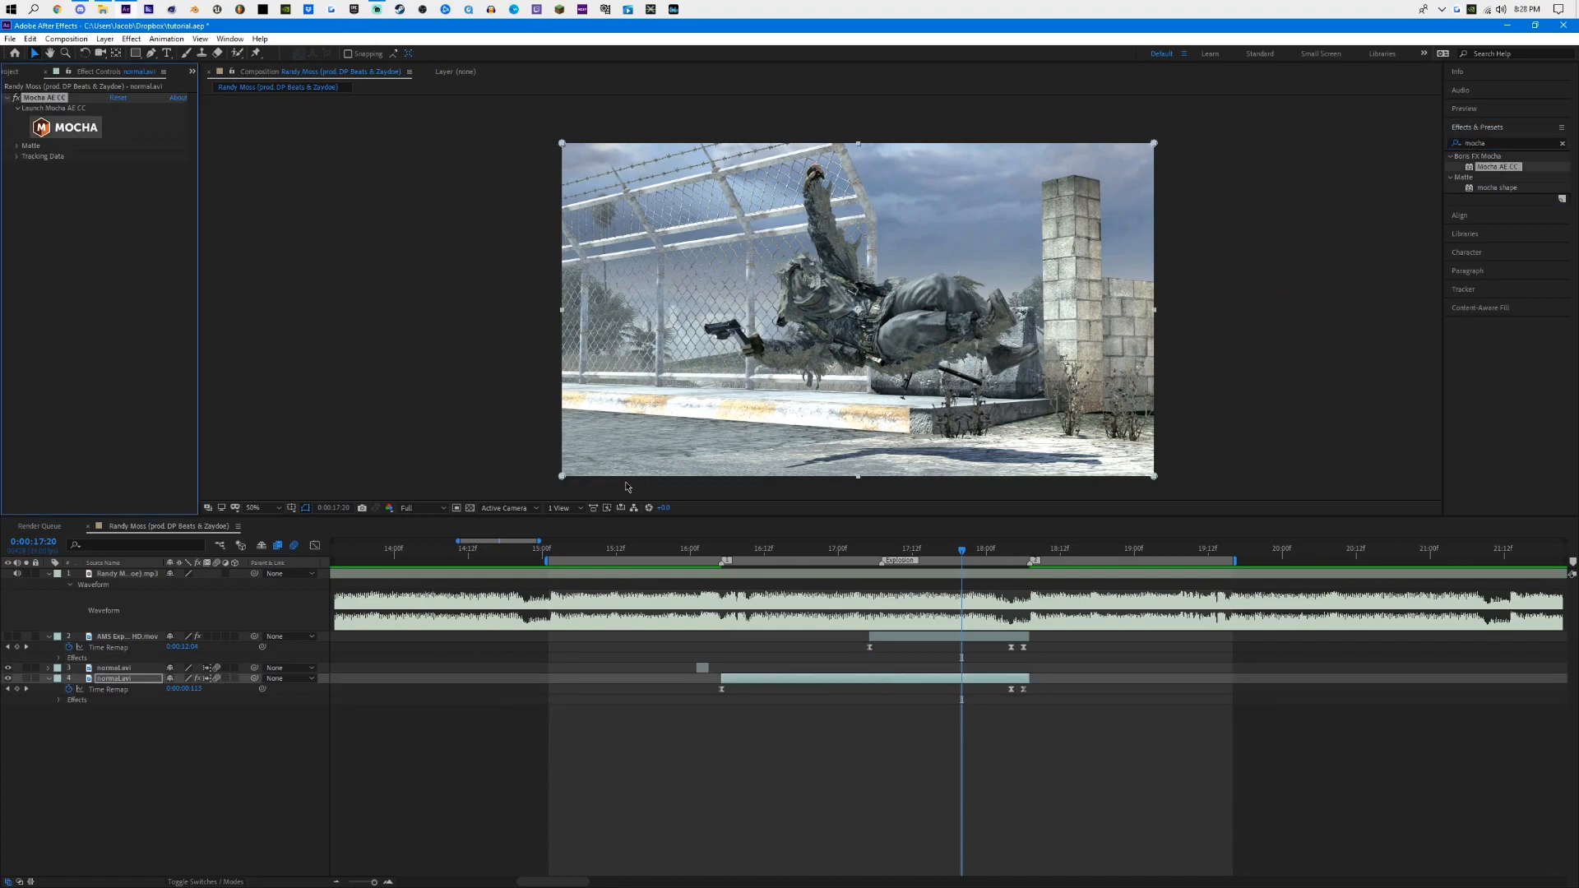
Step: Launch Mocha AE and draw a rectangular tracking shape over the sky between the fence and the block pillar
click(74, 128)
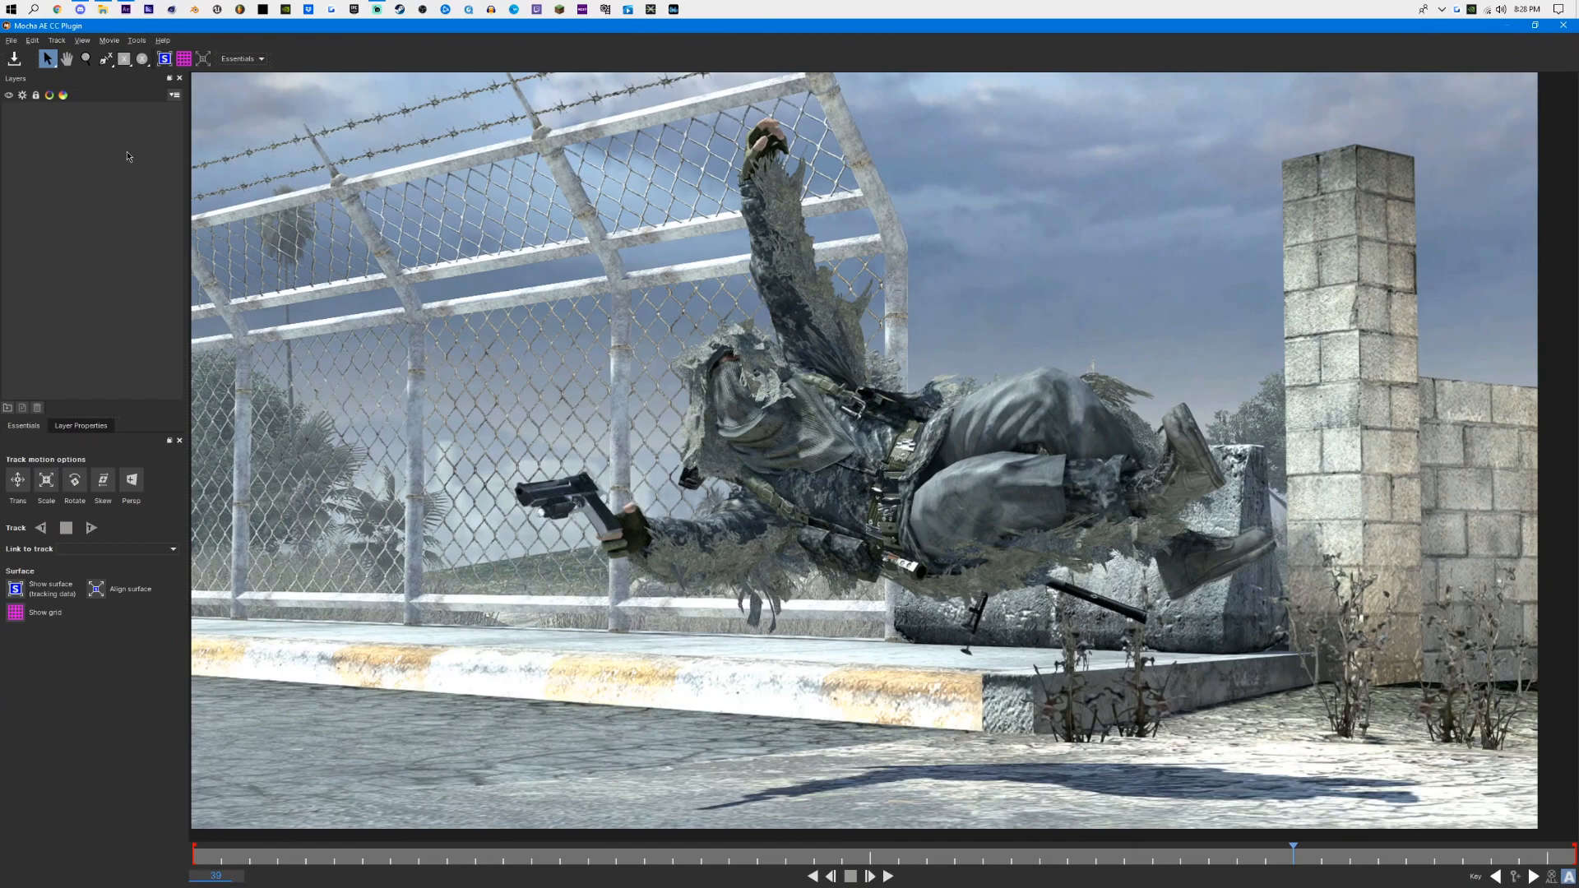
click(124, 59)
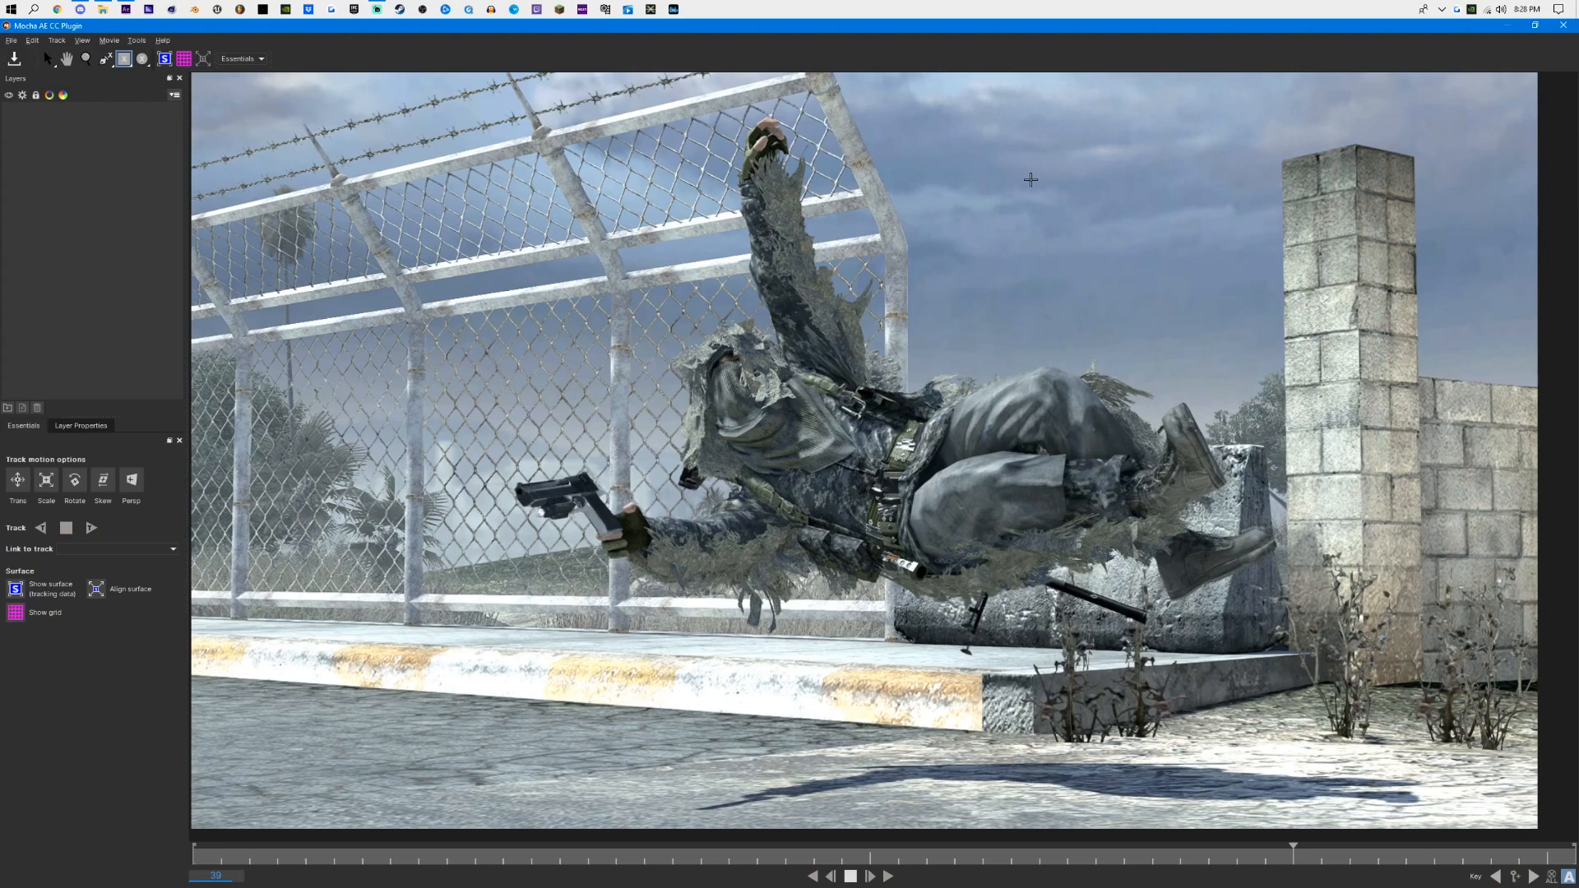
drag(1014, 154, 1143, 268)
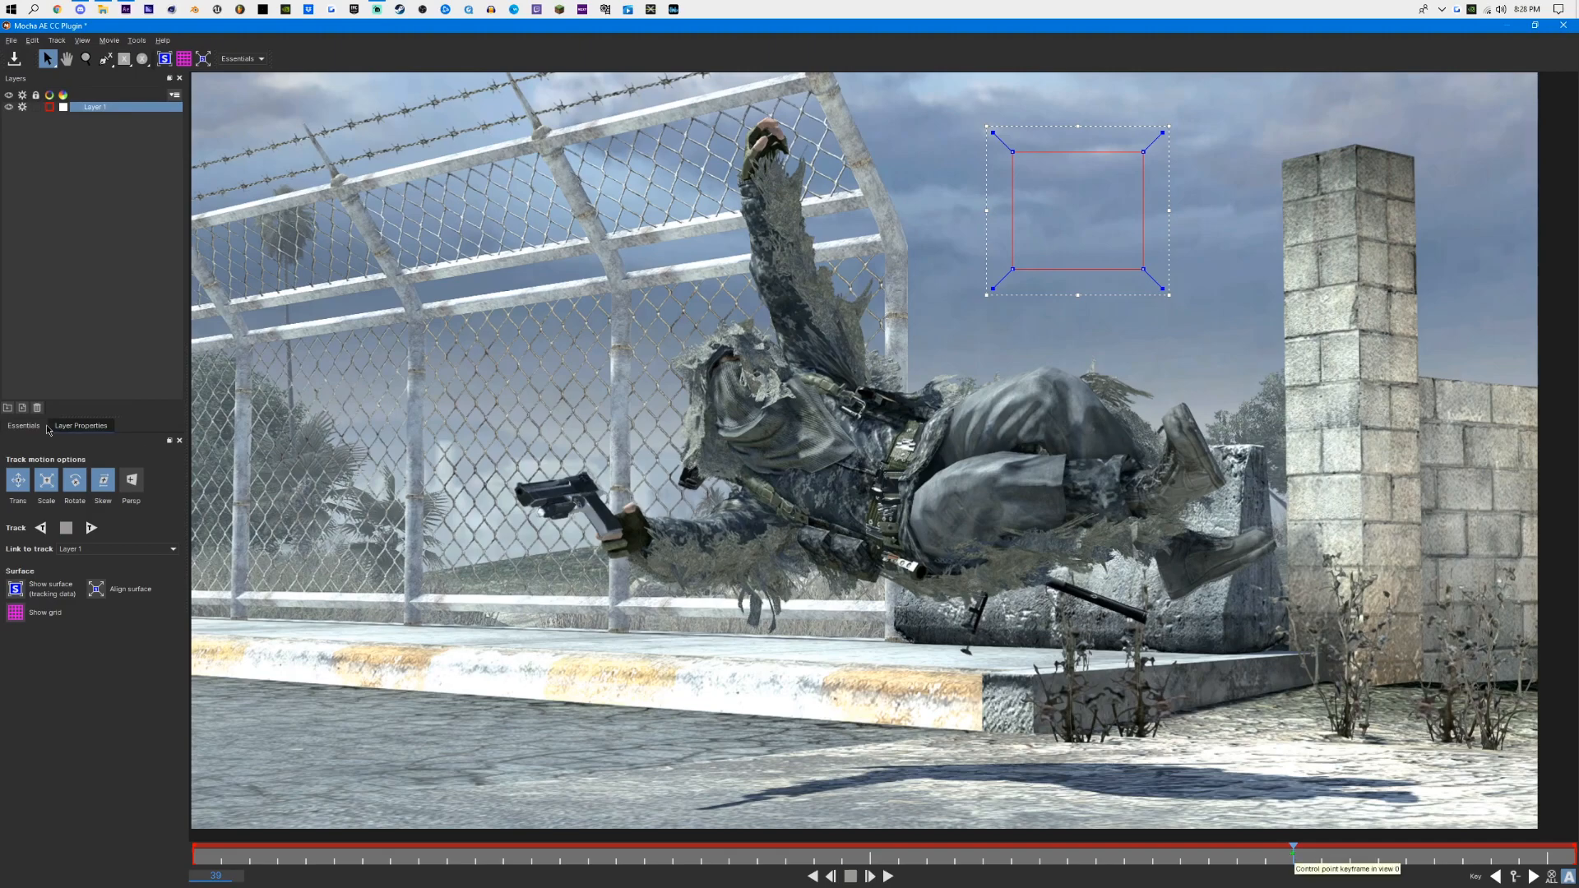
Step: Track the sky shape backward to the clip's start and forward to its end, and return to the starting frame
click(41, 530)
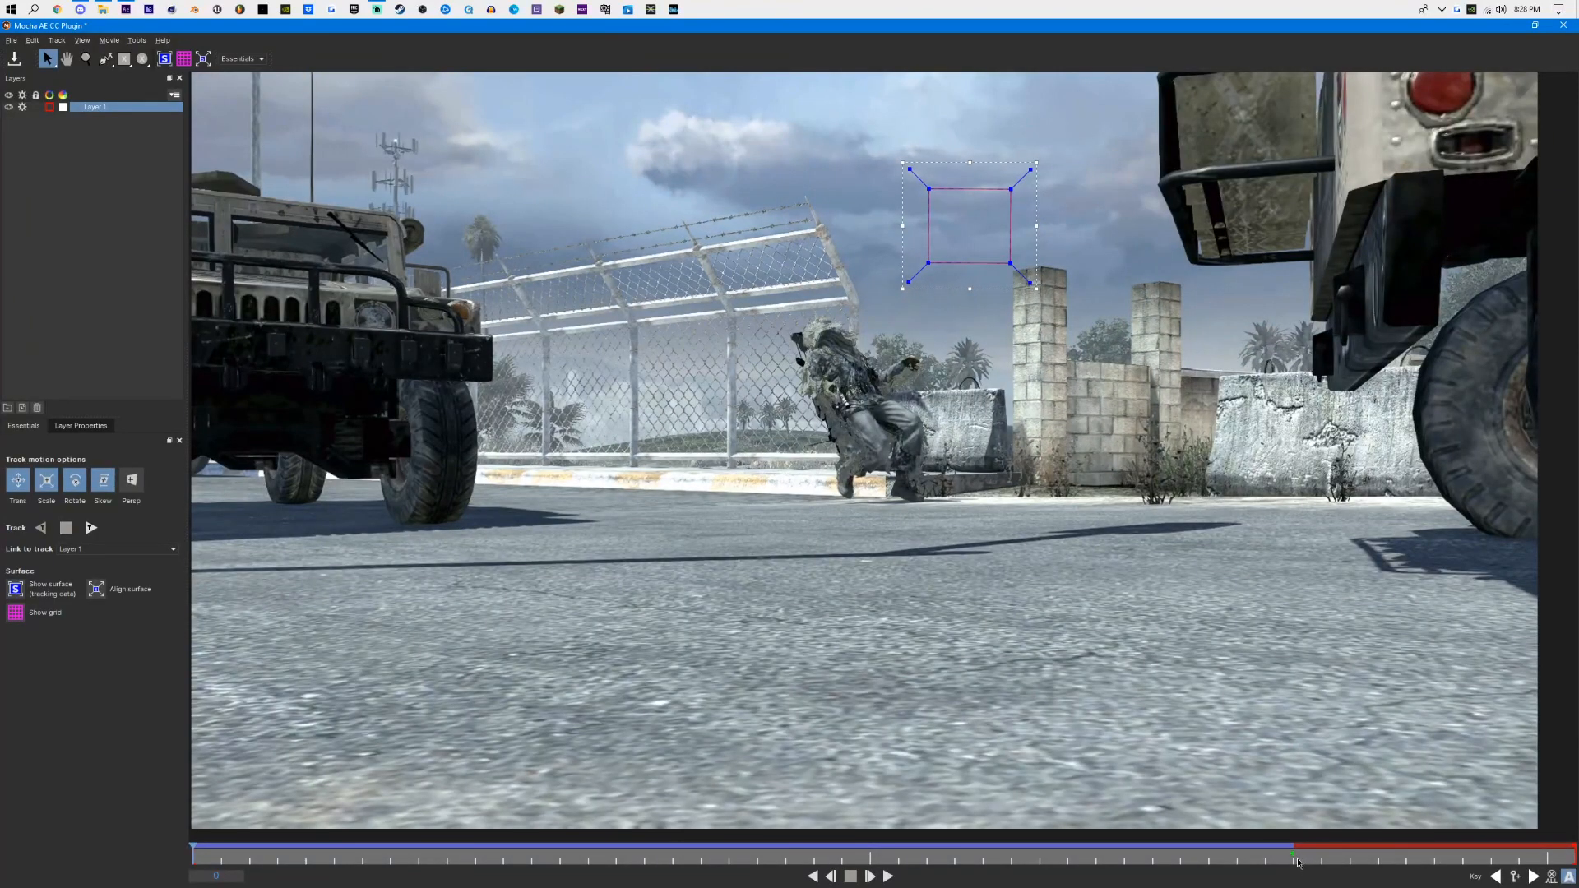
click(1294, 858)
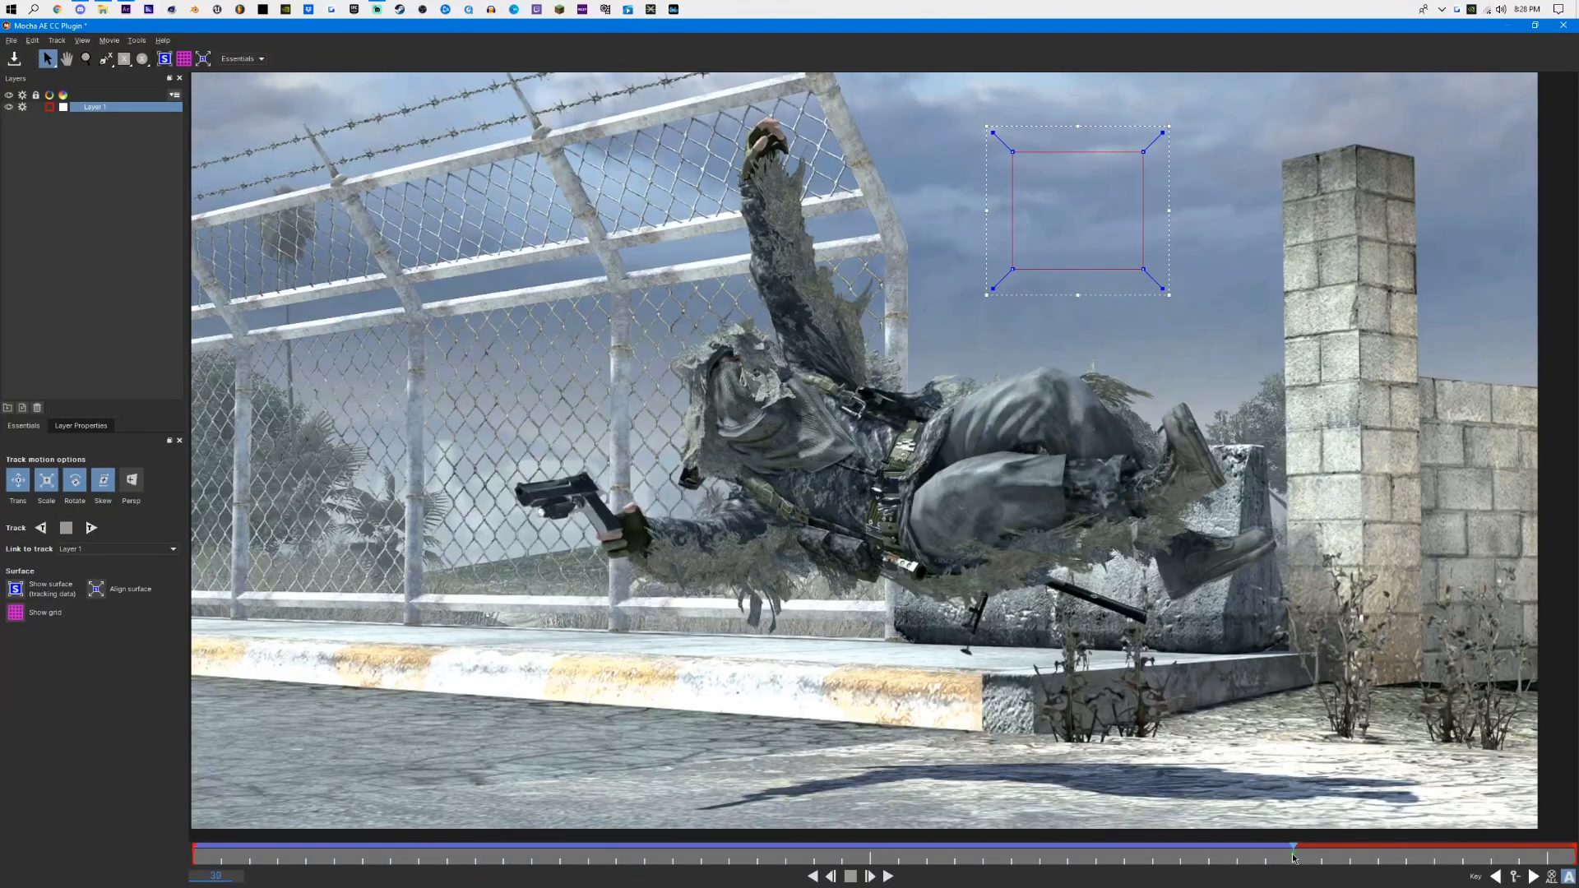
click(91, 528)
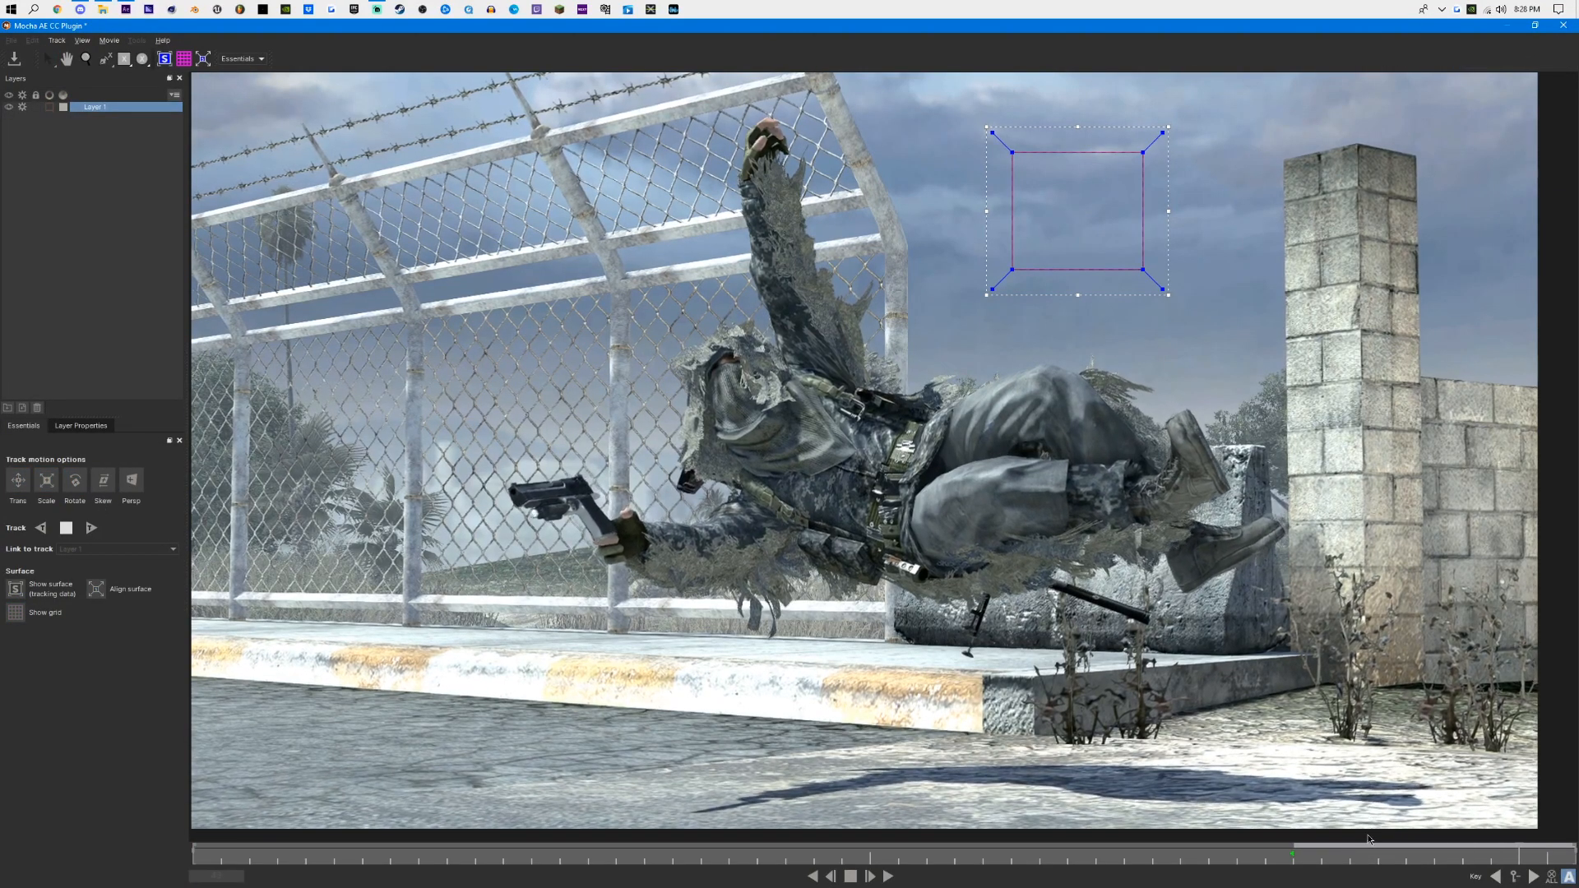
click(1311, 847)
mouse_move(1312, 846)
mouse_down()
mouse_move(370, 847)
mouse_move(1480, 856)
mouse_move(390, 874)
mouse_move(810, 865)
mouse_move(220, 857)
mouse_move(1292, 855)
mouse_up()
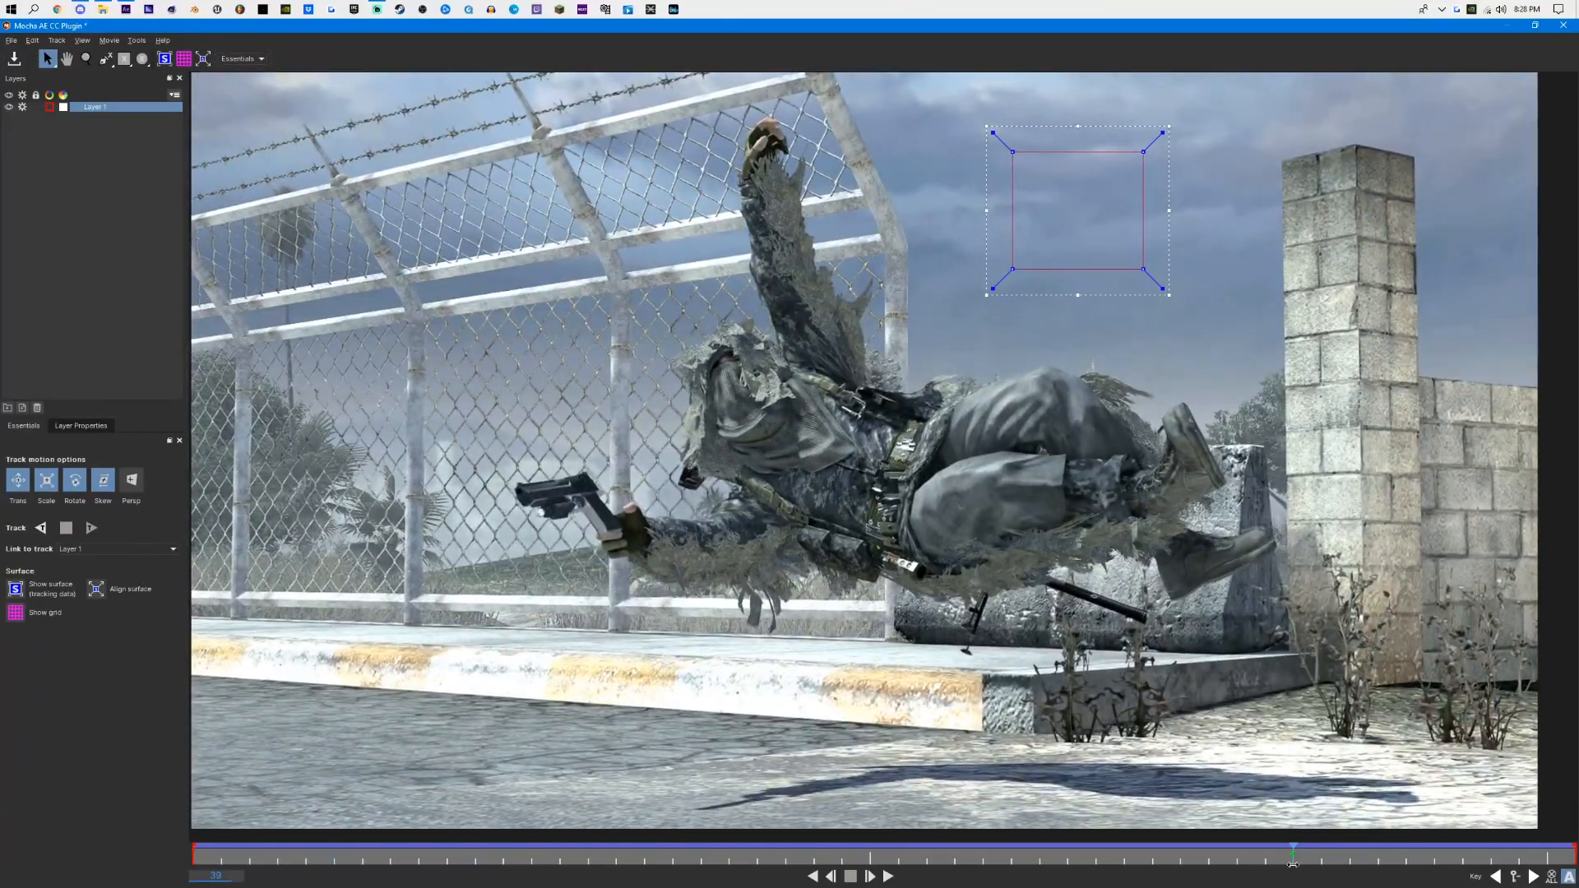
Step: Save the Mocha project and close Mocha to return to After Effects
click(10, 40)
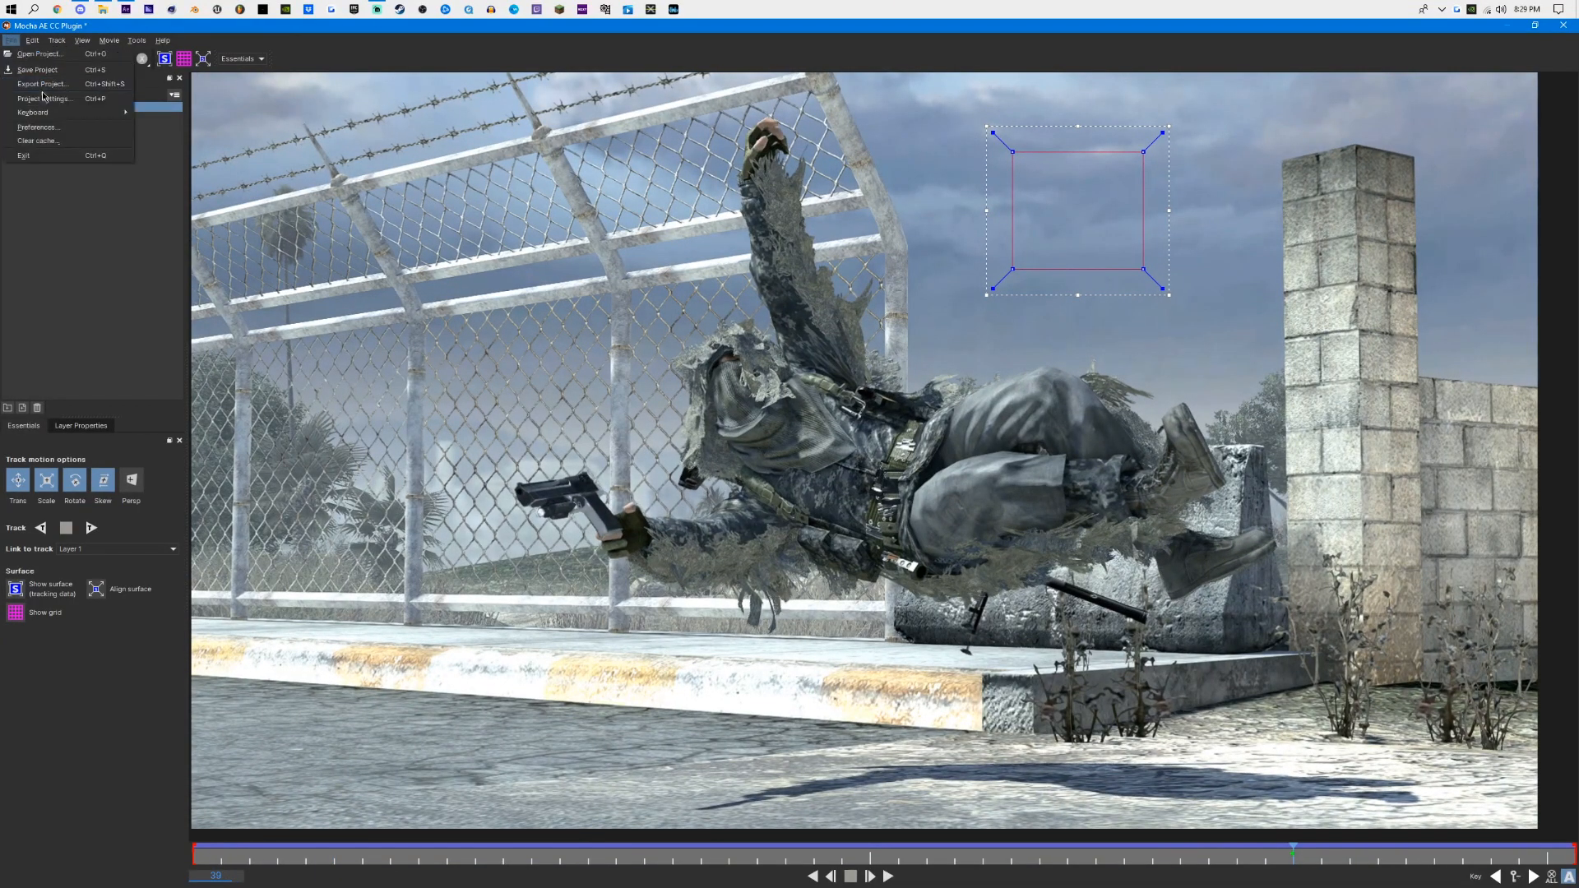
click(33, 81)
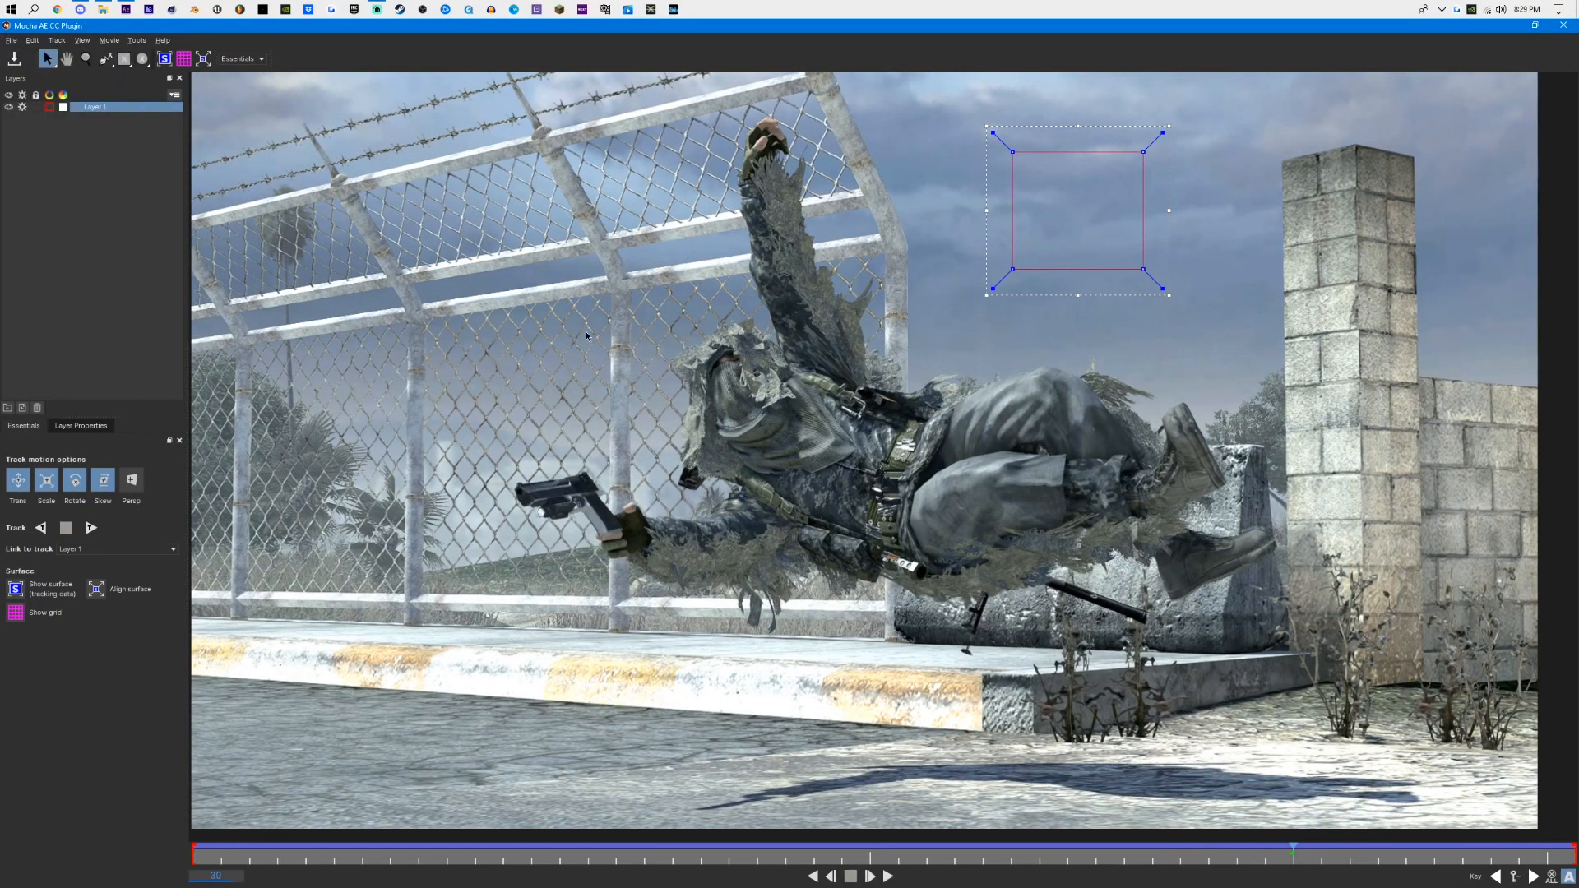
click(1563, 26)
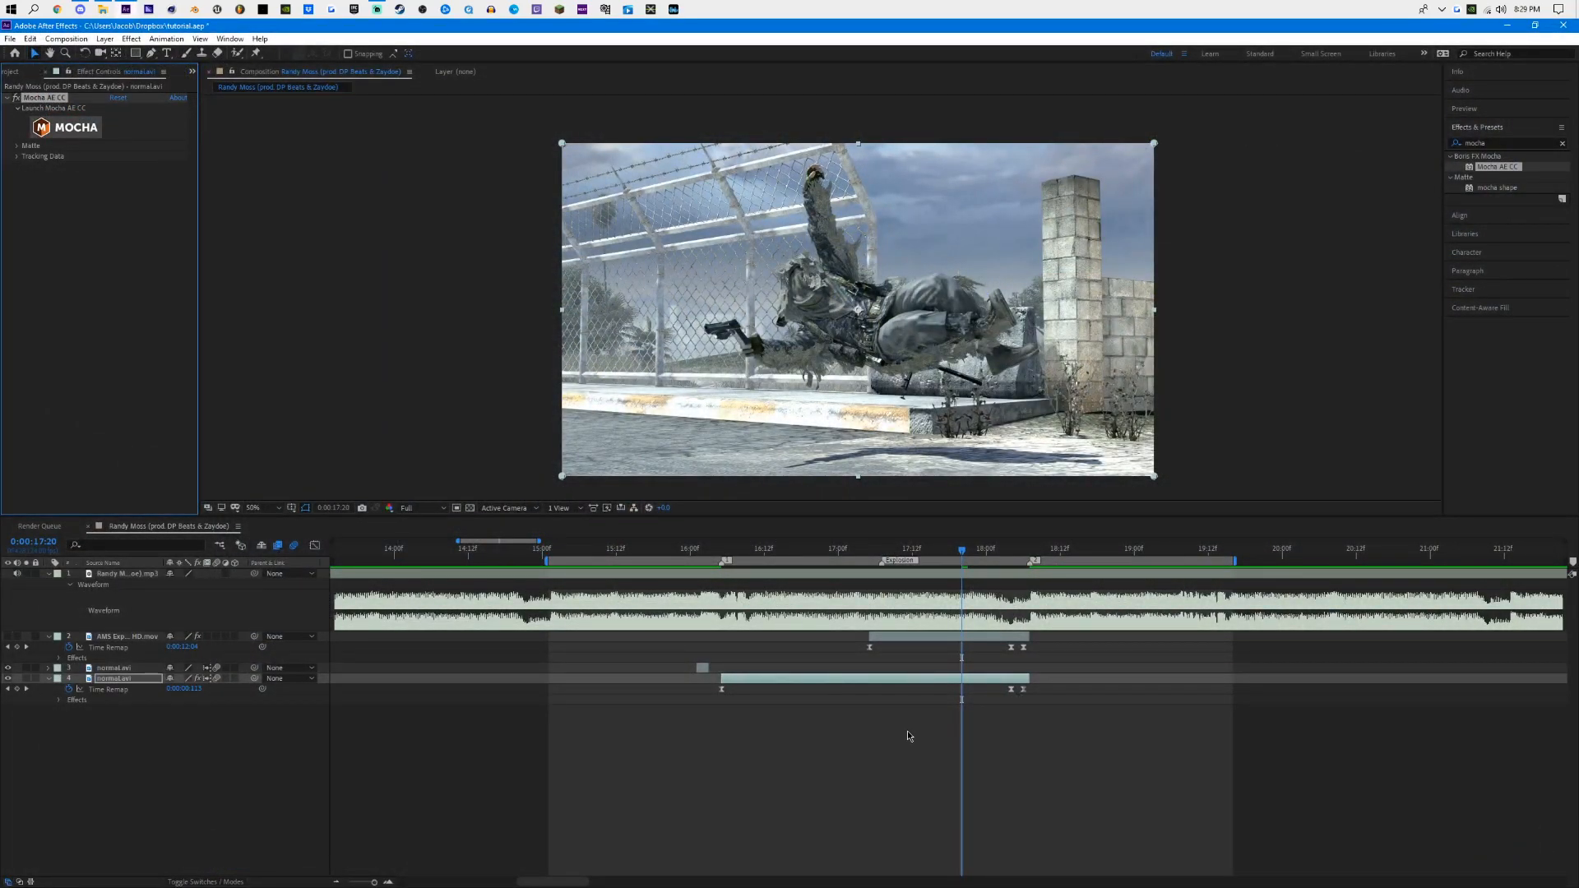
Step: Add a null object and trim it to the tracked gameplay clip's span, from 0:00:16:05 to 0:00:18:07
click(105, 38)
mouse_move(121, 53)
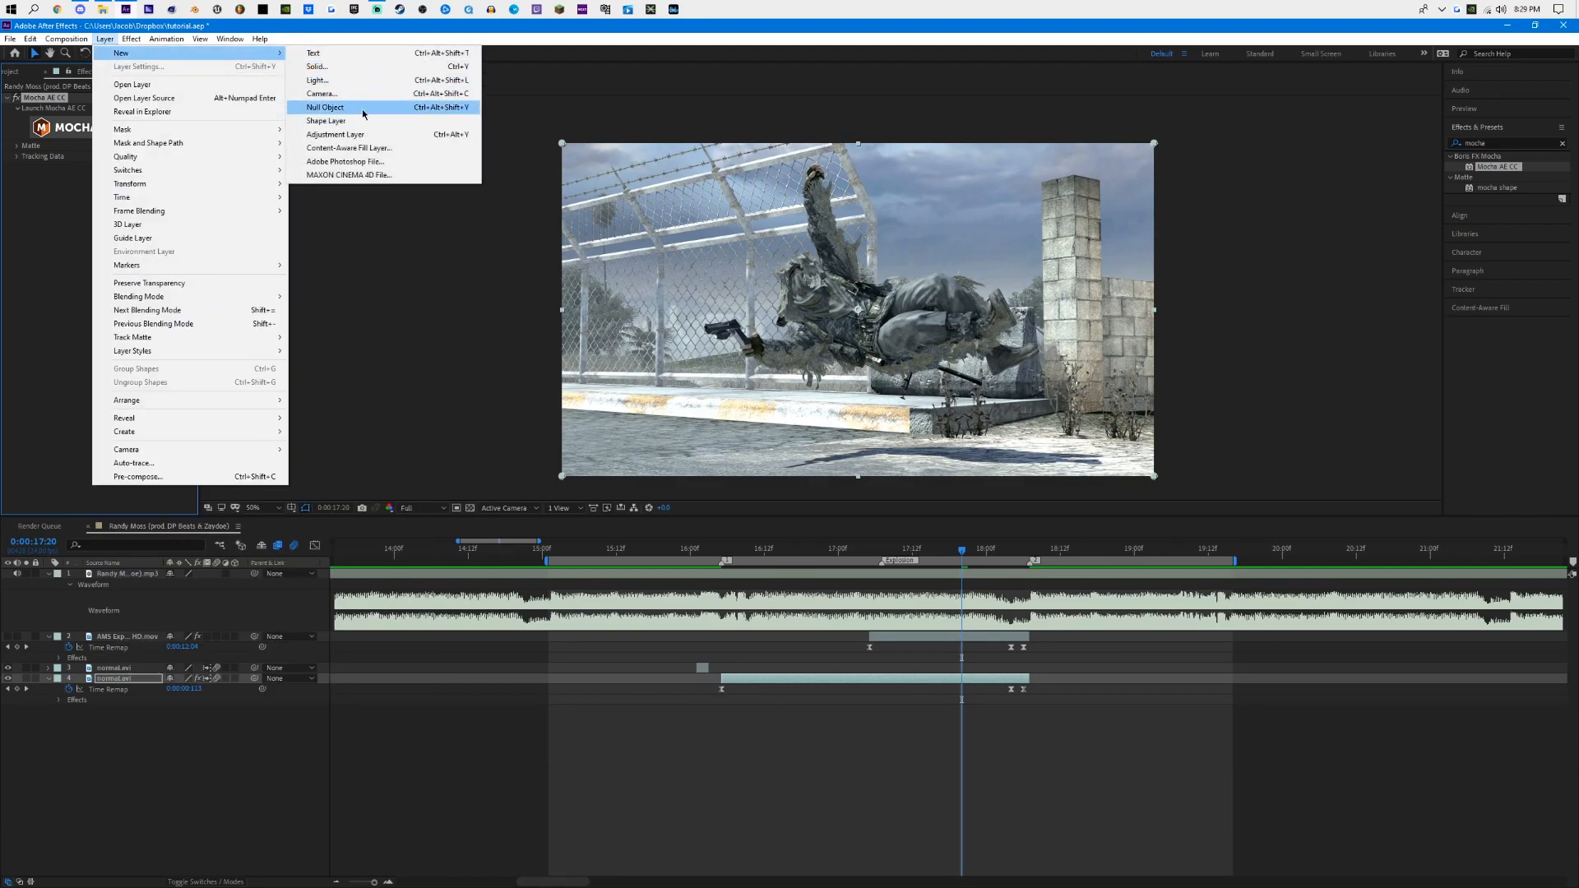
click(416, 108)
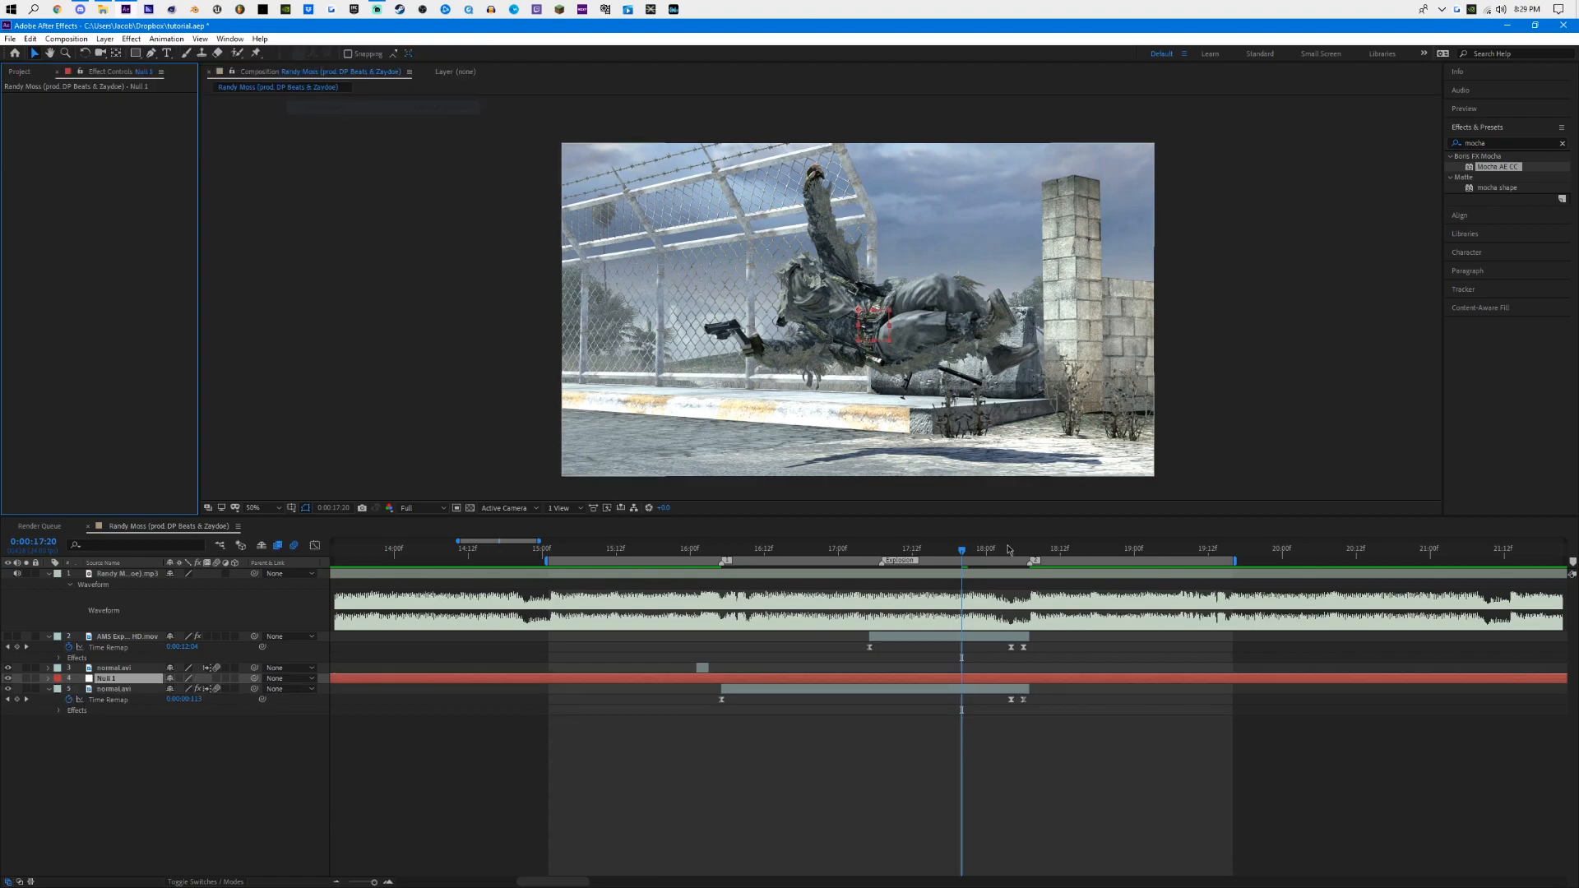
click(723, 553)
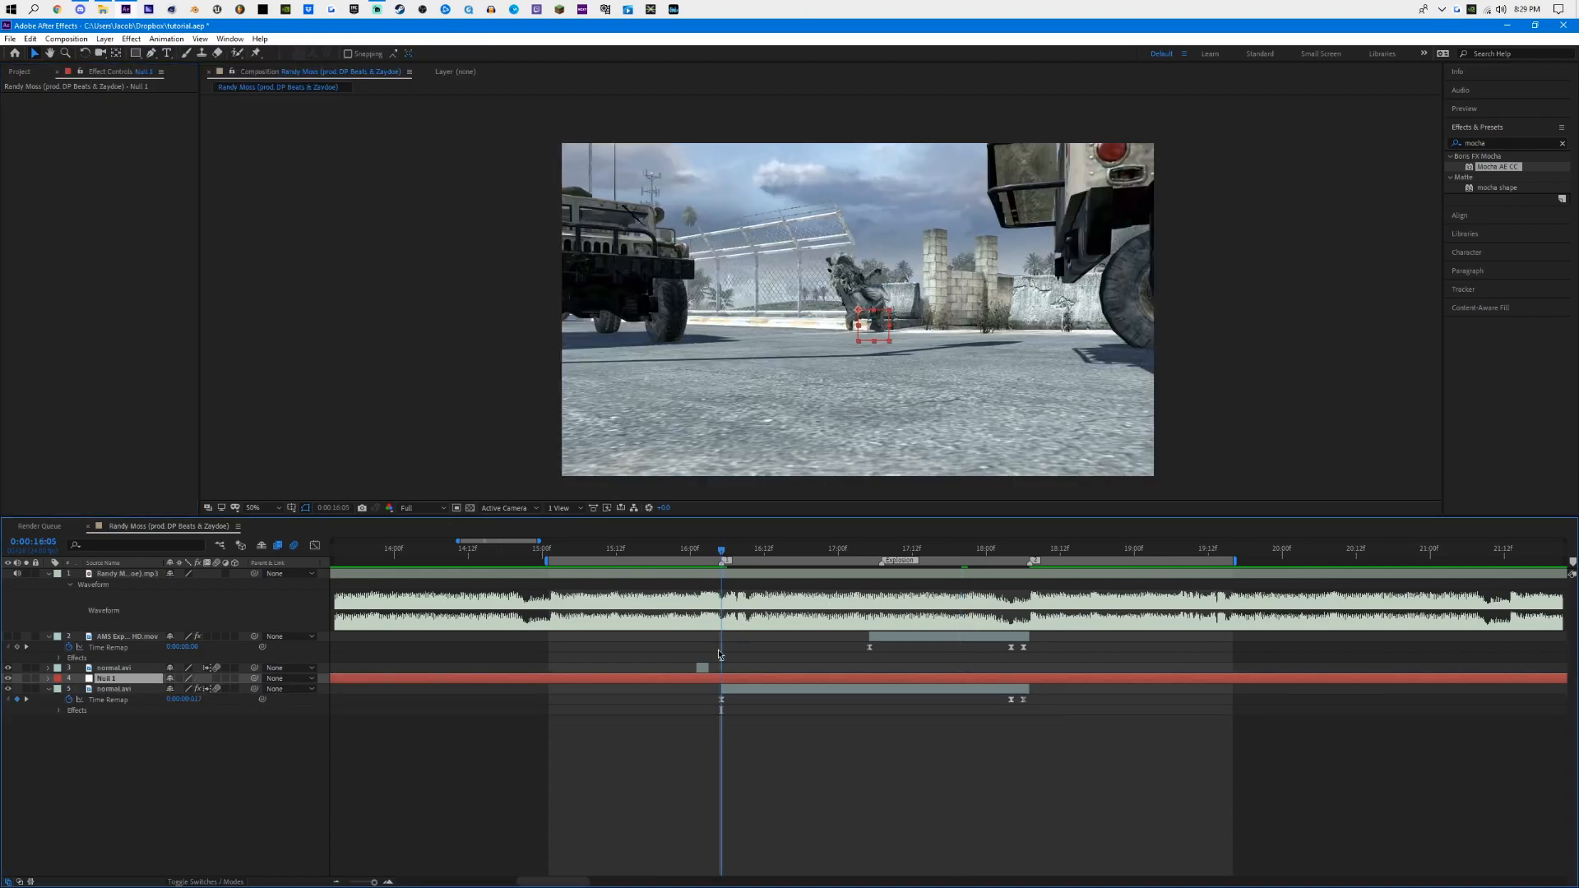
key(ctrl+shift+d)
click(1028, 553)
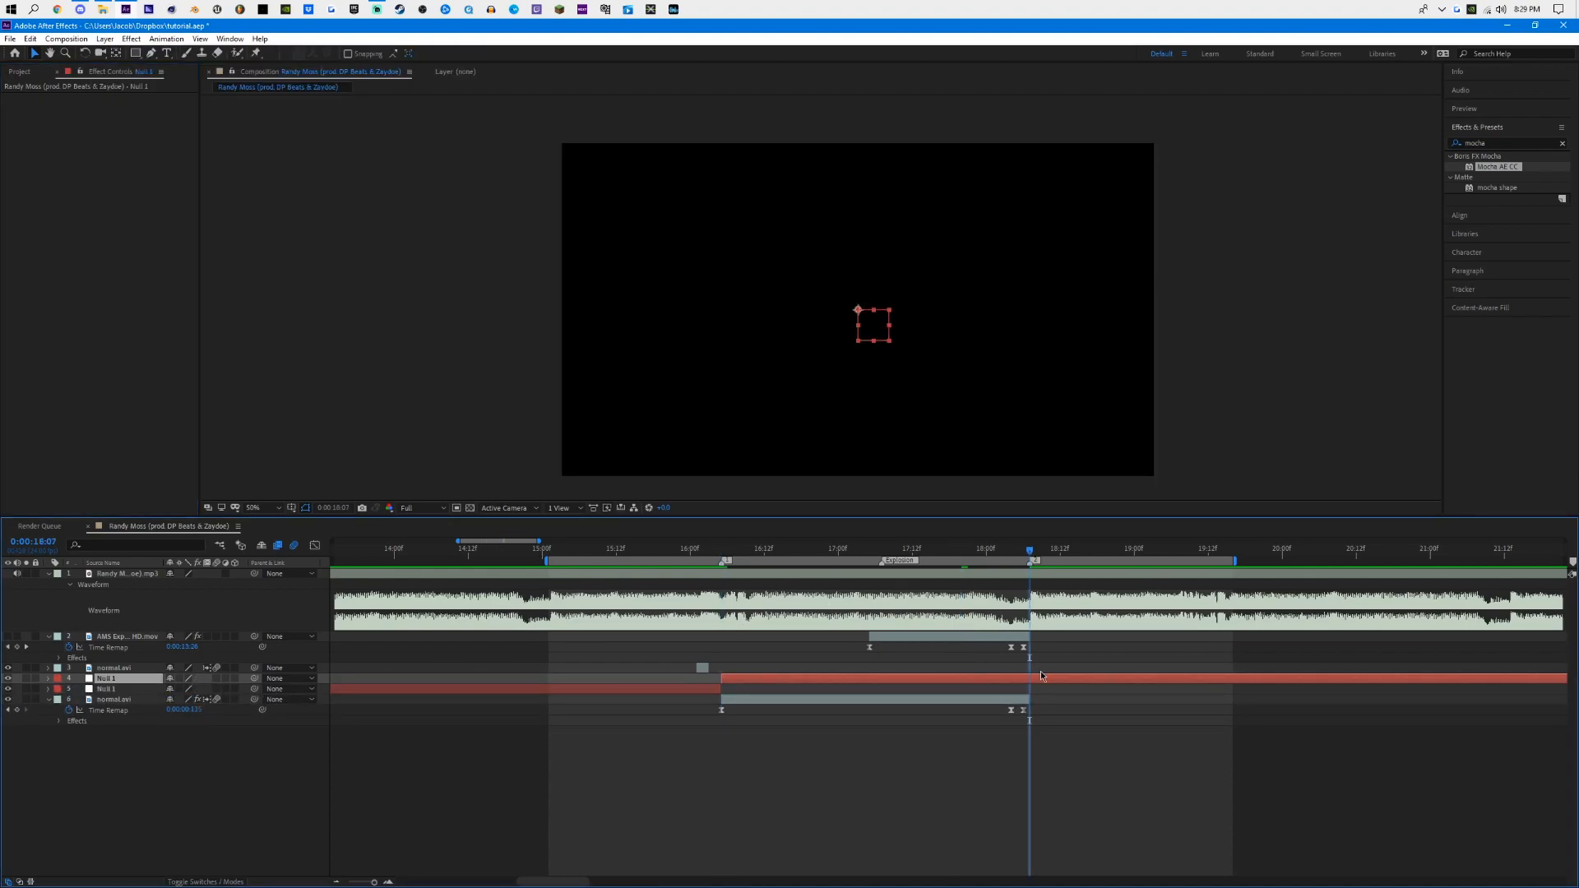
key(ctrl+shift+d)
key(Delete)
click(706, 690)
key(Delete)
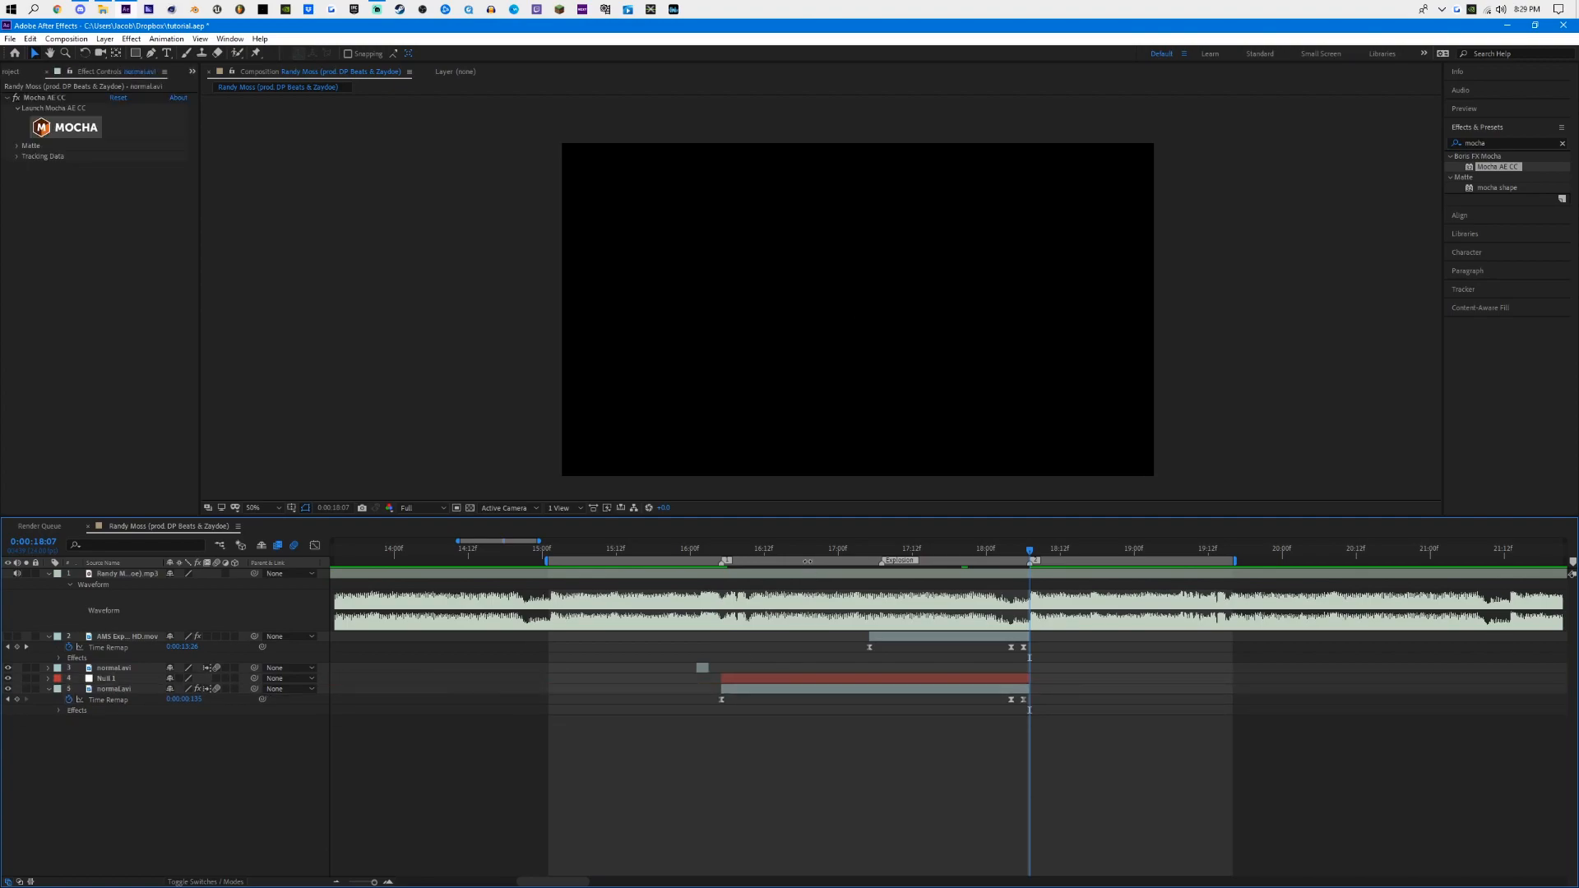
Step: Scrub and preview the clip around 0:00:16:20 to examine the null against the moving gameplay footage
click(814, 551)
click(845, 679)
scroll(921, 349, up, 1)
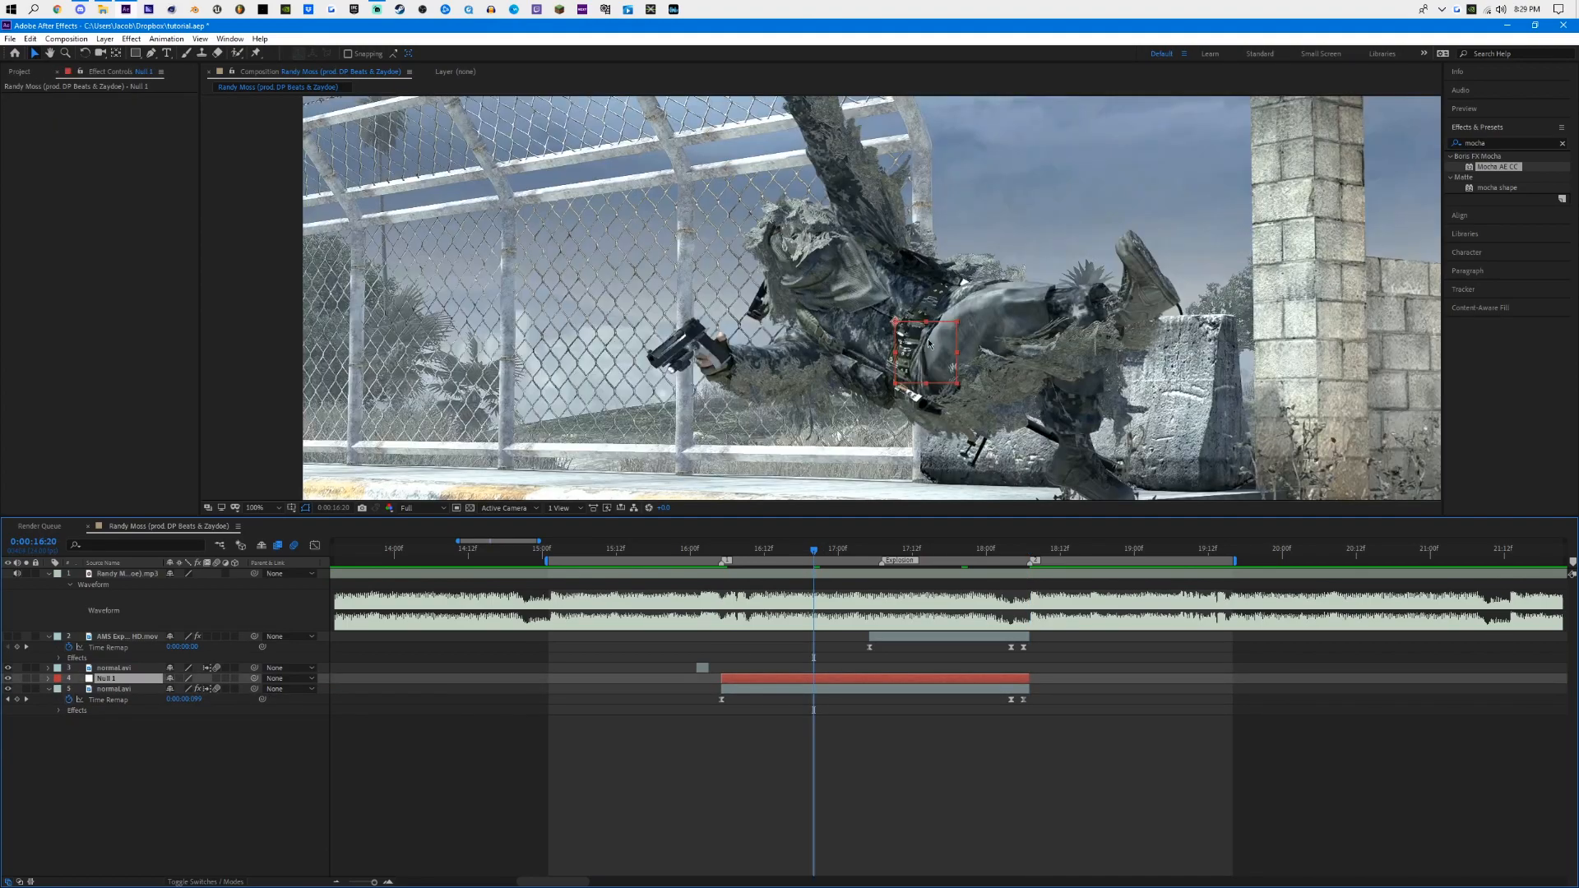
drag(815, 551, 820, 552)
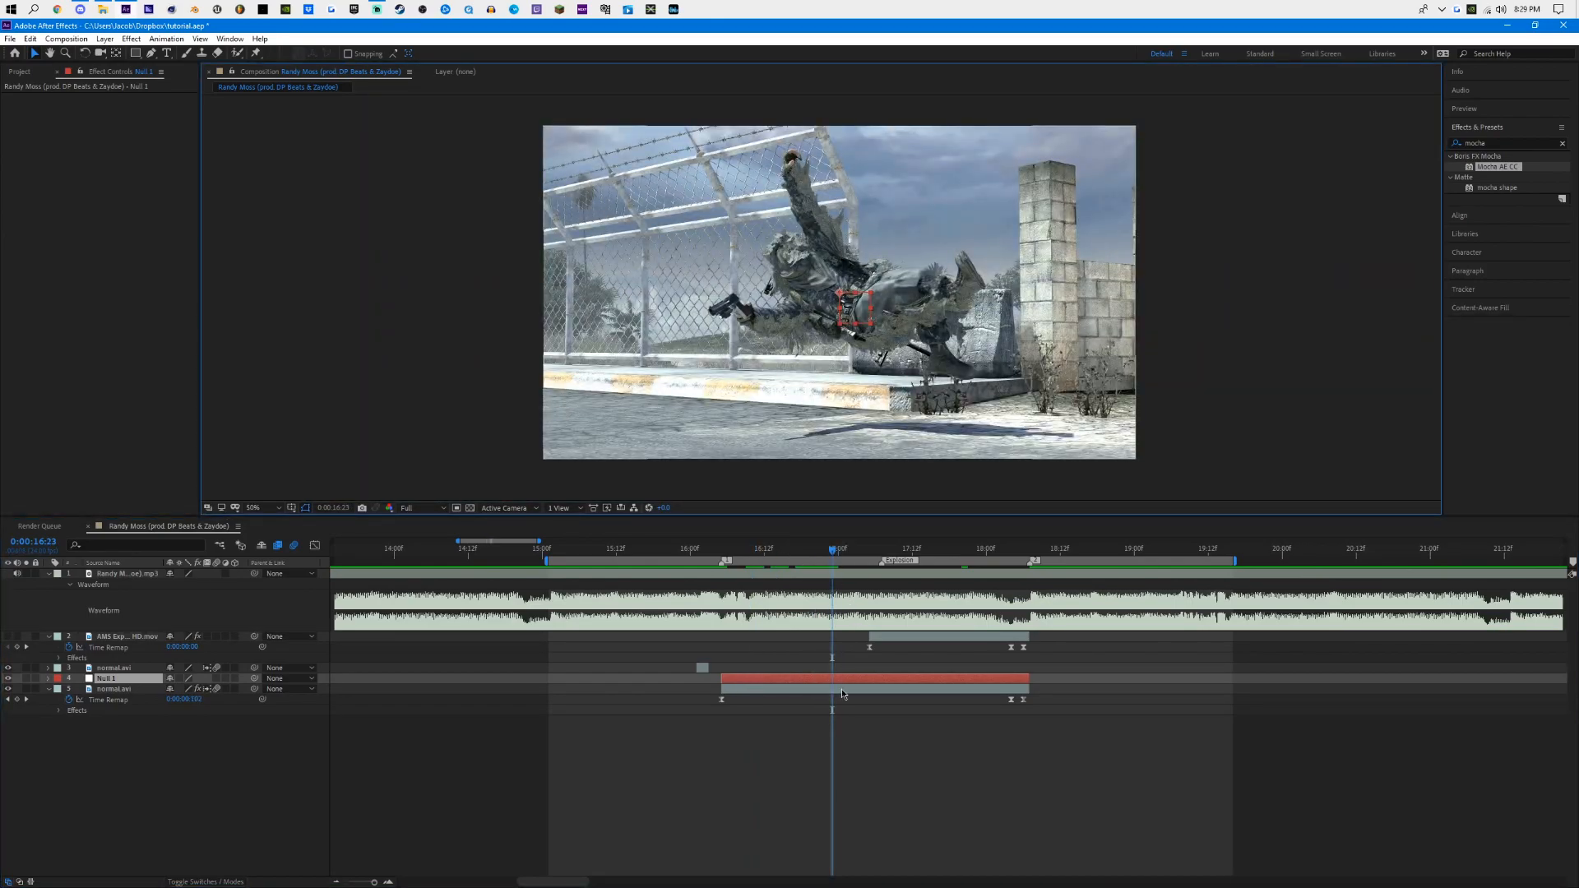
key(slash)
key(comma)
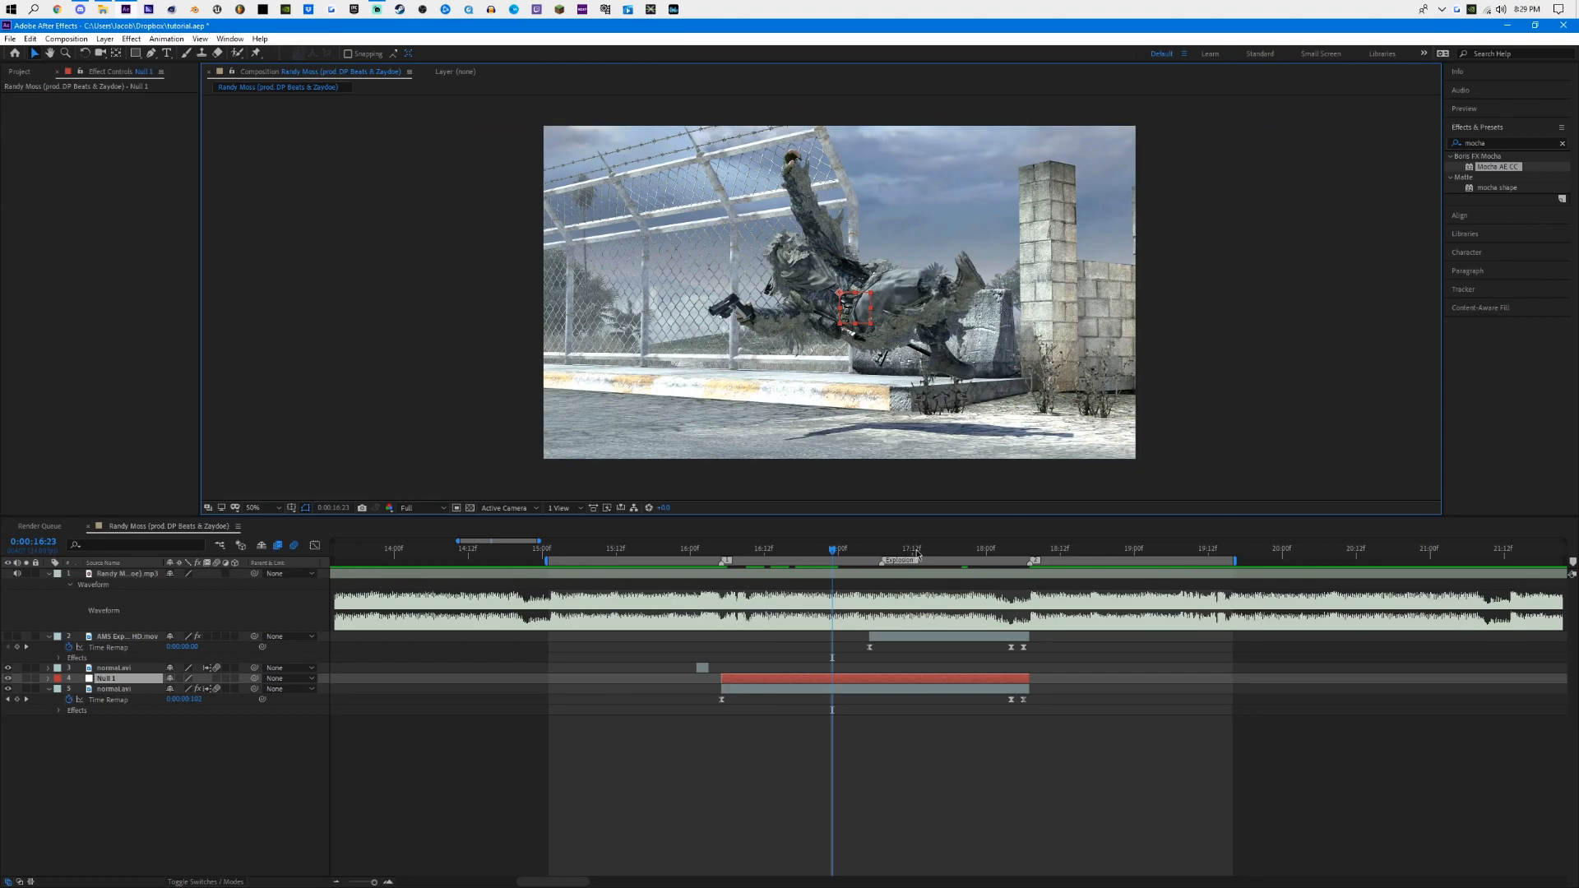
key(space)
key(space)
drag(869, 557, 814, 554)
Step: Create Mocha tracking data from Layer 1 on the tracked gameplay layer and reveal the resulting keyframes in the timeline
click(828, 693)
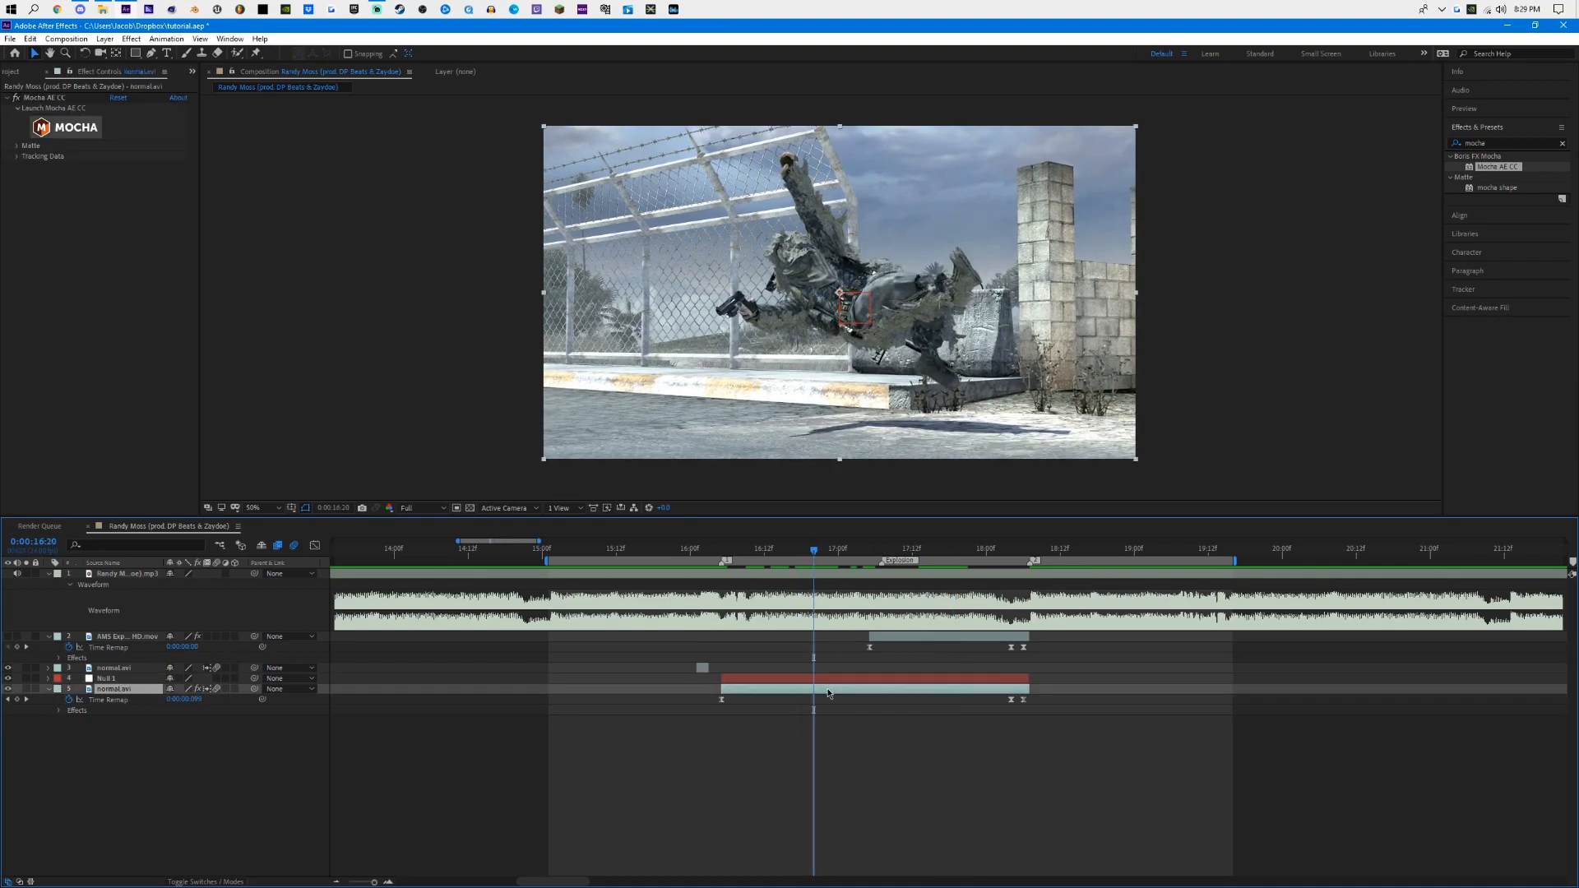
click(18, 156)
click(146, 167)
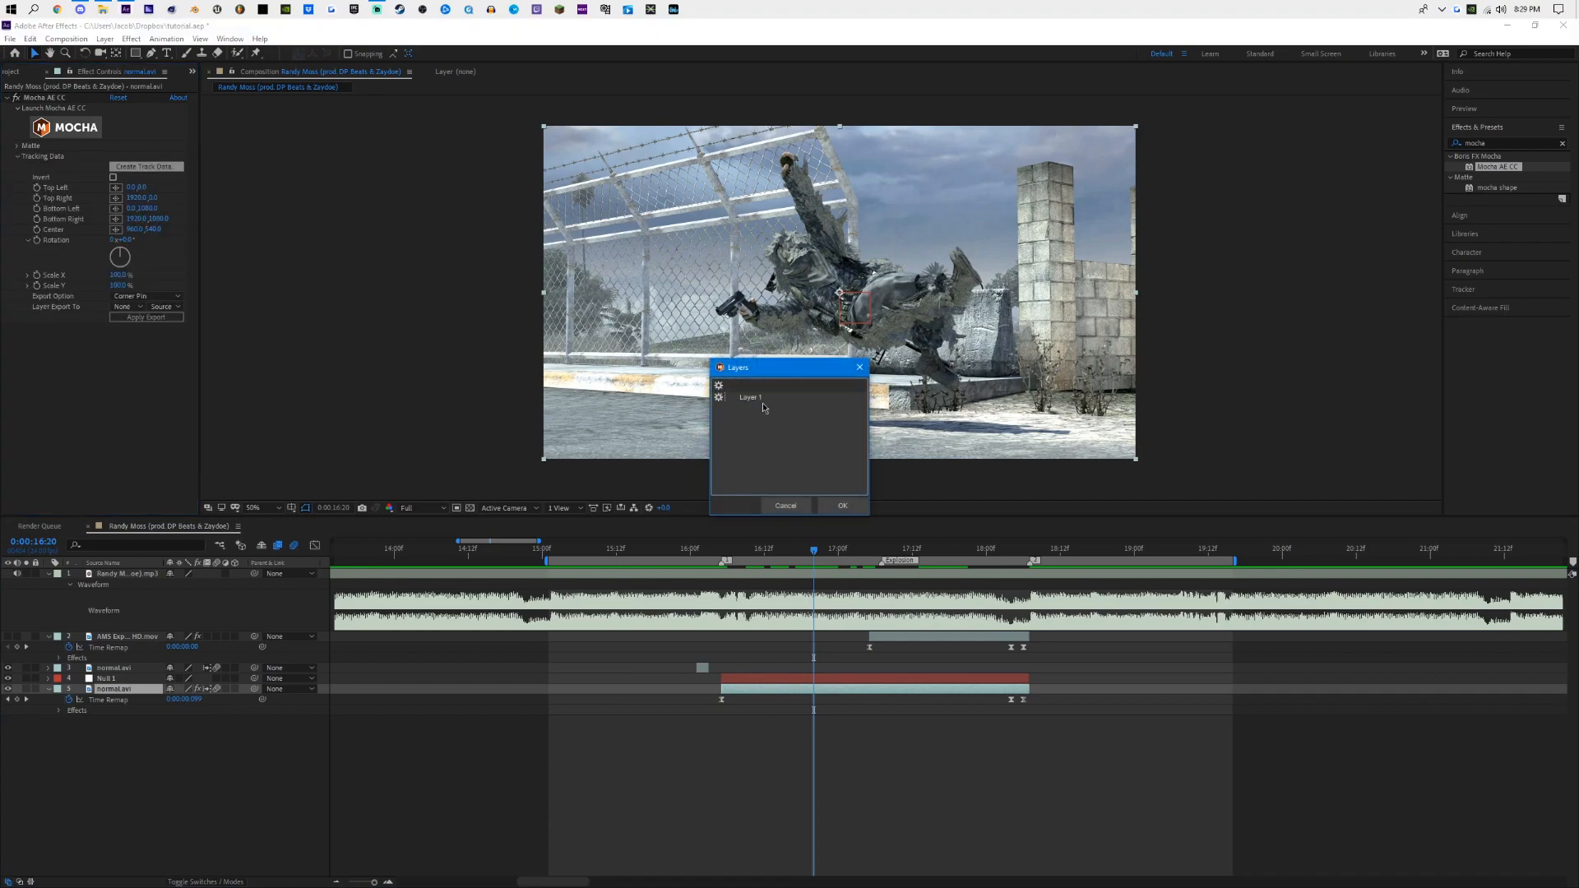
click(842, 507)
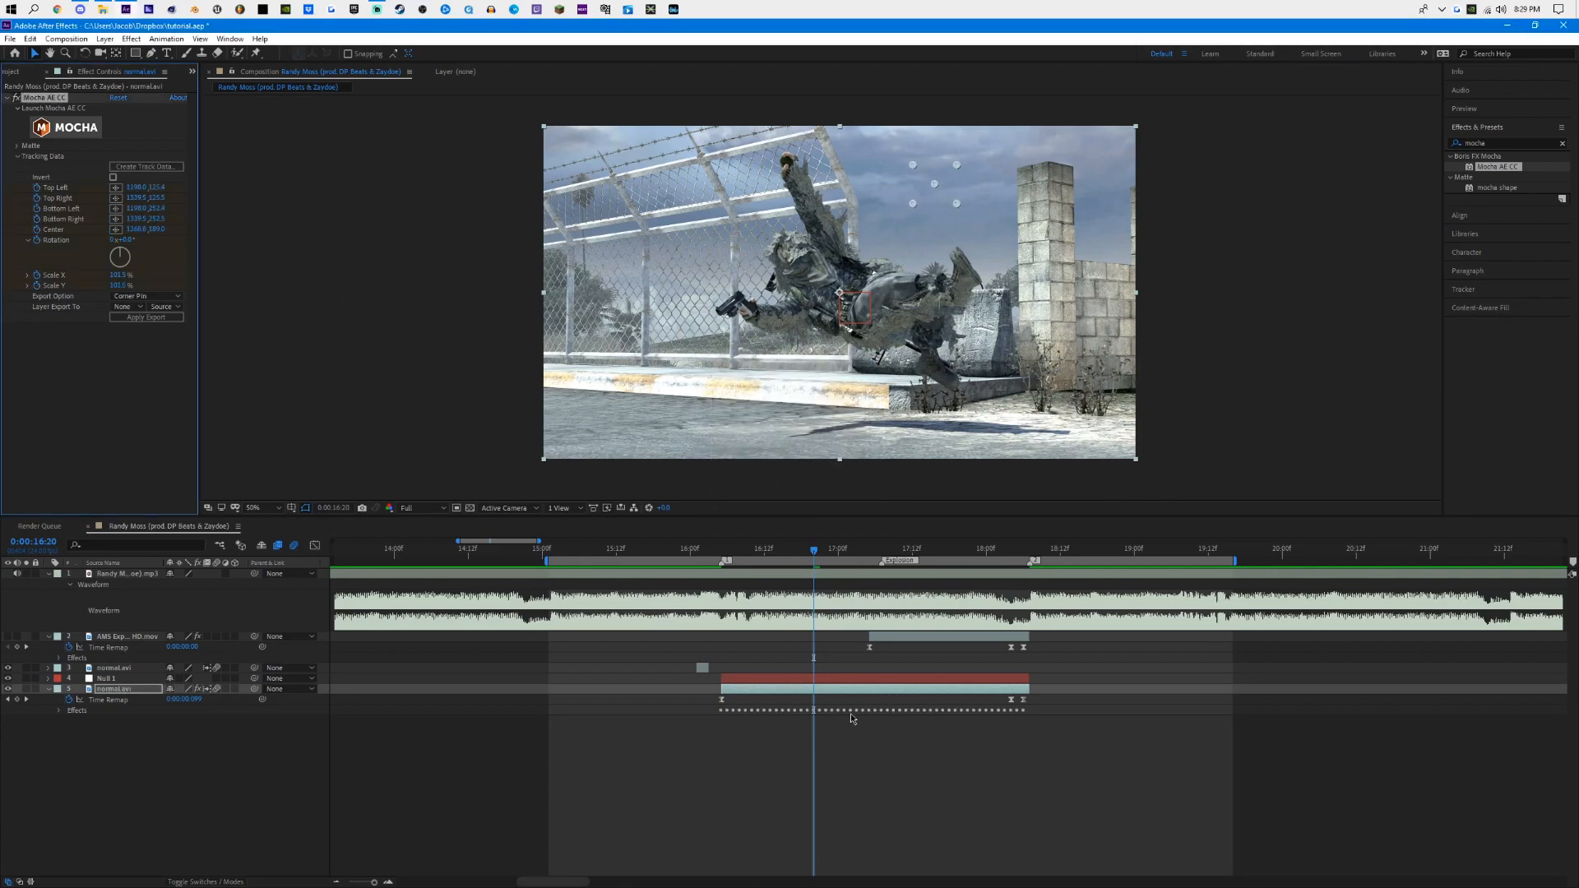
key(u)
drag(1068, 717, 688, 814)
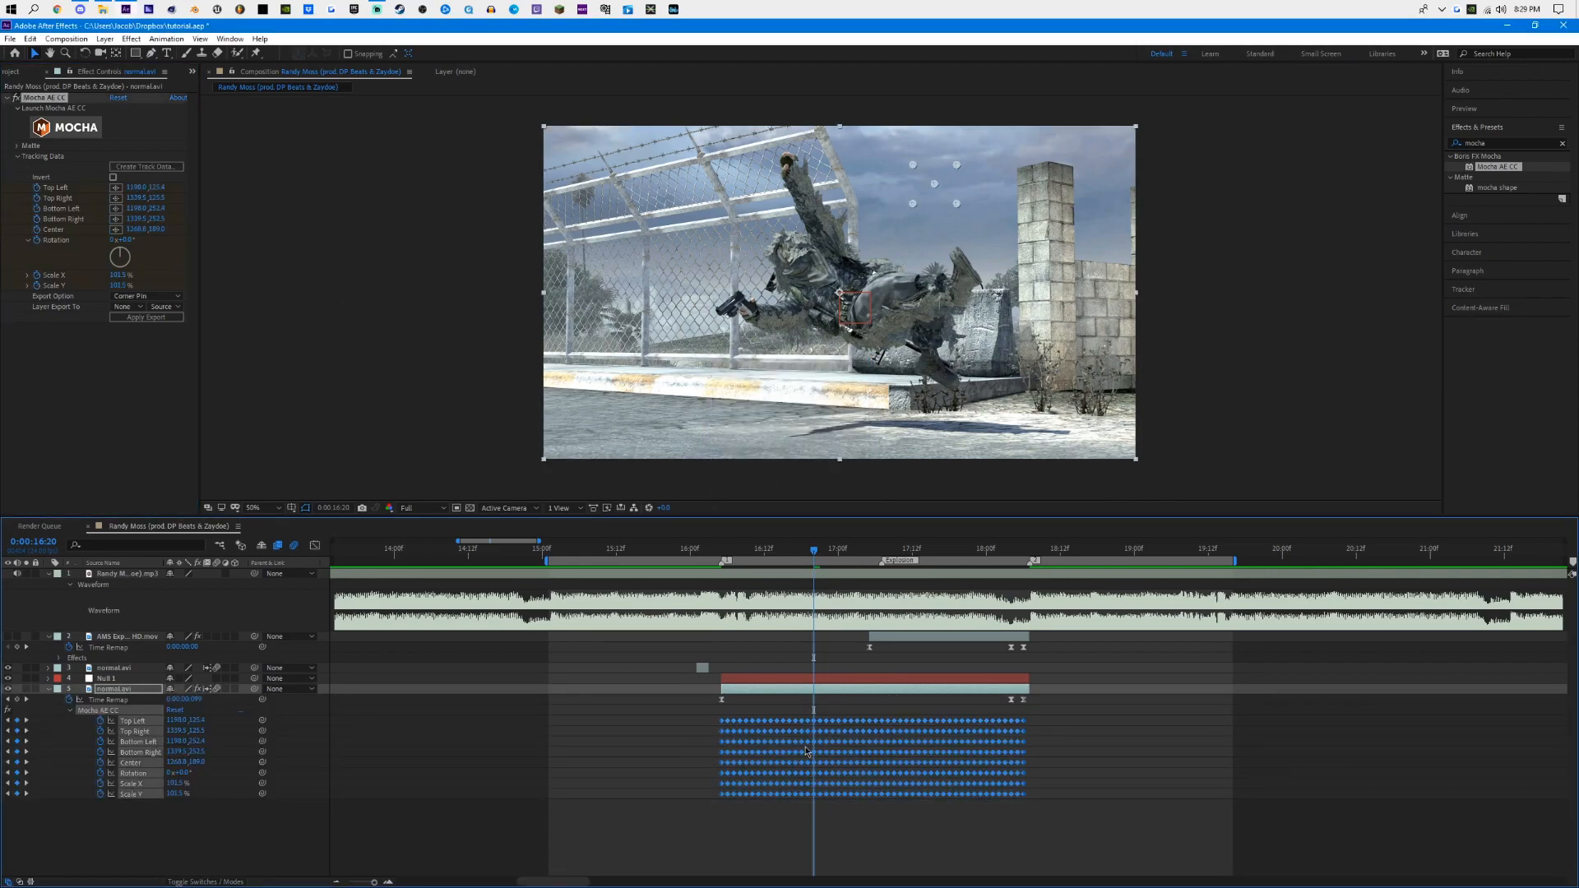
drag(814, 555, 857, 551)
scroll(917, 321, up, 1)
drag(917, 321, 789, 477)
key(space)
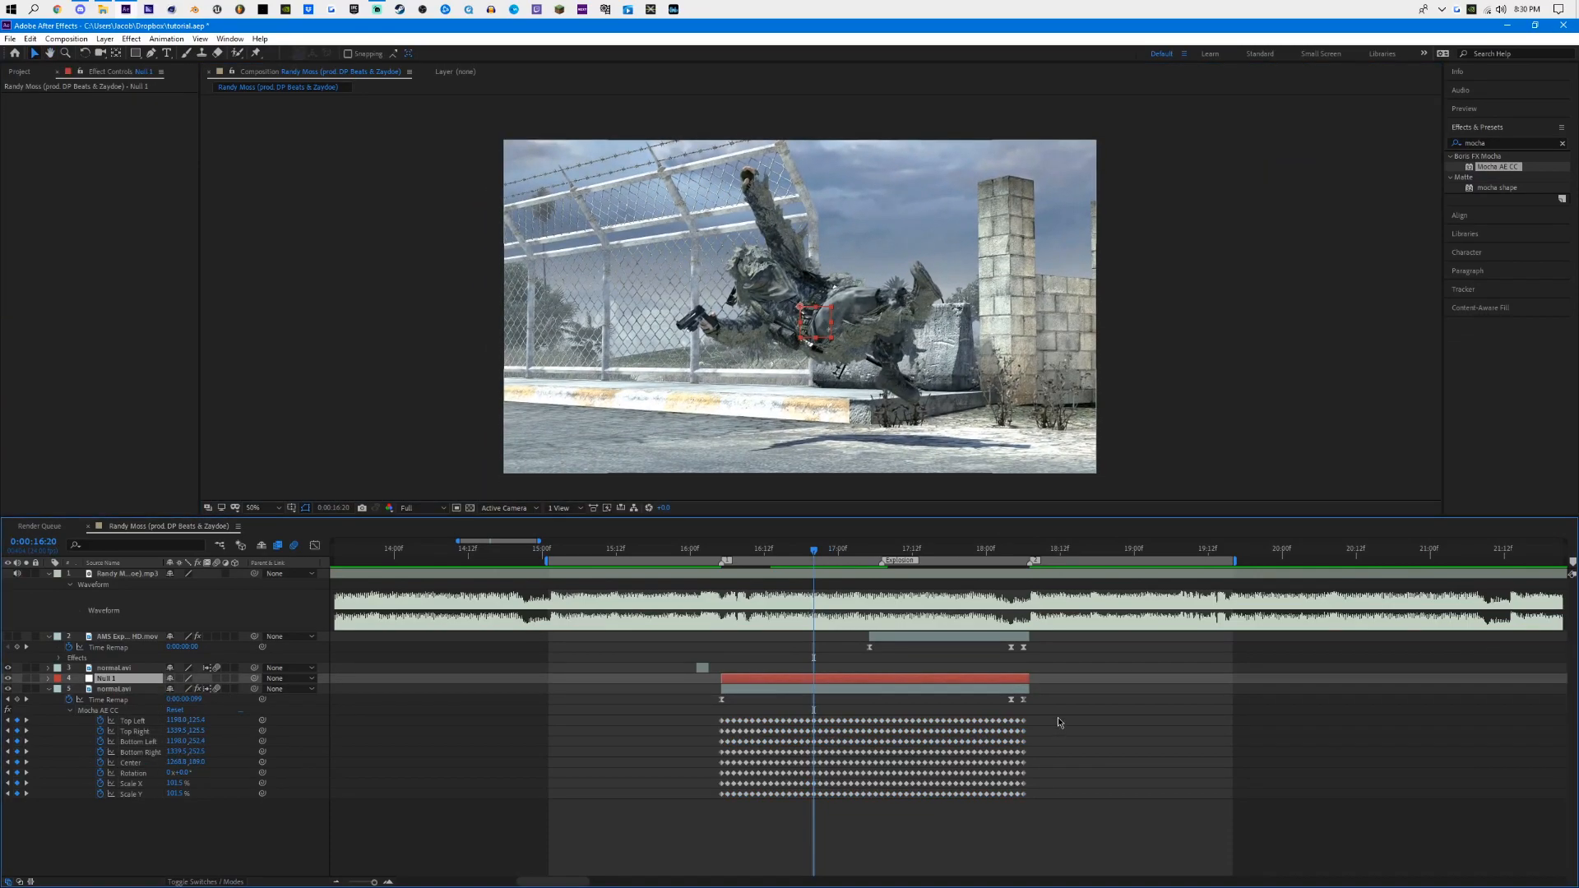
drag(1058, 717, 663, 835)
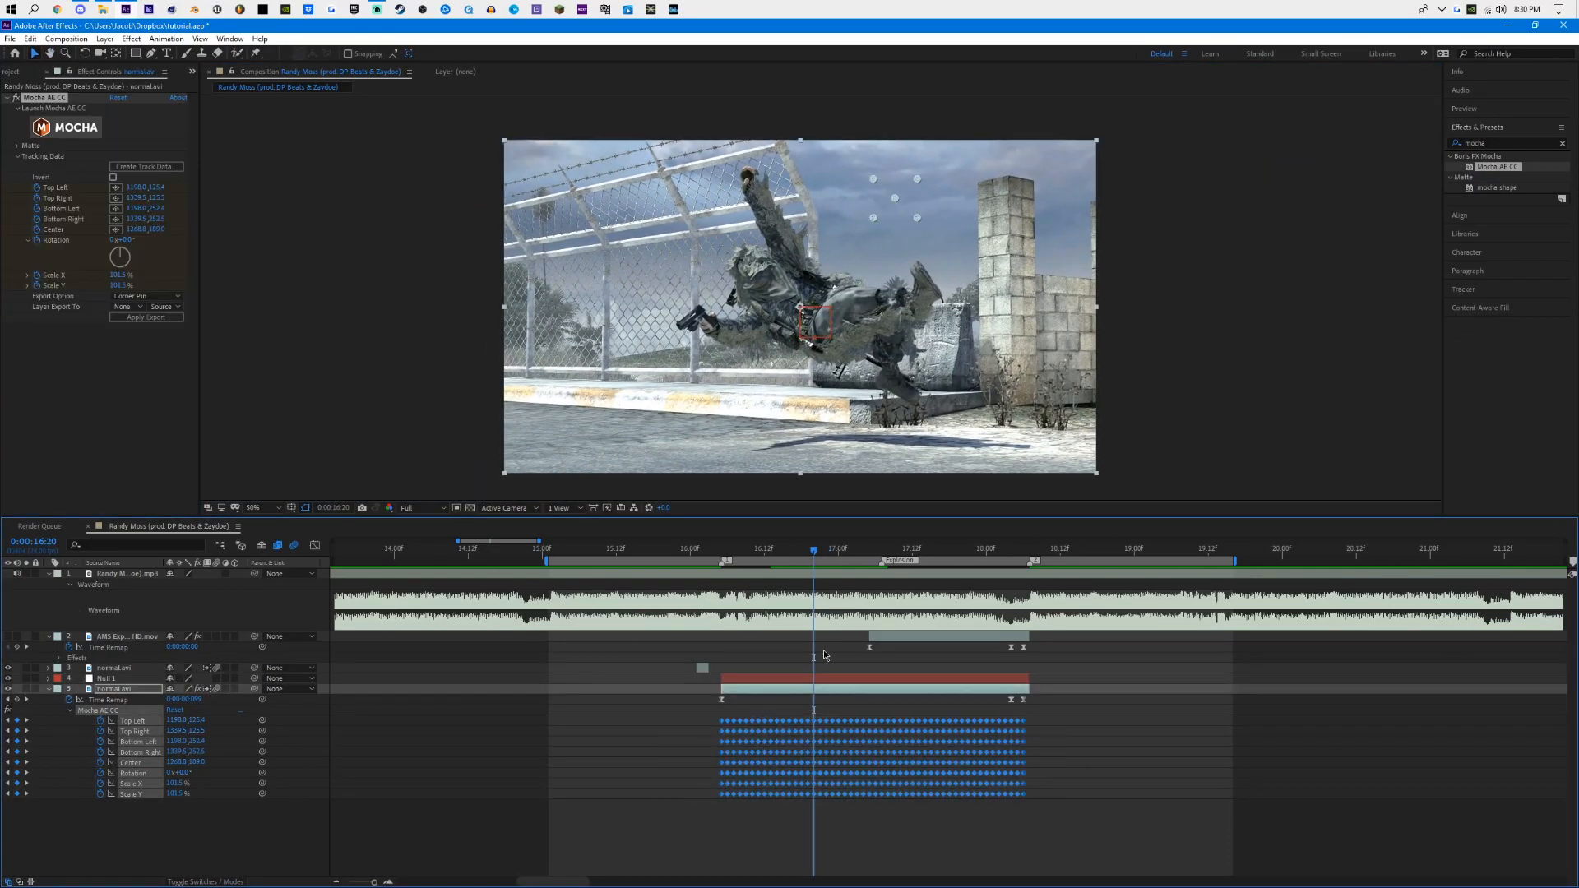
click(829, 680)
Step: Export the gameplay layer's Mocha tracking data as Transform to the Null 1 layer and apply the export
click(830, 688)
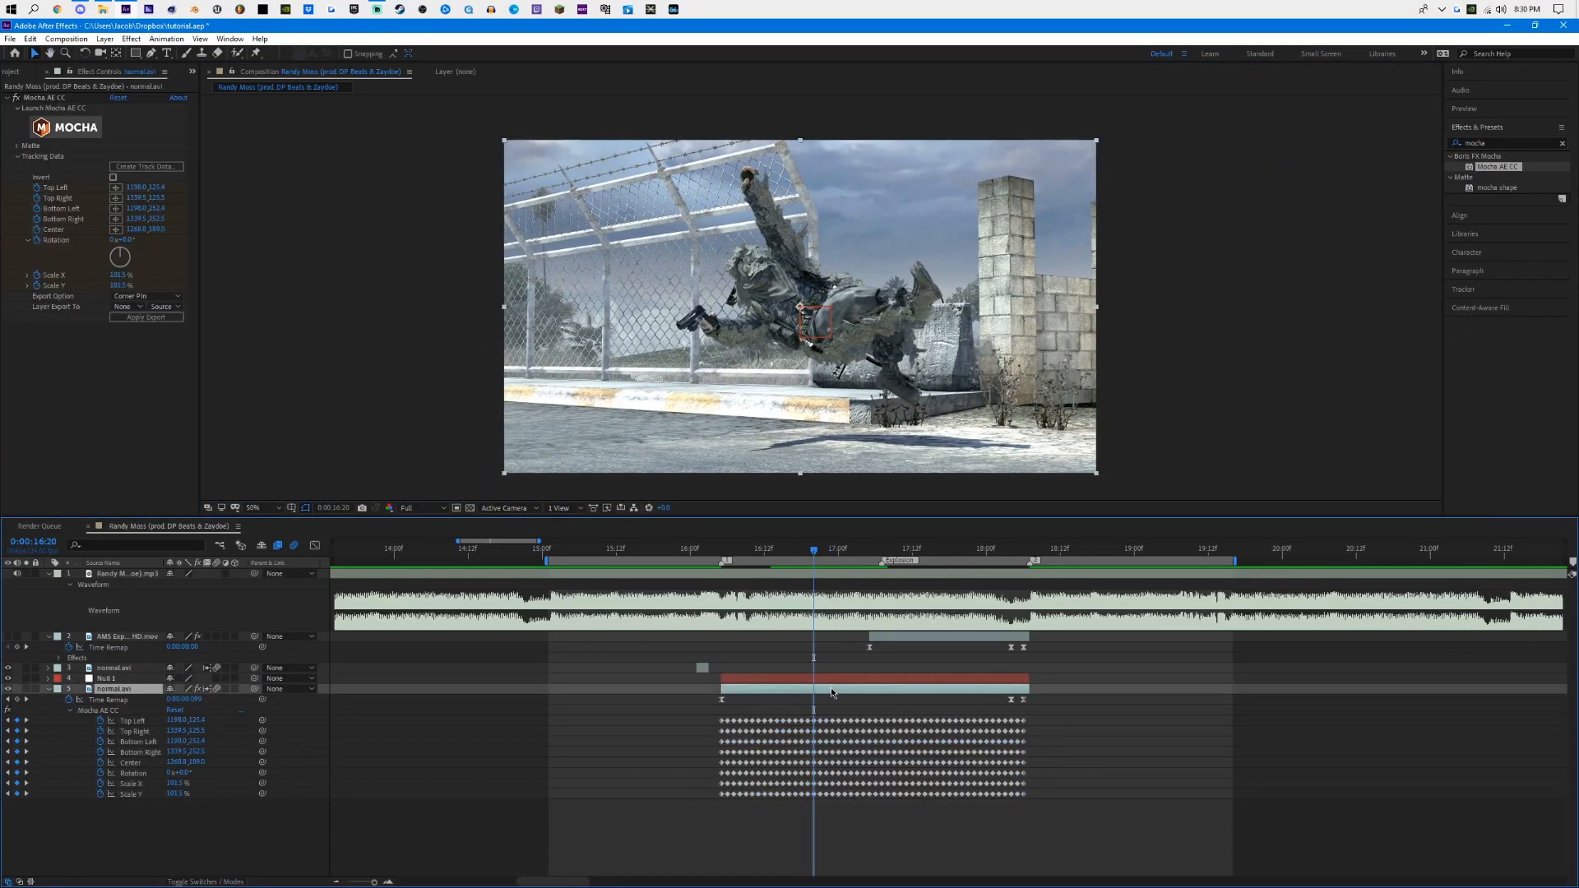
click(125, 299)
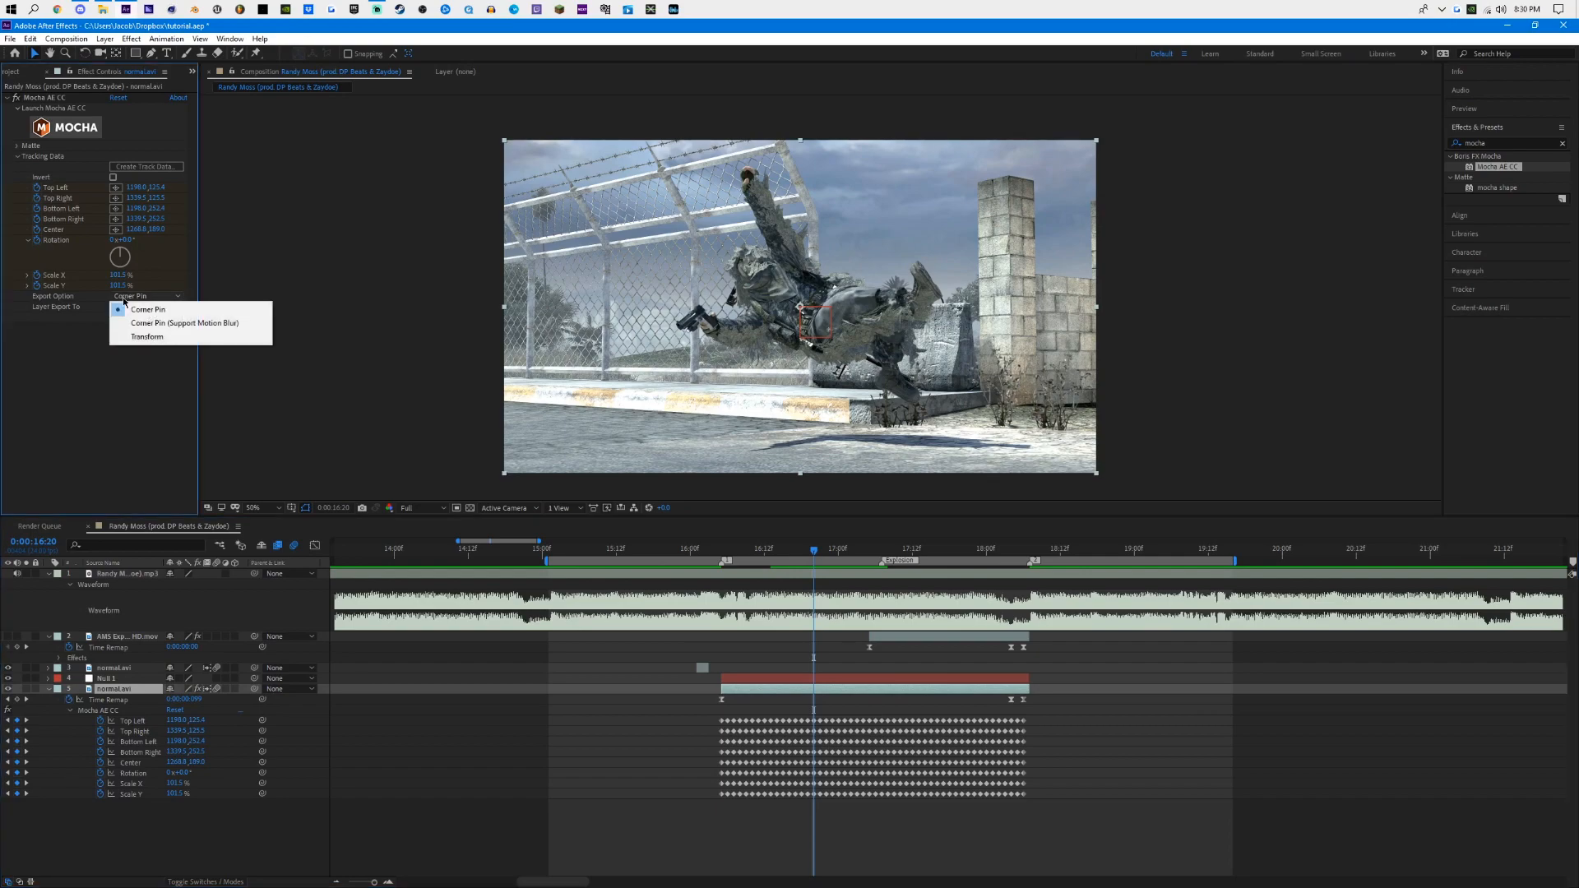
click(148, 337)
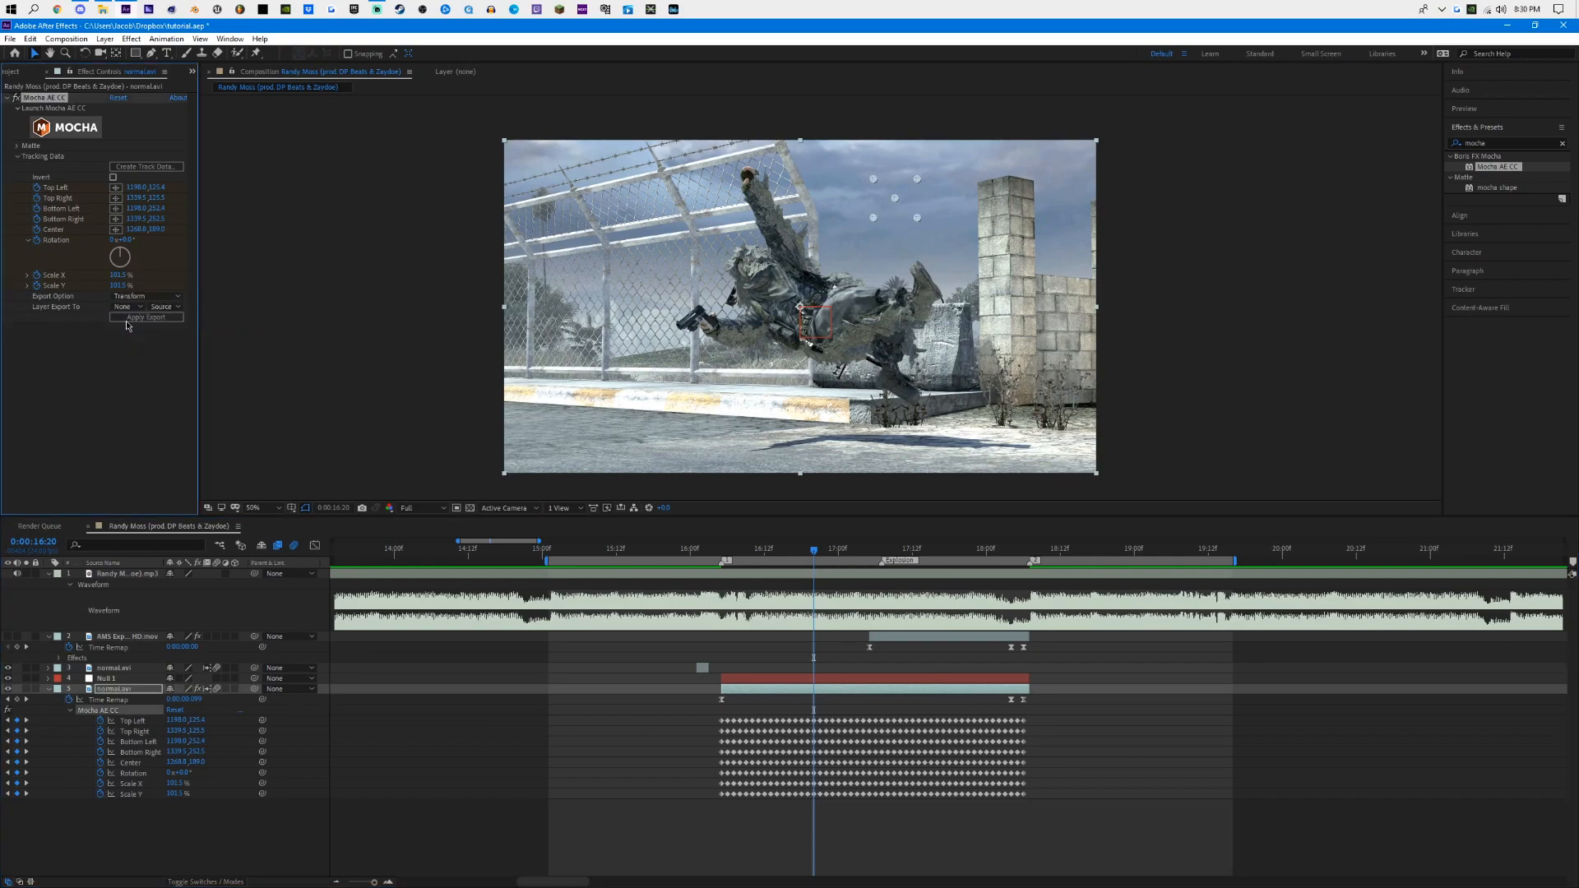
click(127, 309)
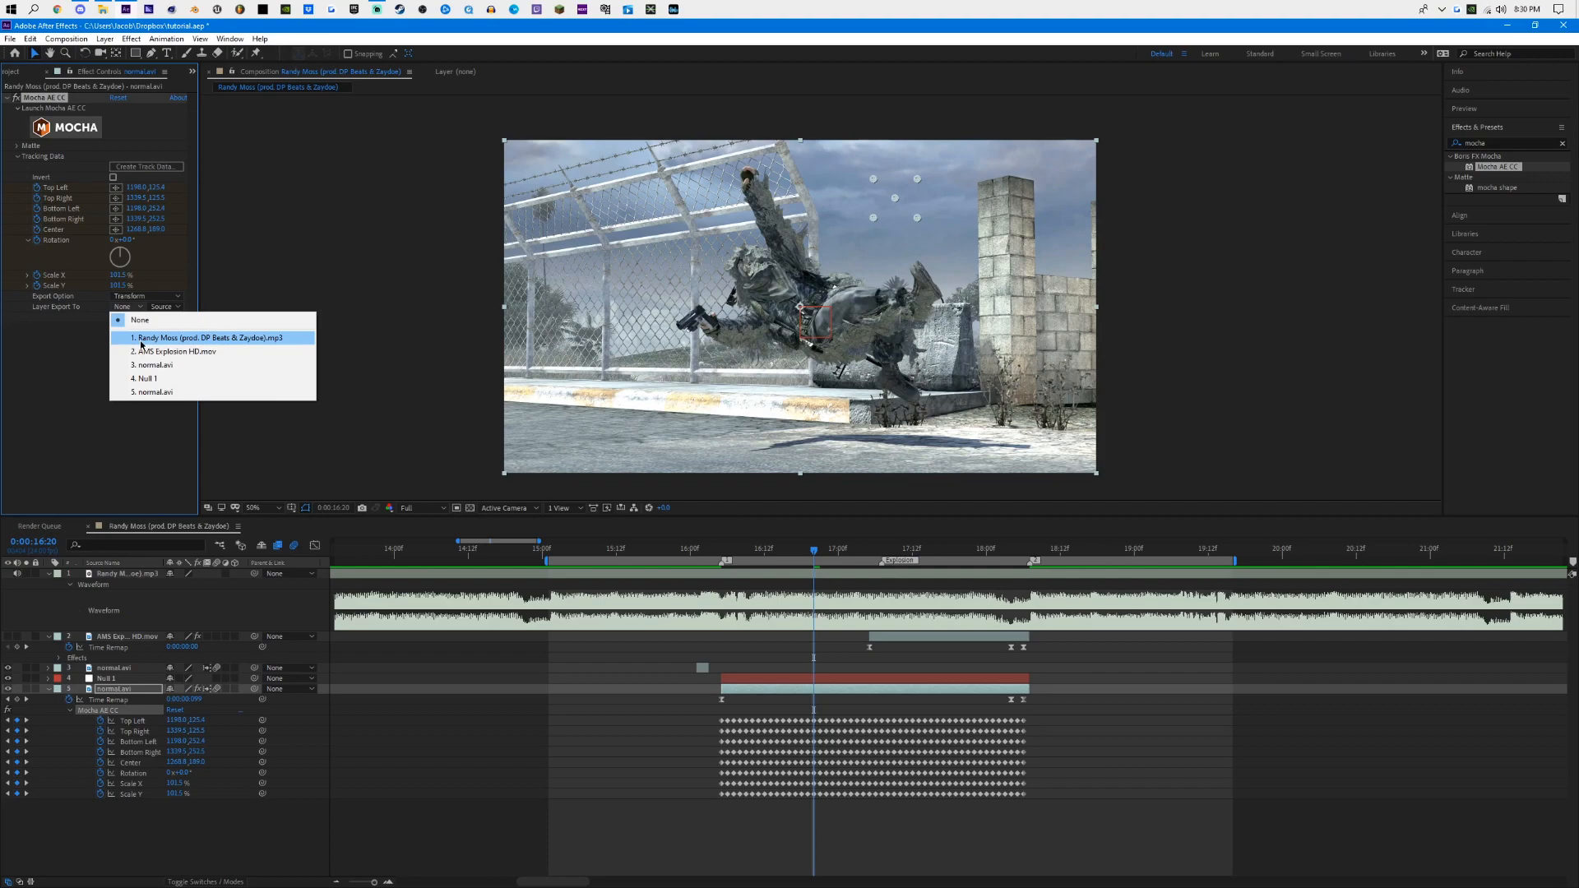
click(155, 379)
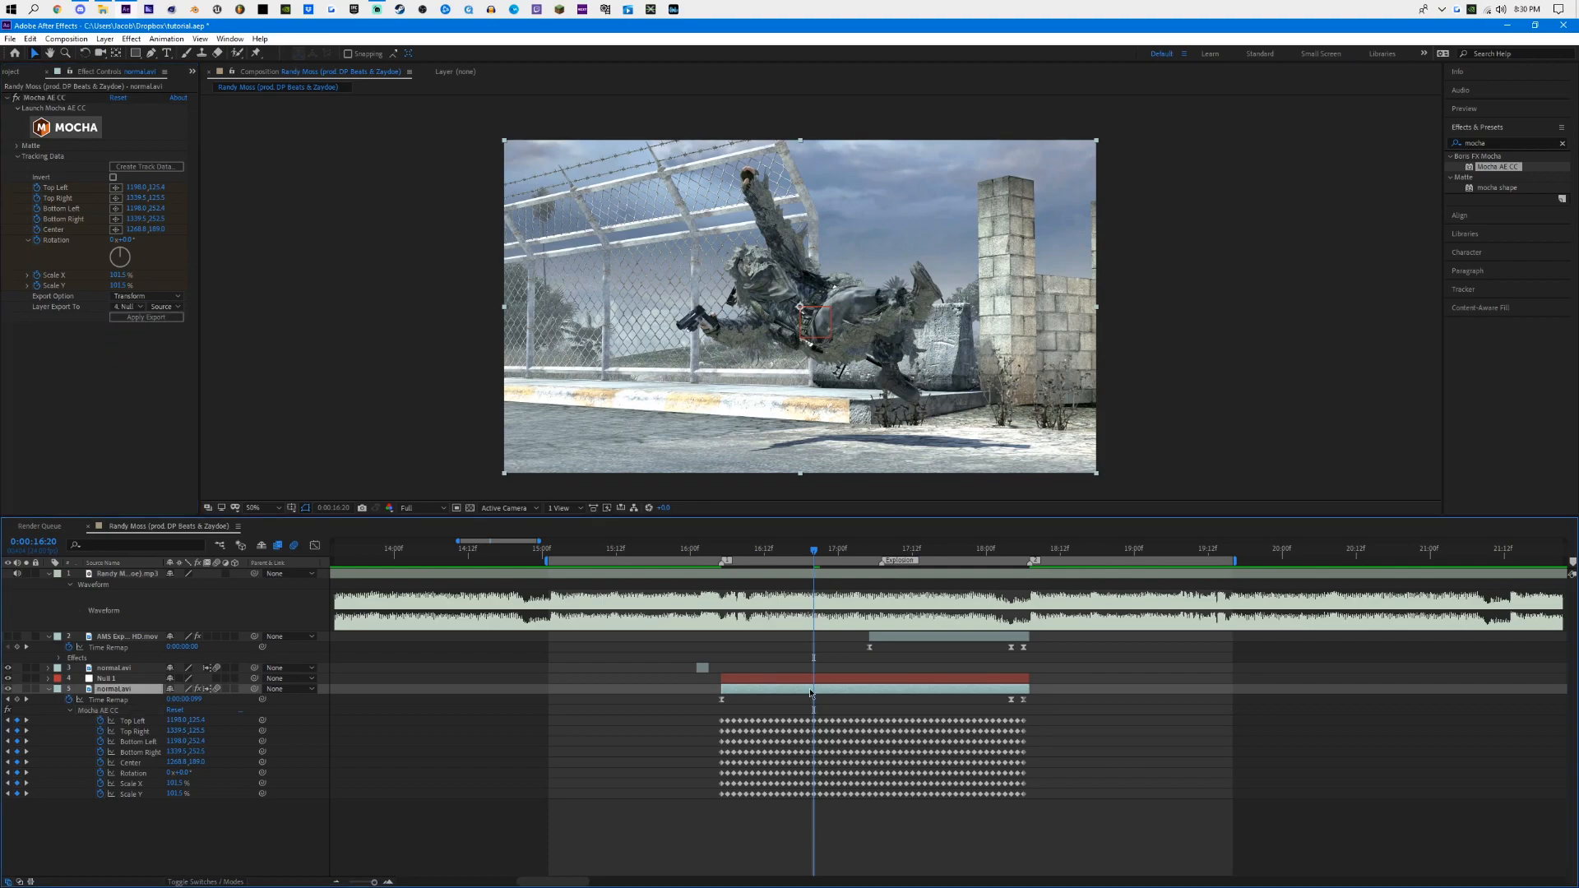
click(127, 307)
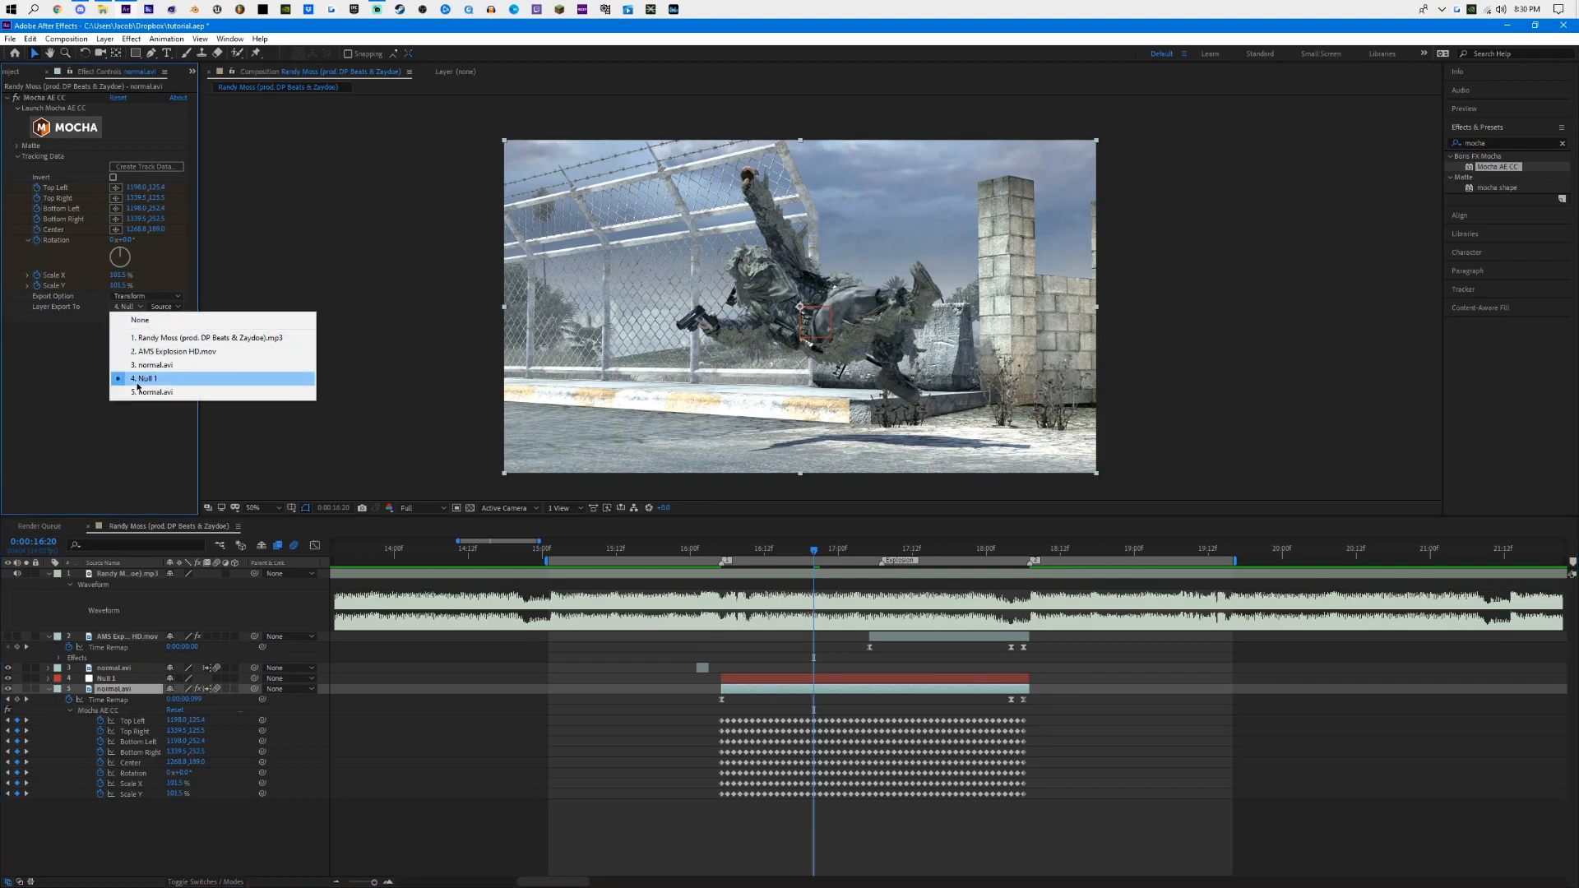
click(127, 379)
click(111, 676)
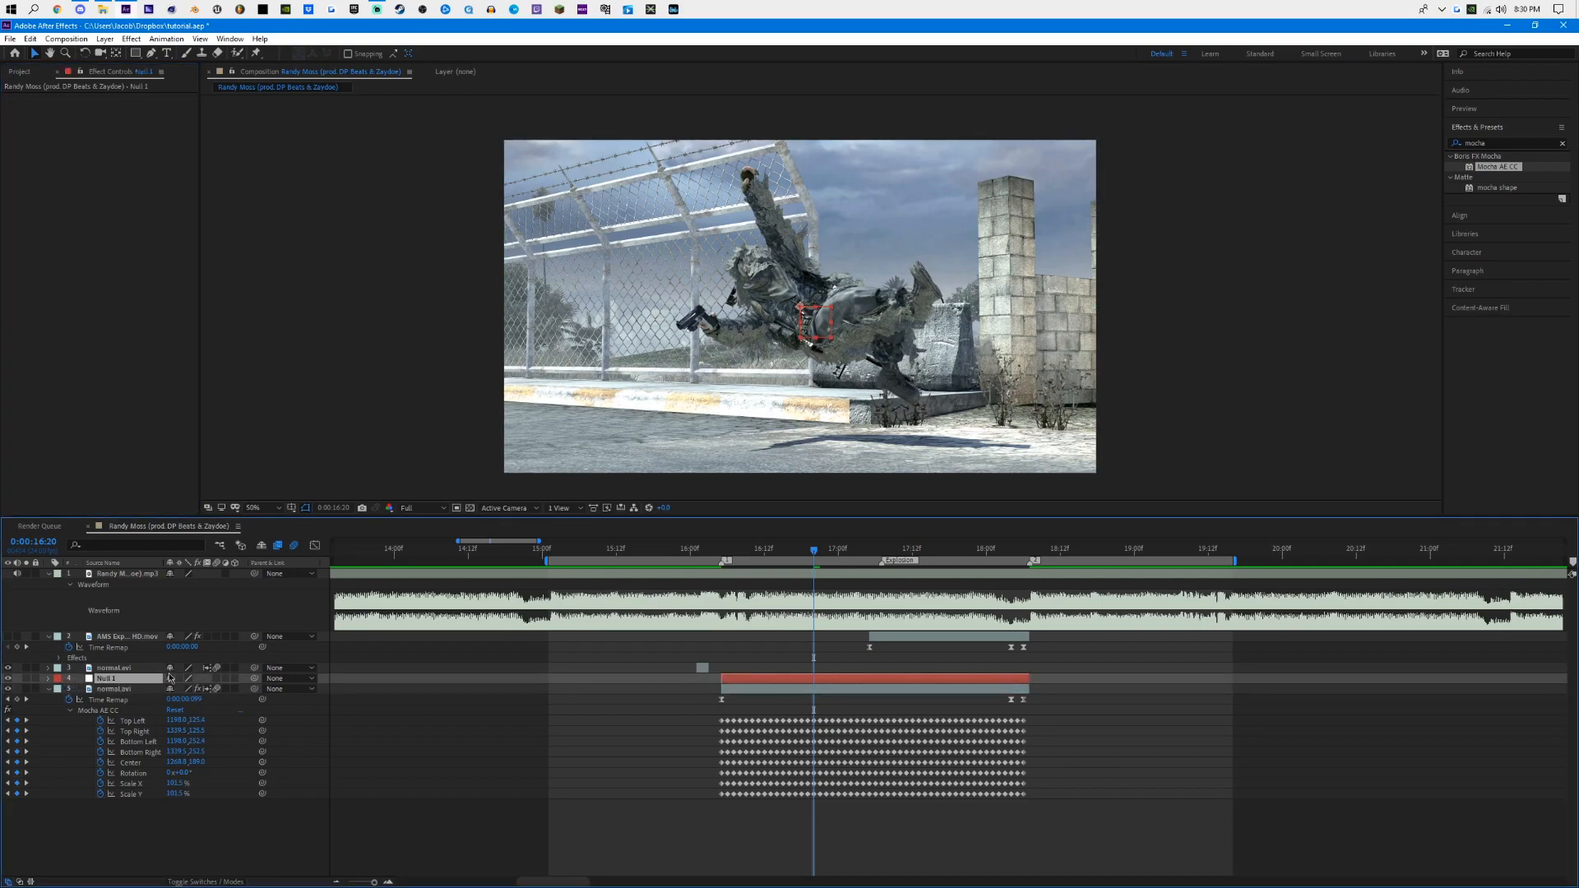
click(113, 688)
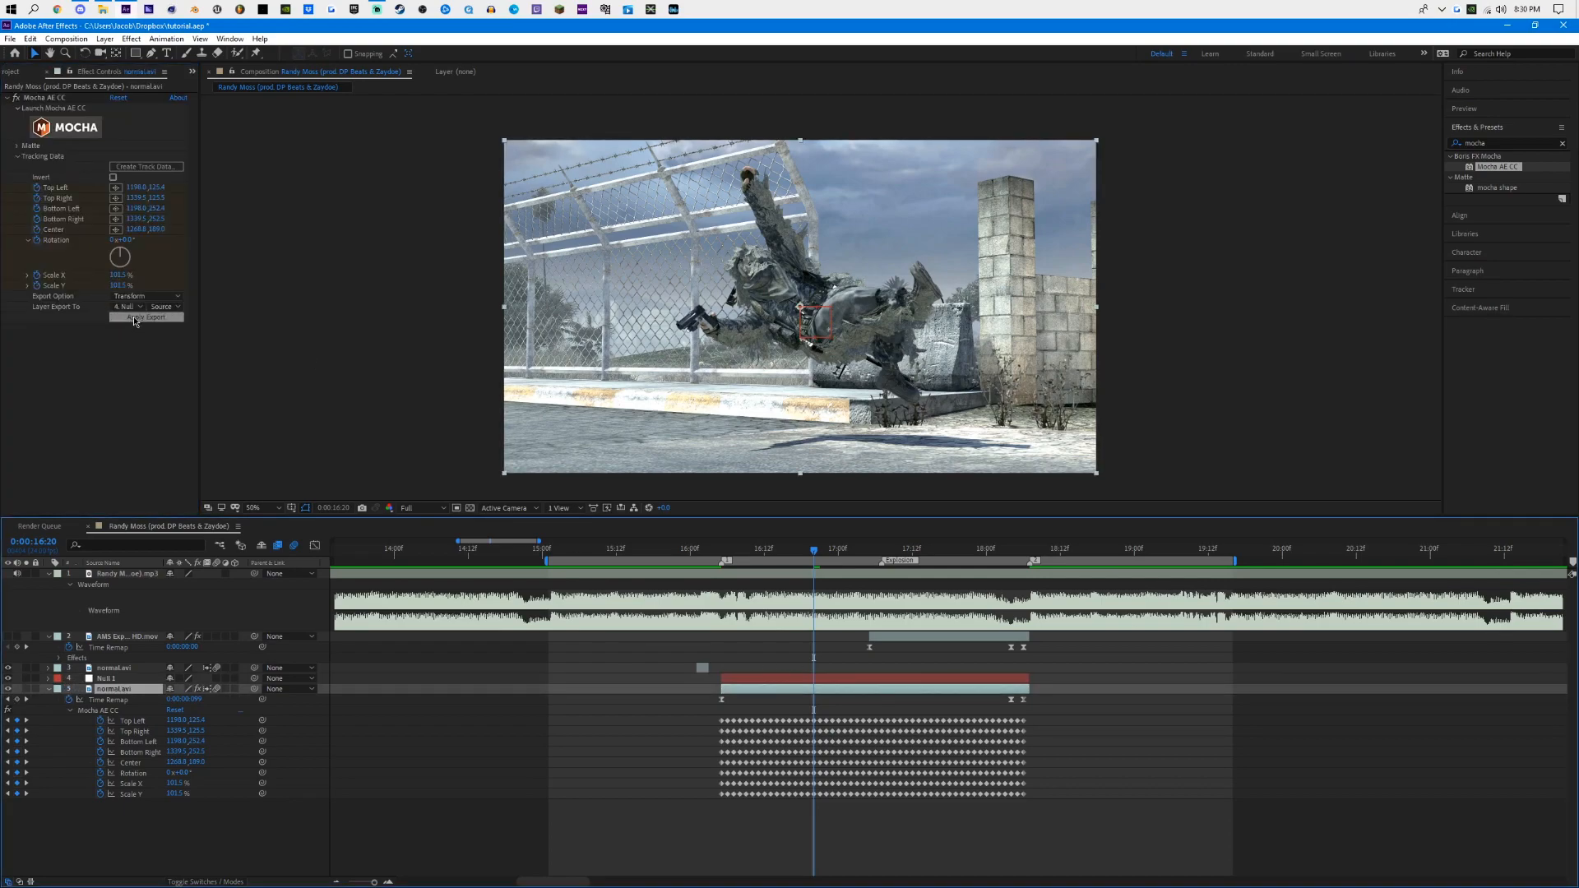
click(136, 319)
Step: Reveal the null's keyframed properties and inspect its Position, Scale and Rotation tracking keyframes
click(848, 679)
key(u)
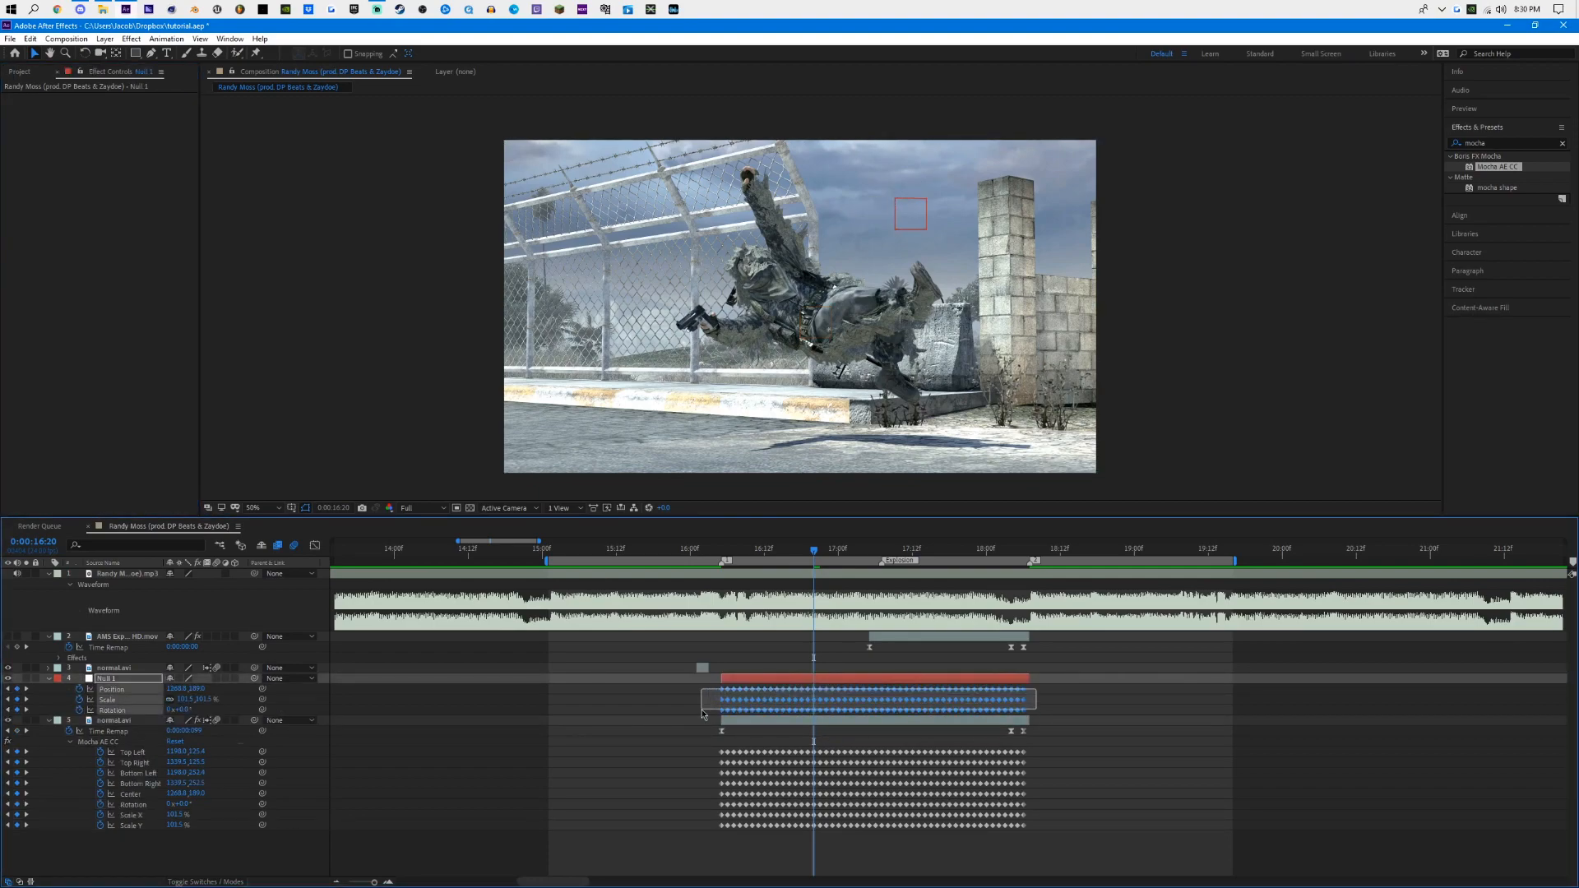
drag(712, 690, 1082, 716)
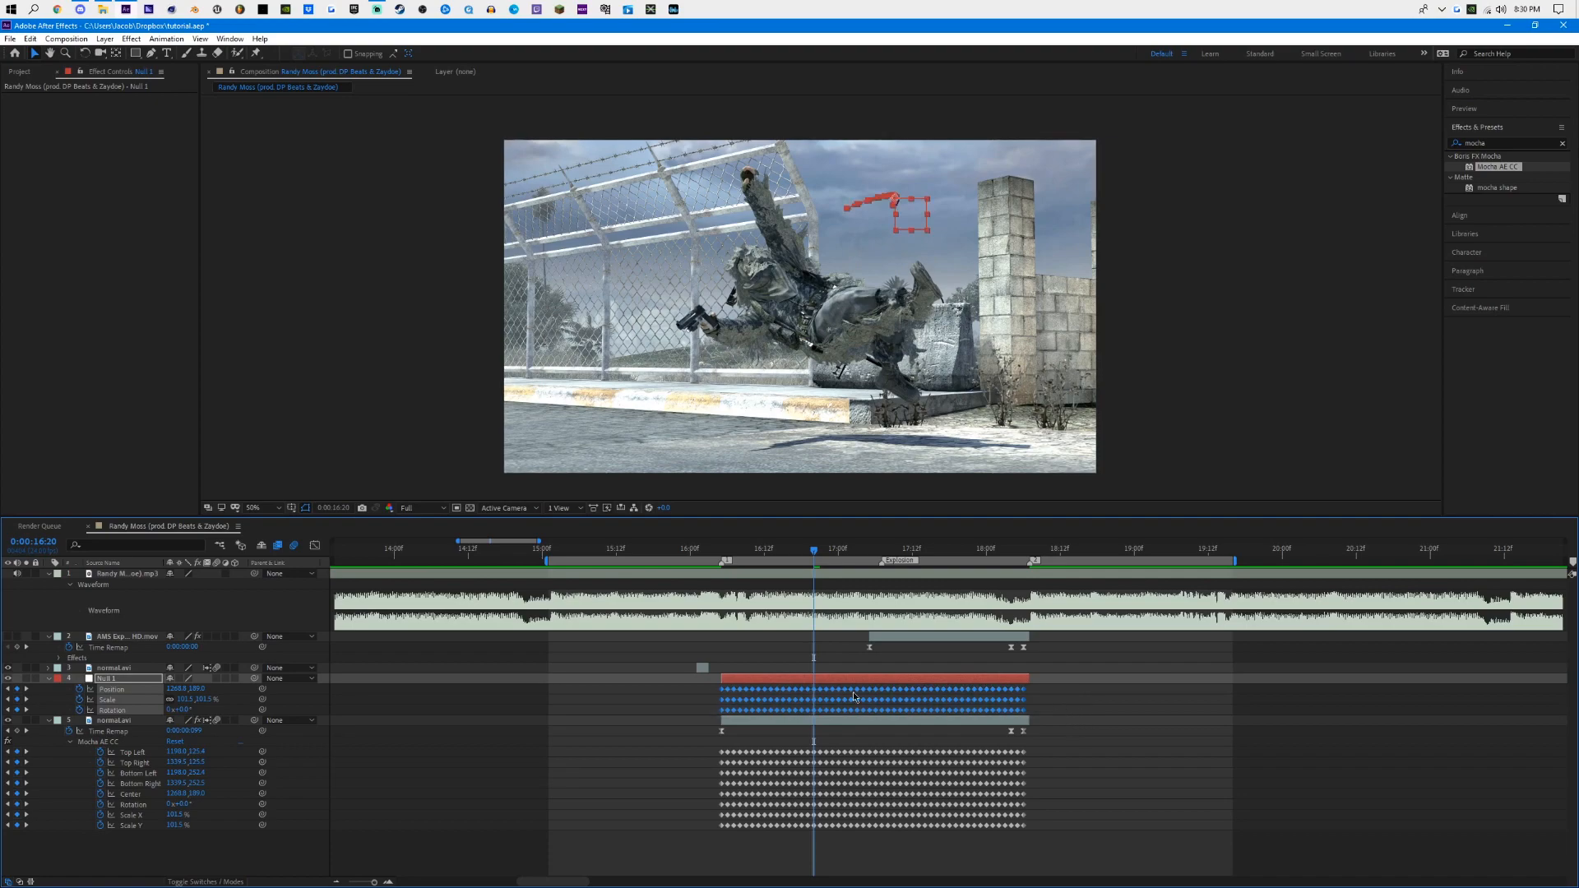
click(1002, 703)
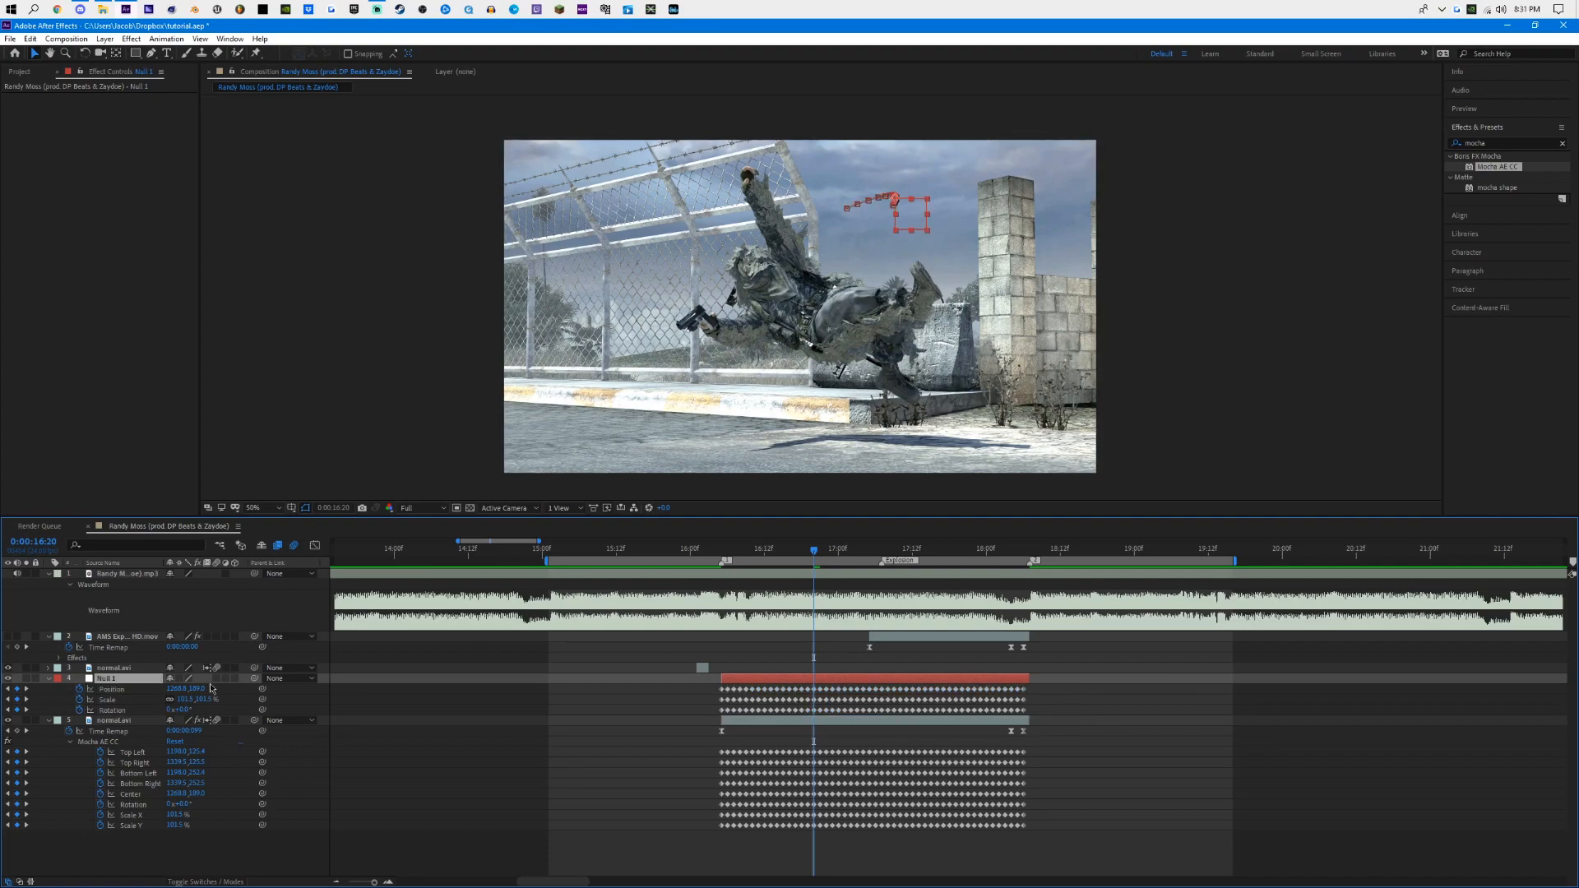
Step: Go to 0:00:17:18 and make the AMS Explosion HD.mov layer visible again
click(49, 669)
click(49, 669)
click(949, 550)
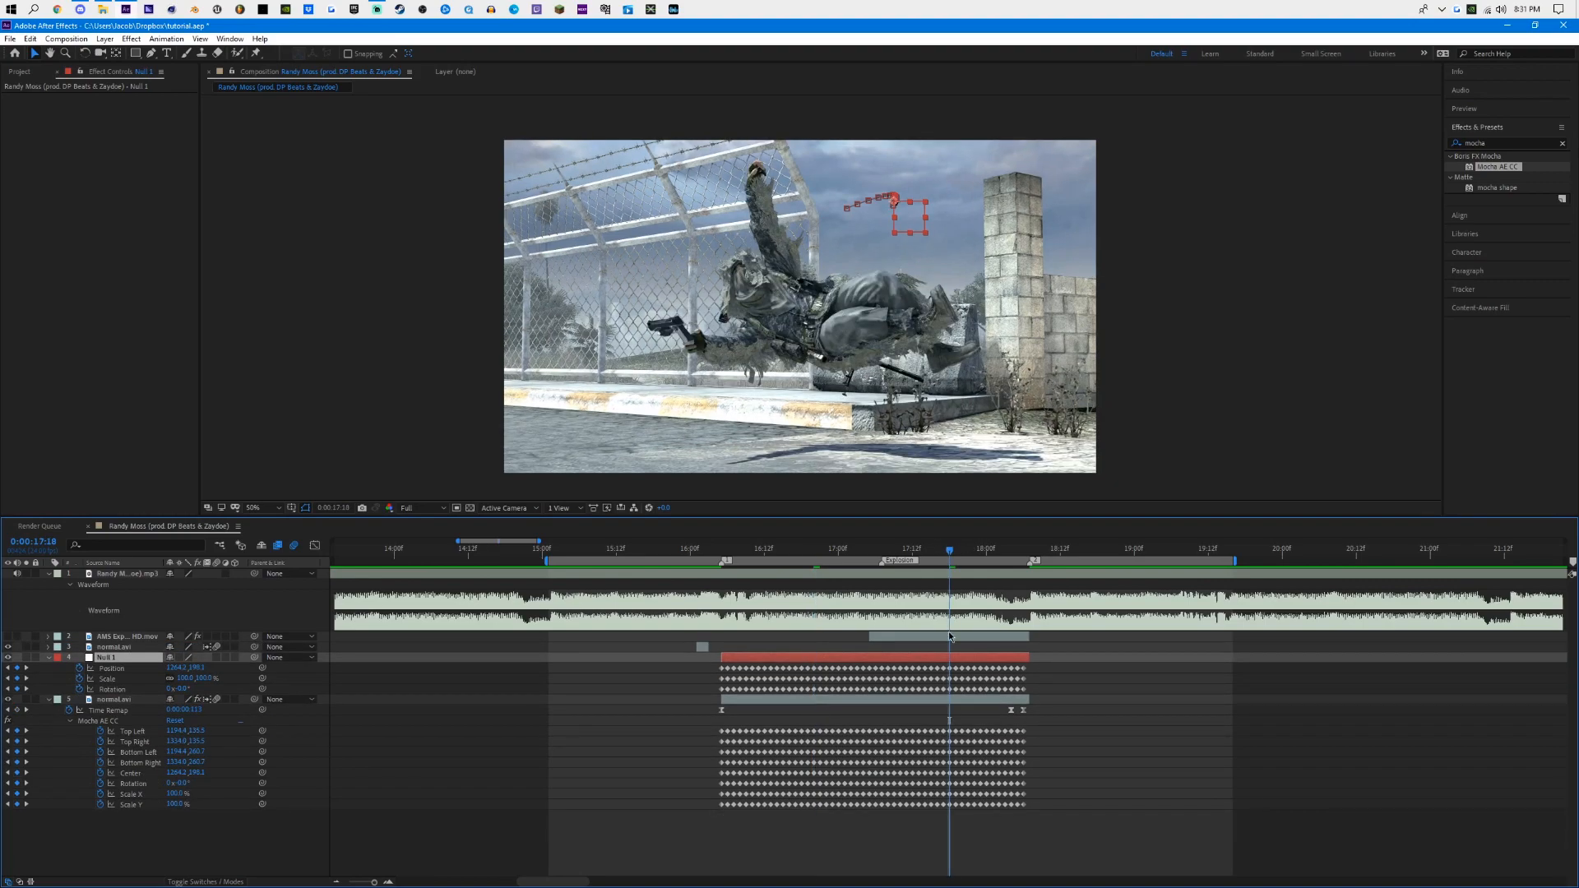
click(950, 637)
click(9, 636)
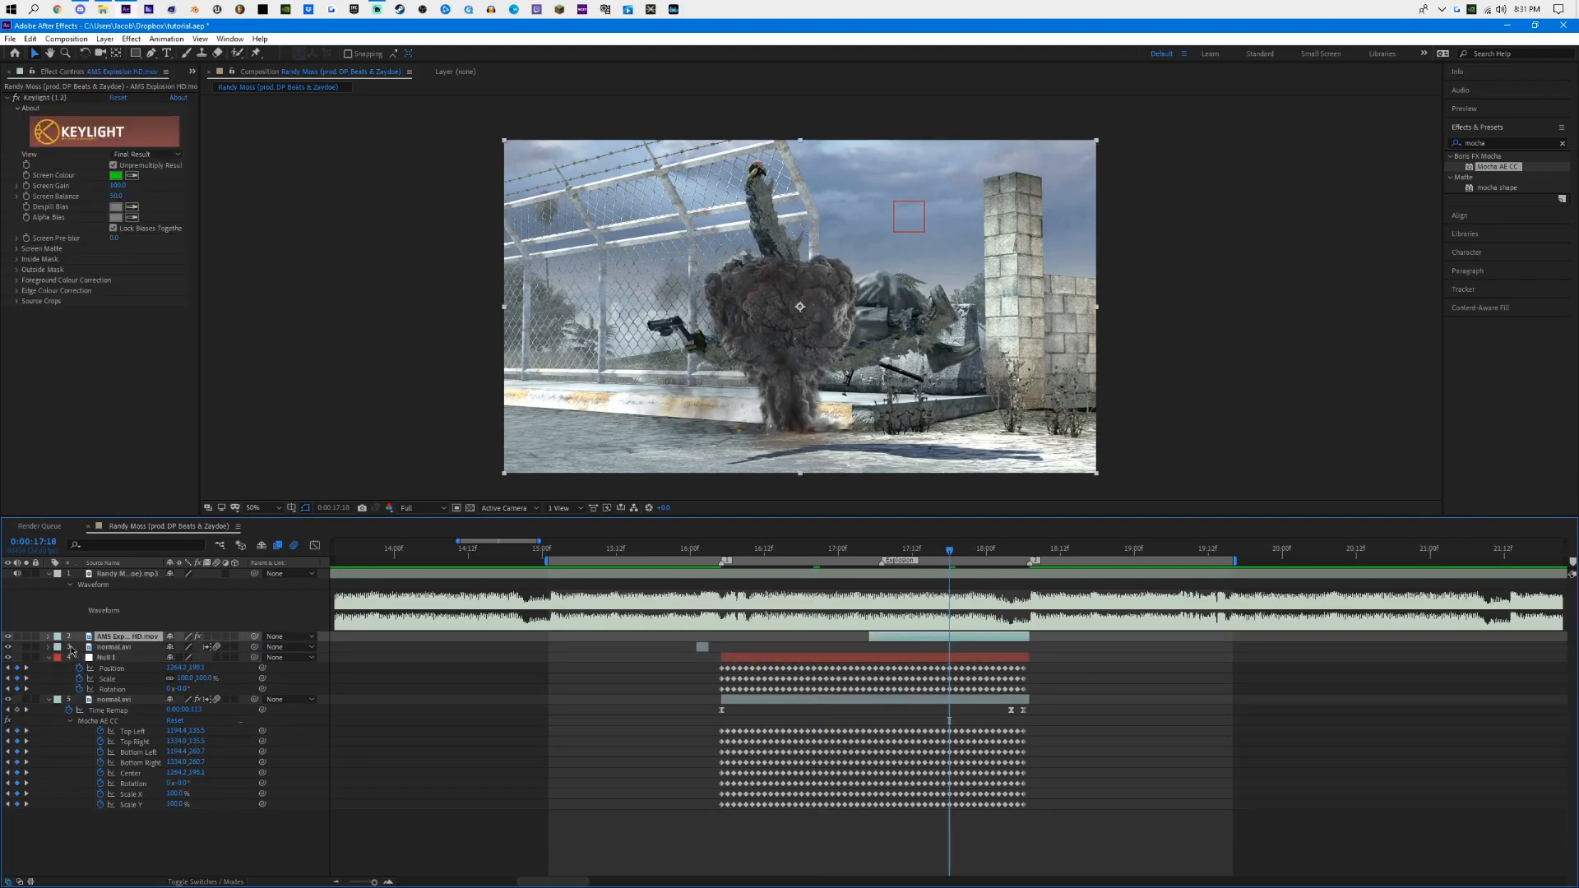
Step: Open the explosion layer's transform properties and link its Position to the null's Position with the pick whip
click(48, 637)
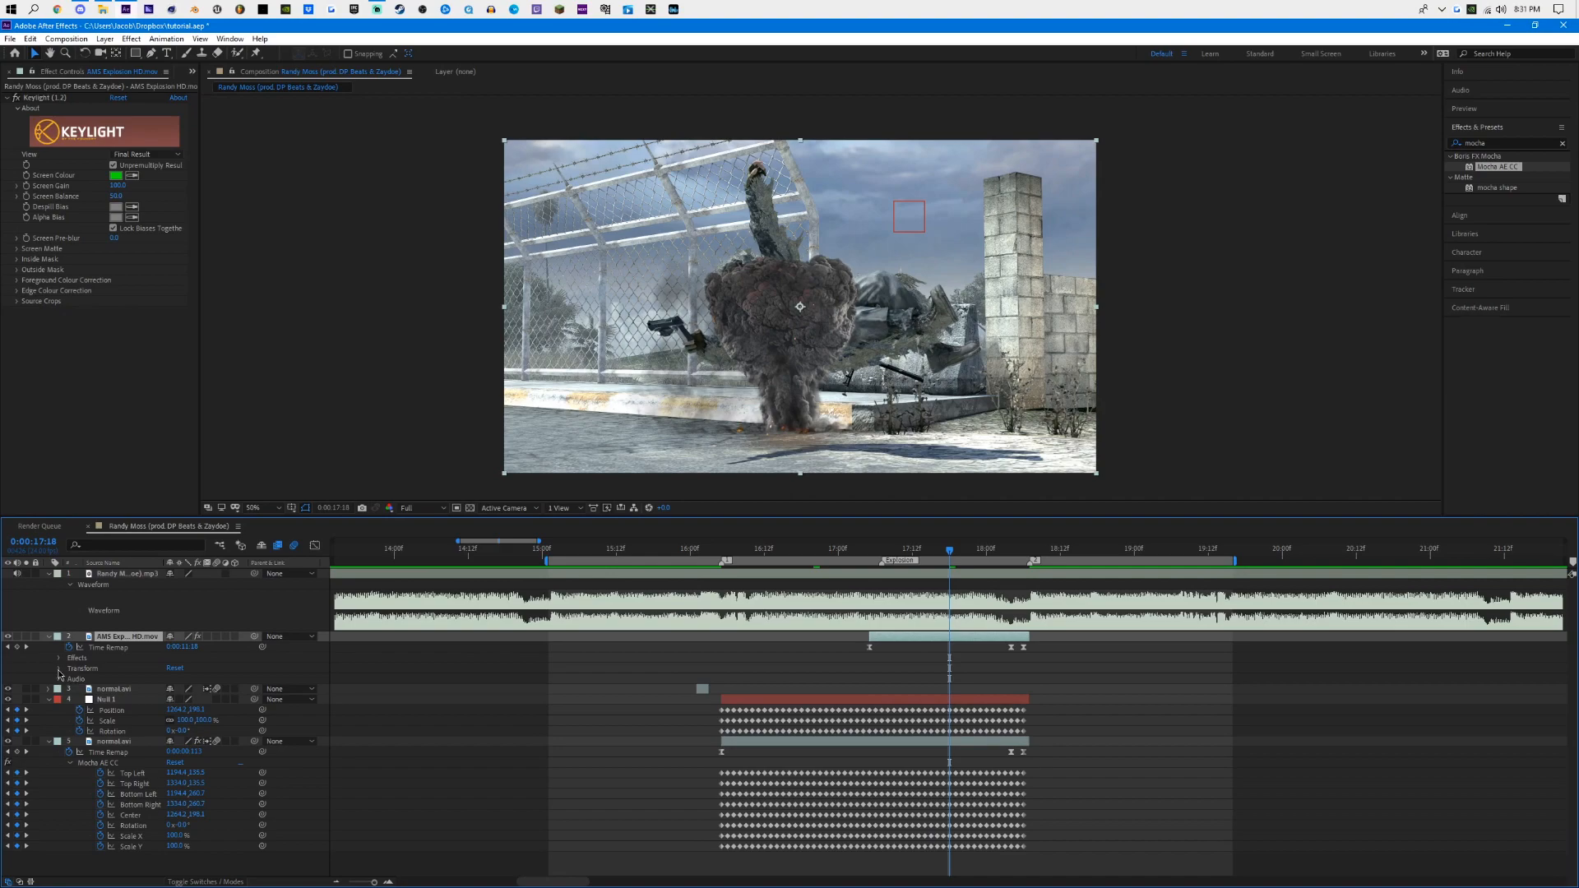
click(58, 668)
scroll(91, 691, down, 1)
click(108, 663)
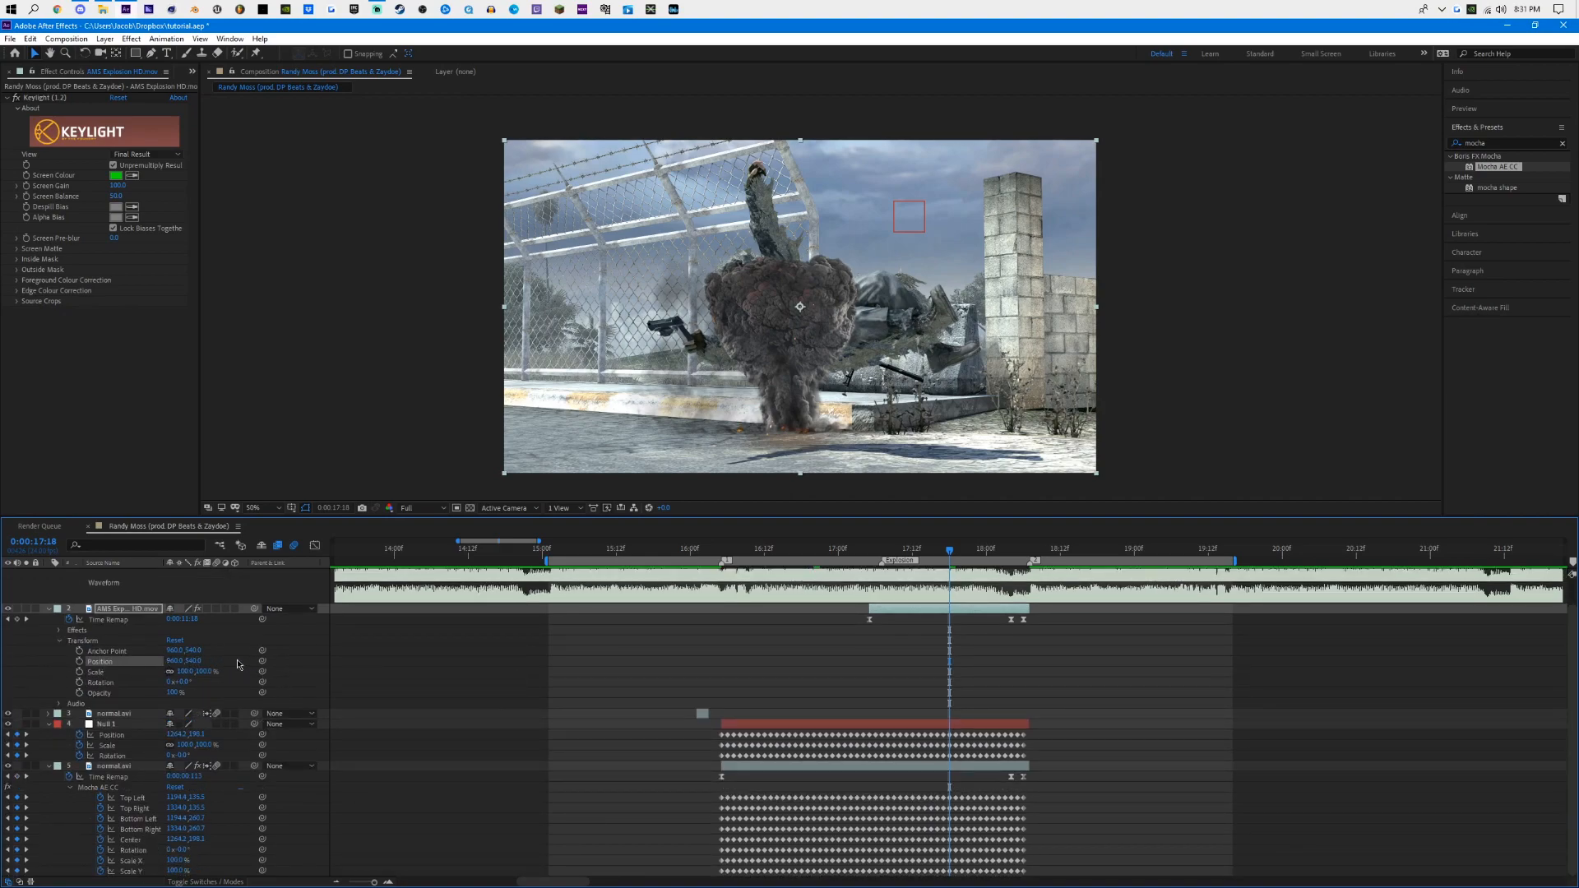
drag(262, 663, 118, 740)
Step: Scrub between the clip's start and 0:00:17:18 to check how the explosion follows the null
drag(929, 555, 739, 562)
drag(887, 608, 727, 610)
drag(736, 557, 950, 555)
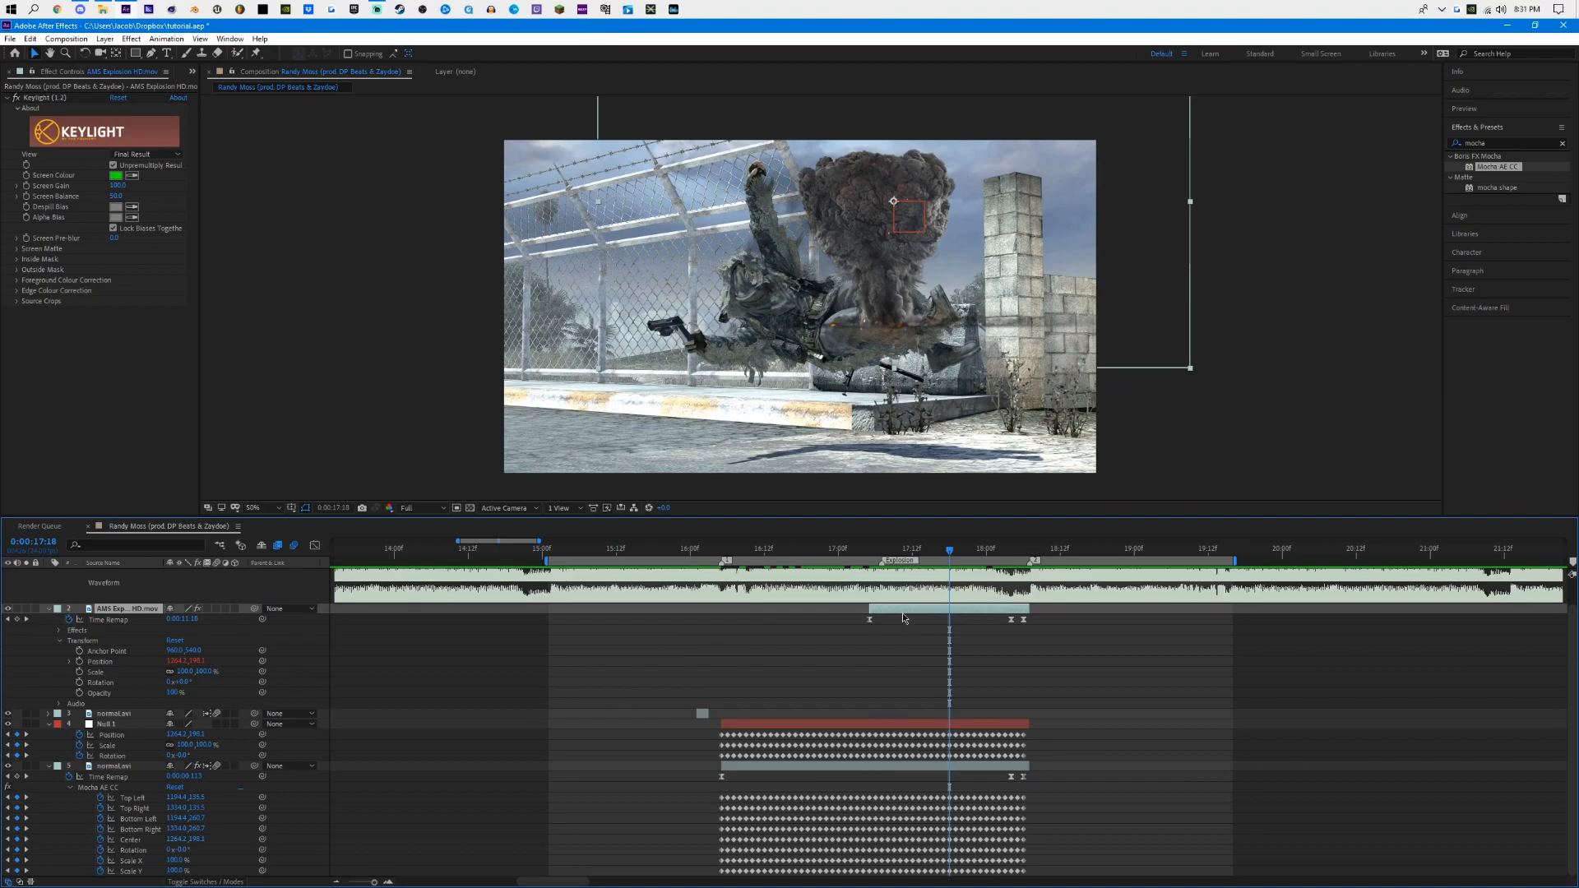
Step: Shift the explosion's anchor point to about 1491, 372 to place it by the fence and set its rotation to 1°
drag(175, 651, 516, 663)
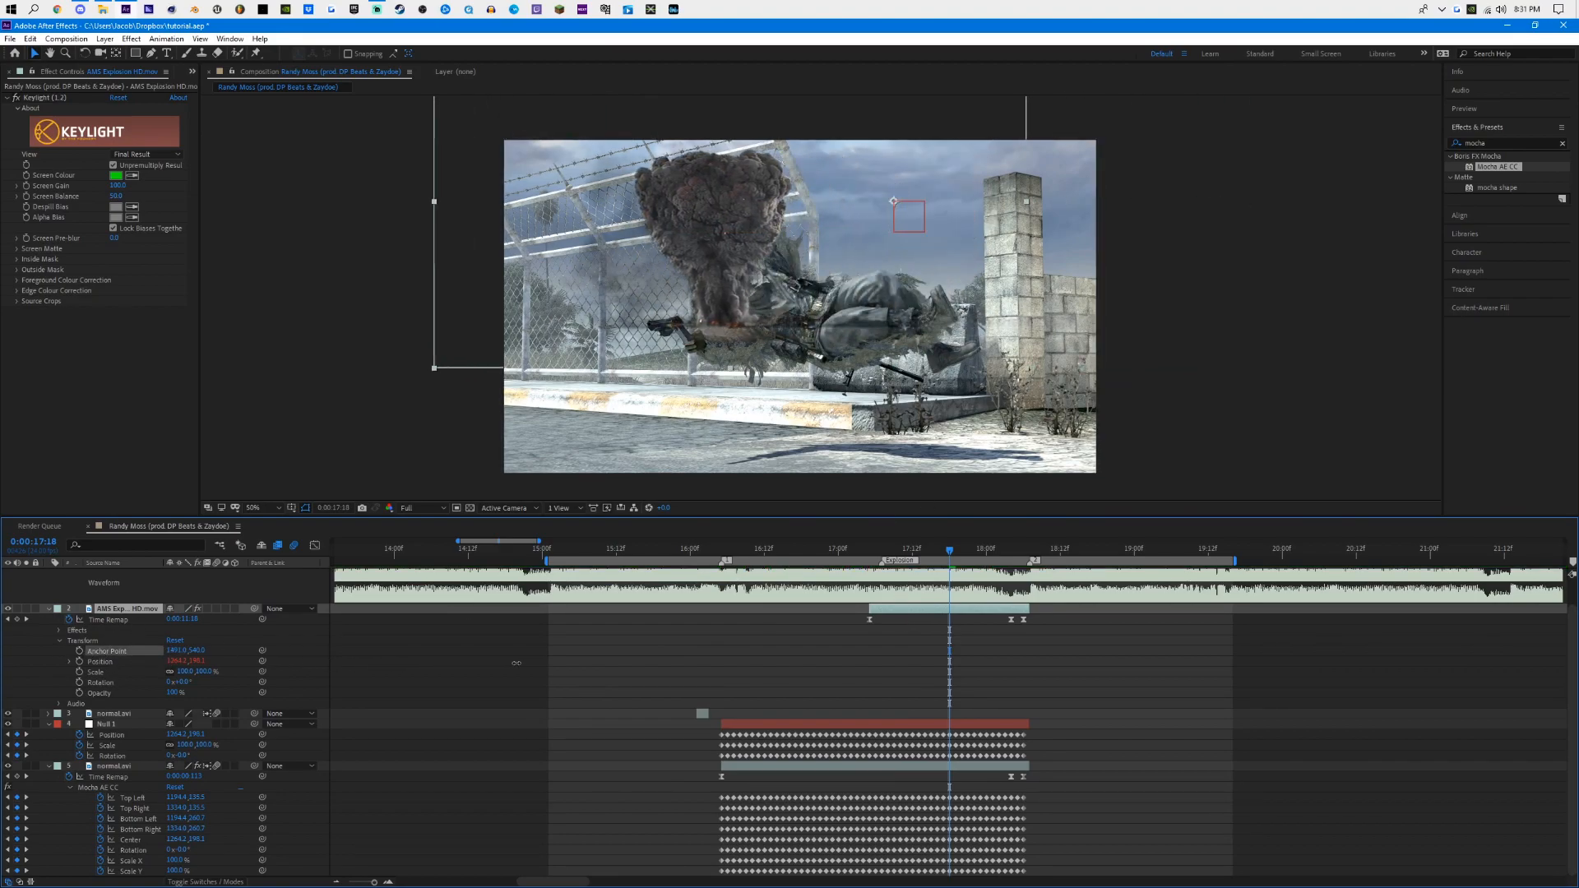
drag(195, 650, 54, 689)
click(185, 683)
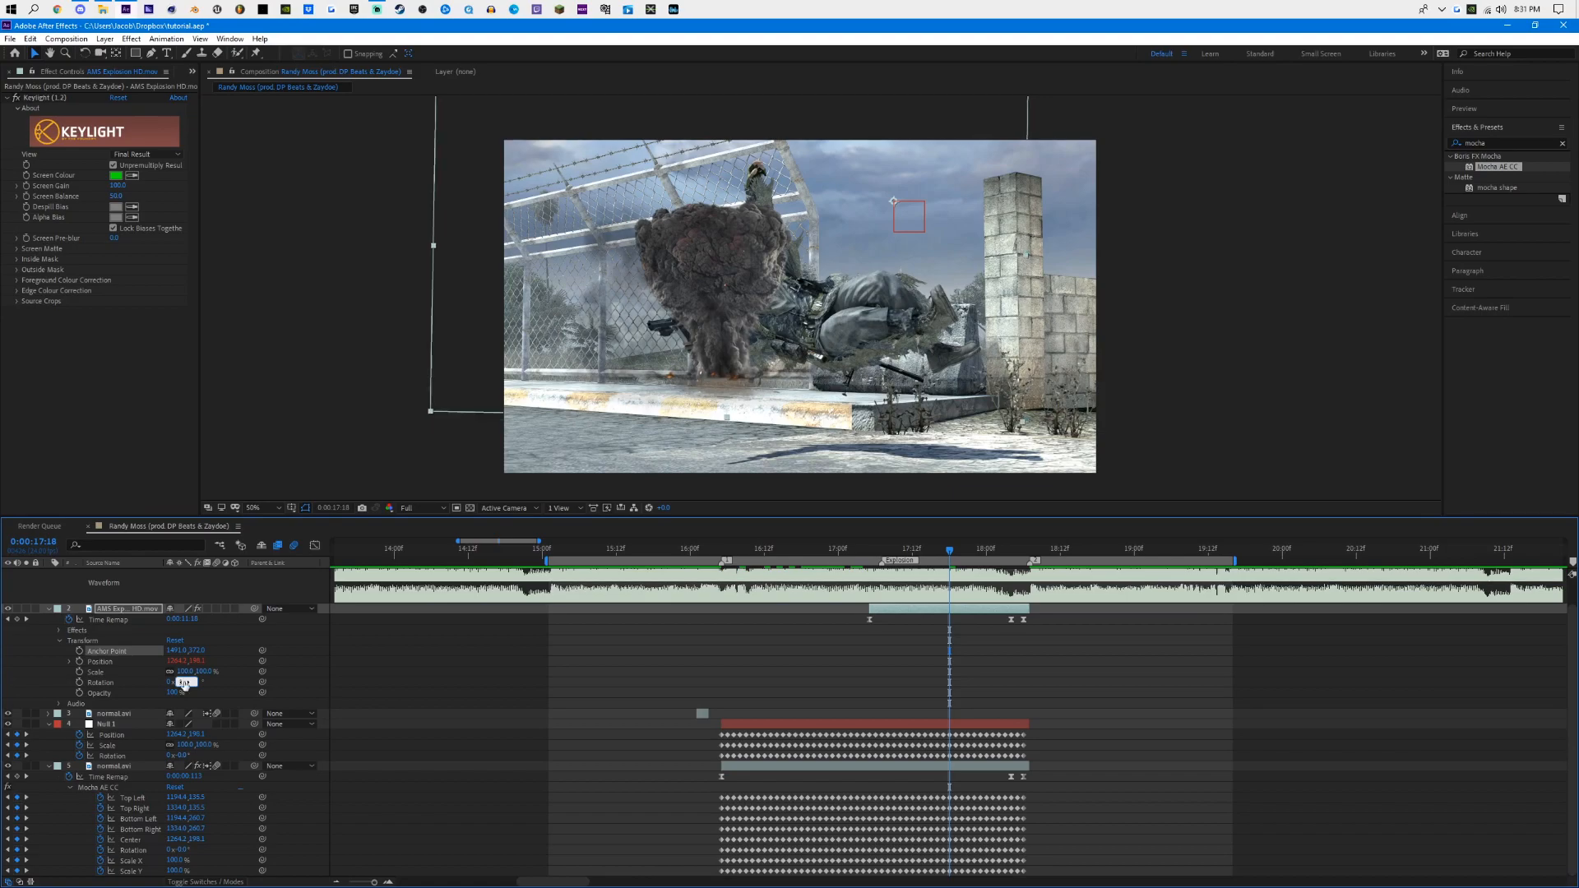
text(1)
key(Return)
scroll(626, 372, up, 2)
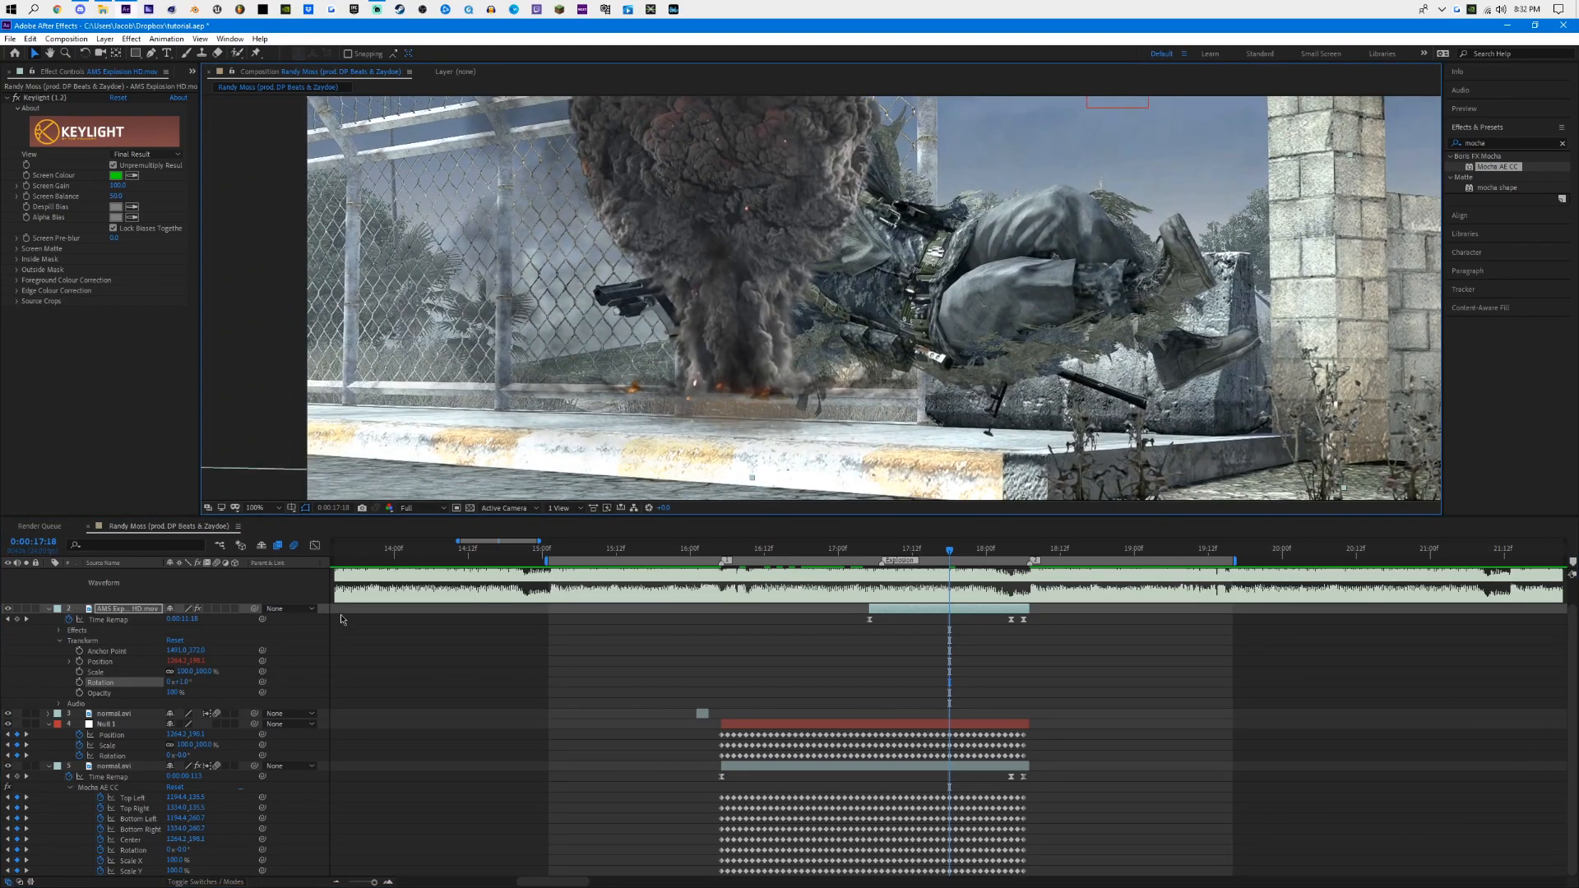
Step: Set the explosion layer's anchor point Y to about 464 and enlarge its scale to about 124%
drag(197, 650, 281, 637)
scroll(852, 284, down, 2)
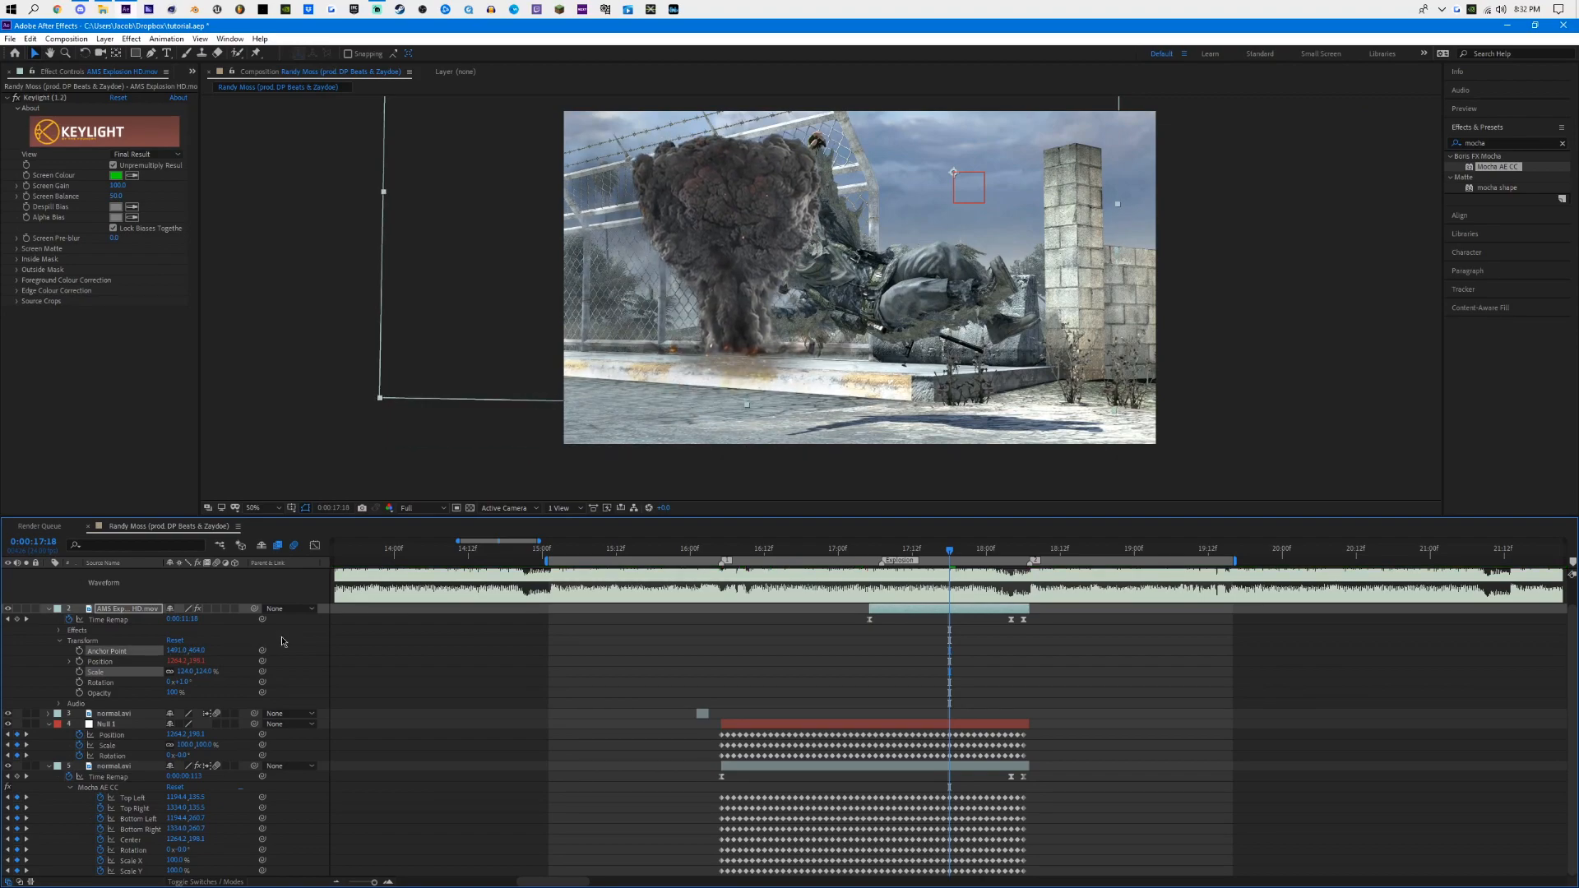
drag(930, 554, 676, 556)
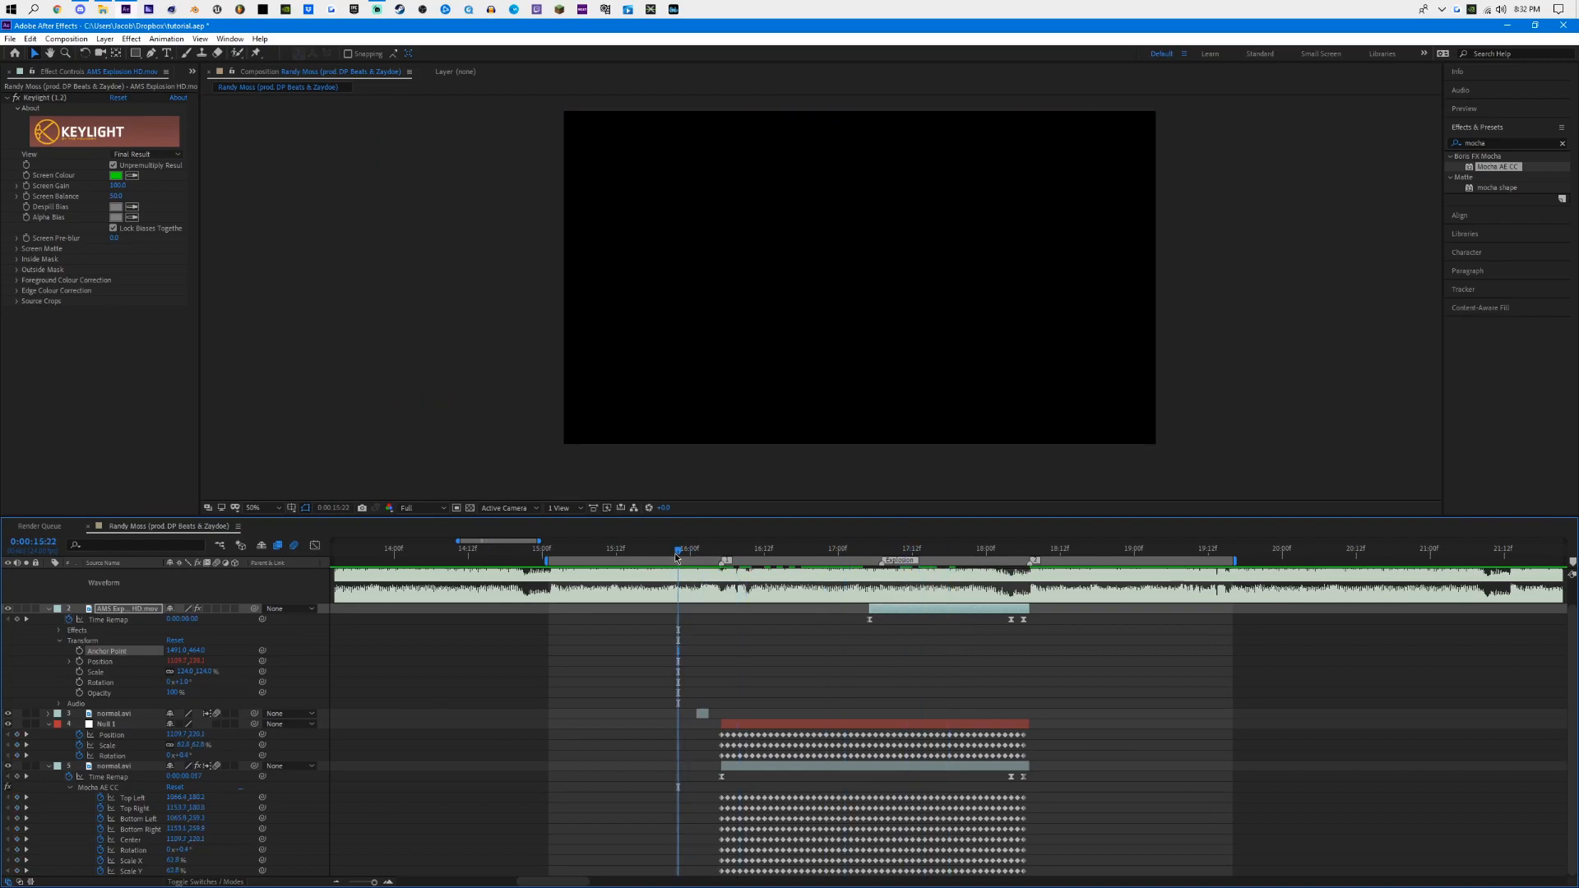
Step: Play the composition from 0:00:15:22 and scrub to 0:00:17:22 to check the explosion's placement by the fence
key(space)
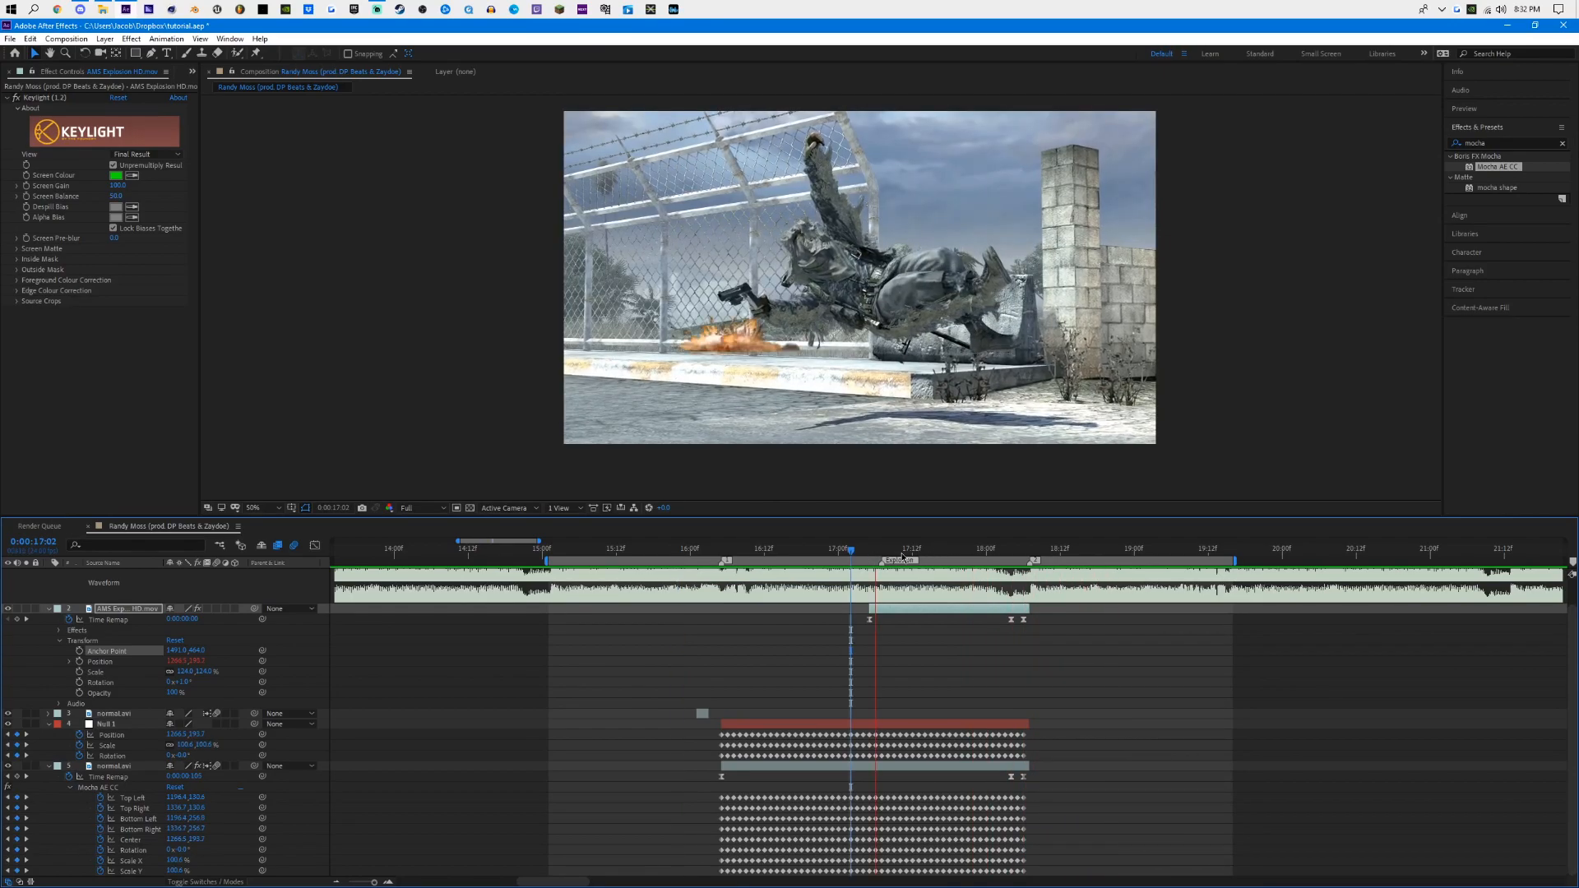
drag(872, 553, 968, 553)
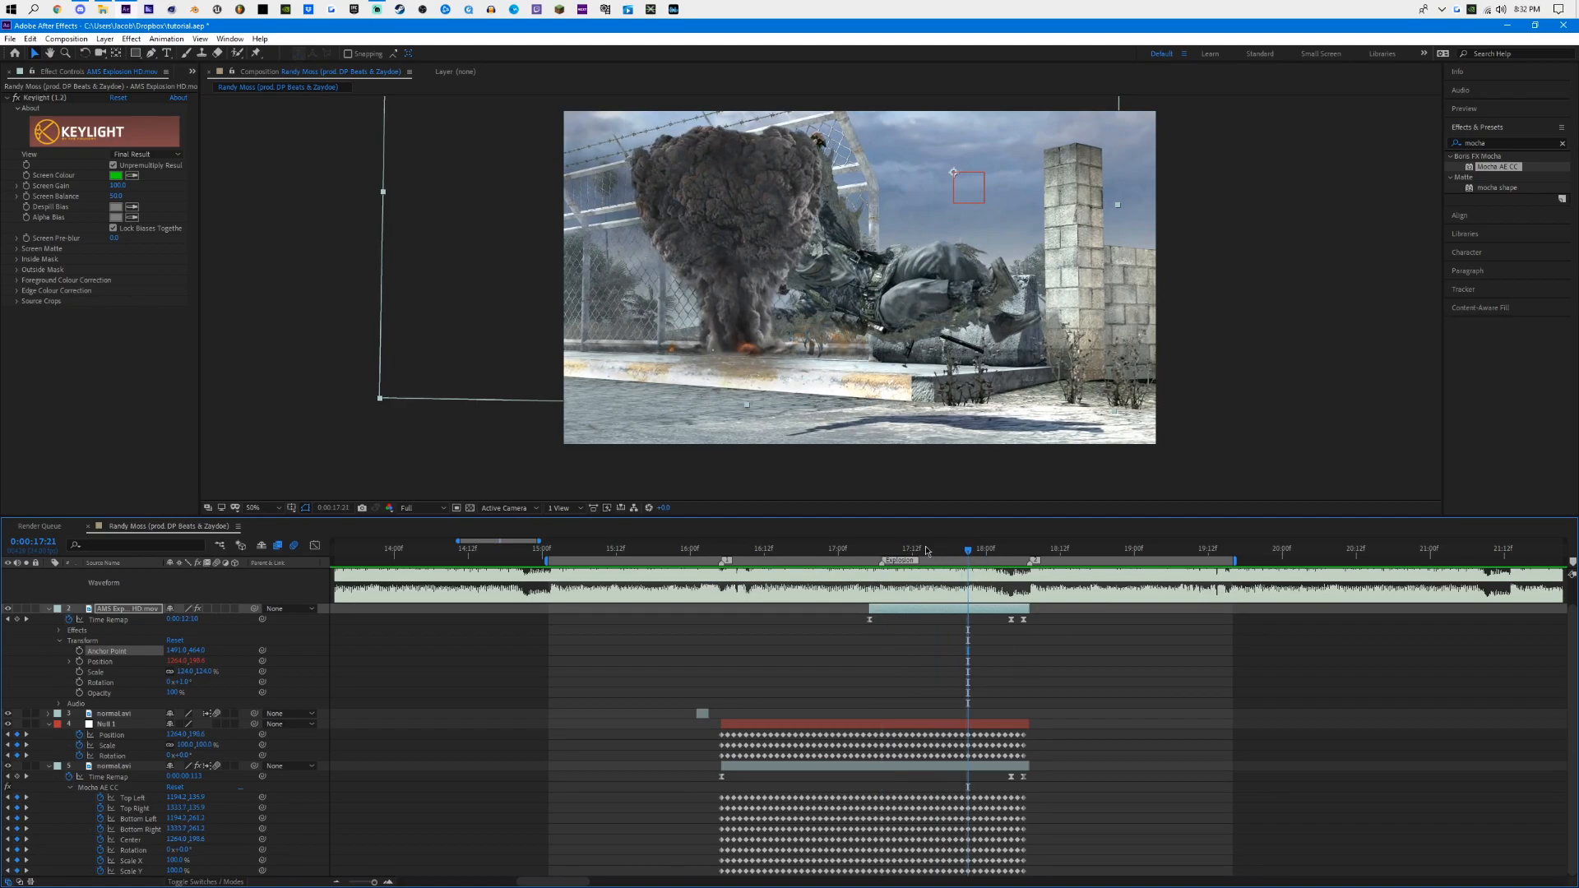
drag(924, 552, 973, 557)
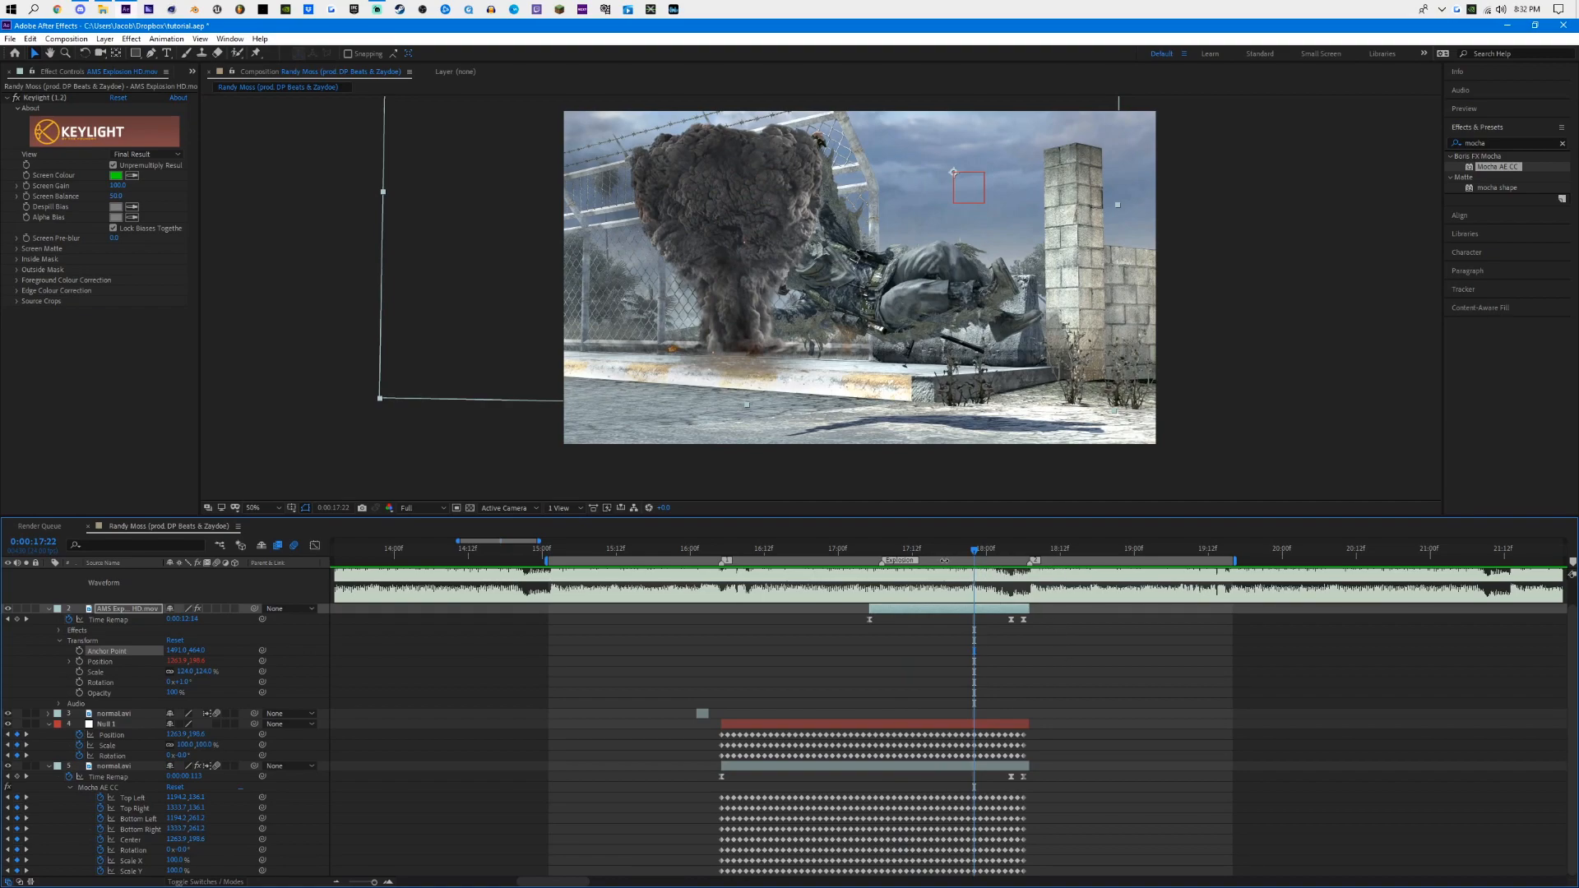
Step: Hide the Null 1 layer and scrub around 0:00:17:18 to check the explosion without the null's outline
click(800, 725)
click(8, 725)
click(913, 551)
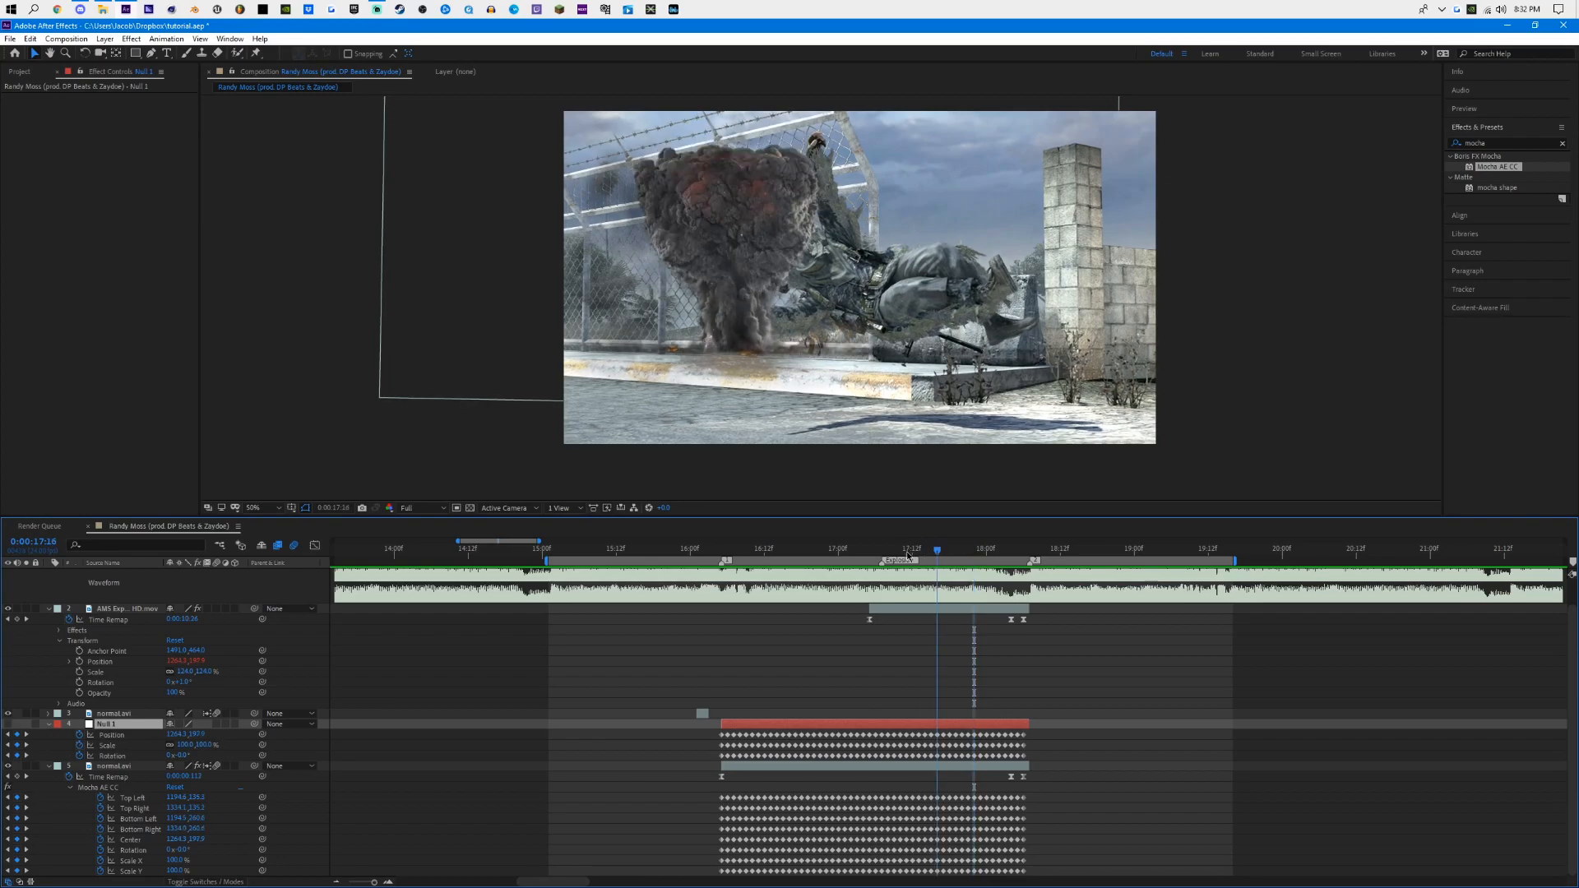
mouse_move(922, 556)
mouse_down()
mouse_move(972, 551)
mouse_move(727, 551)
mouse_move(975, 551)
mouse_move(943, 553)
mouse_up()
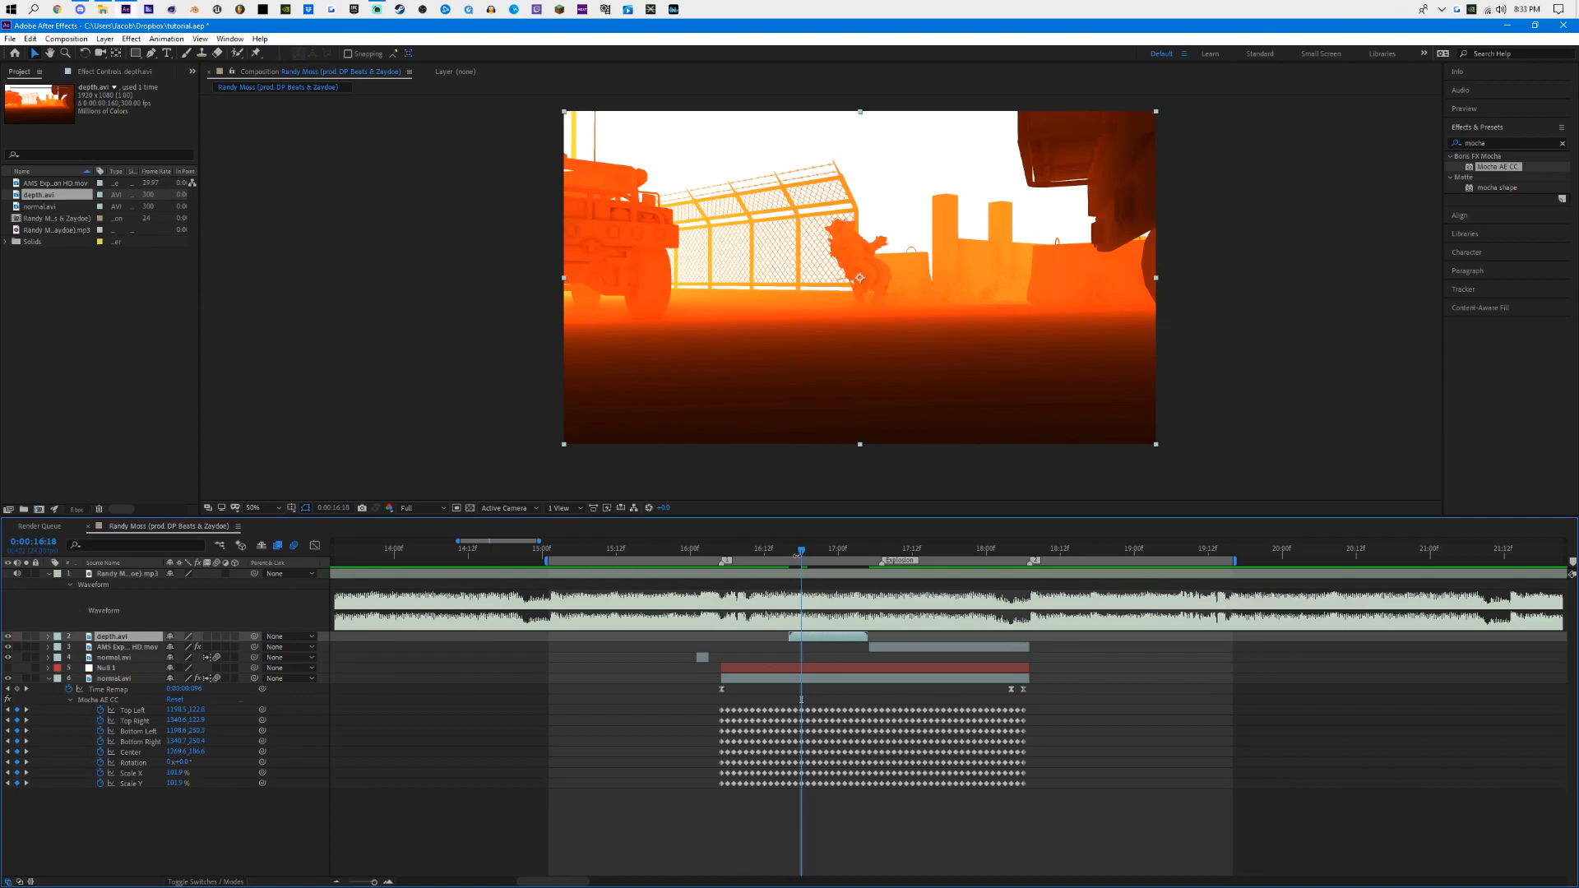
Step: Copy the Time Remap keyframes of the main normal.avi layer onto the depth.avi layer
drag(701, 689, 1033, 694)
click(809, 639)
key(ctrl+v)
key(u)
key(ctrl+v)
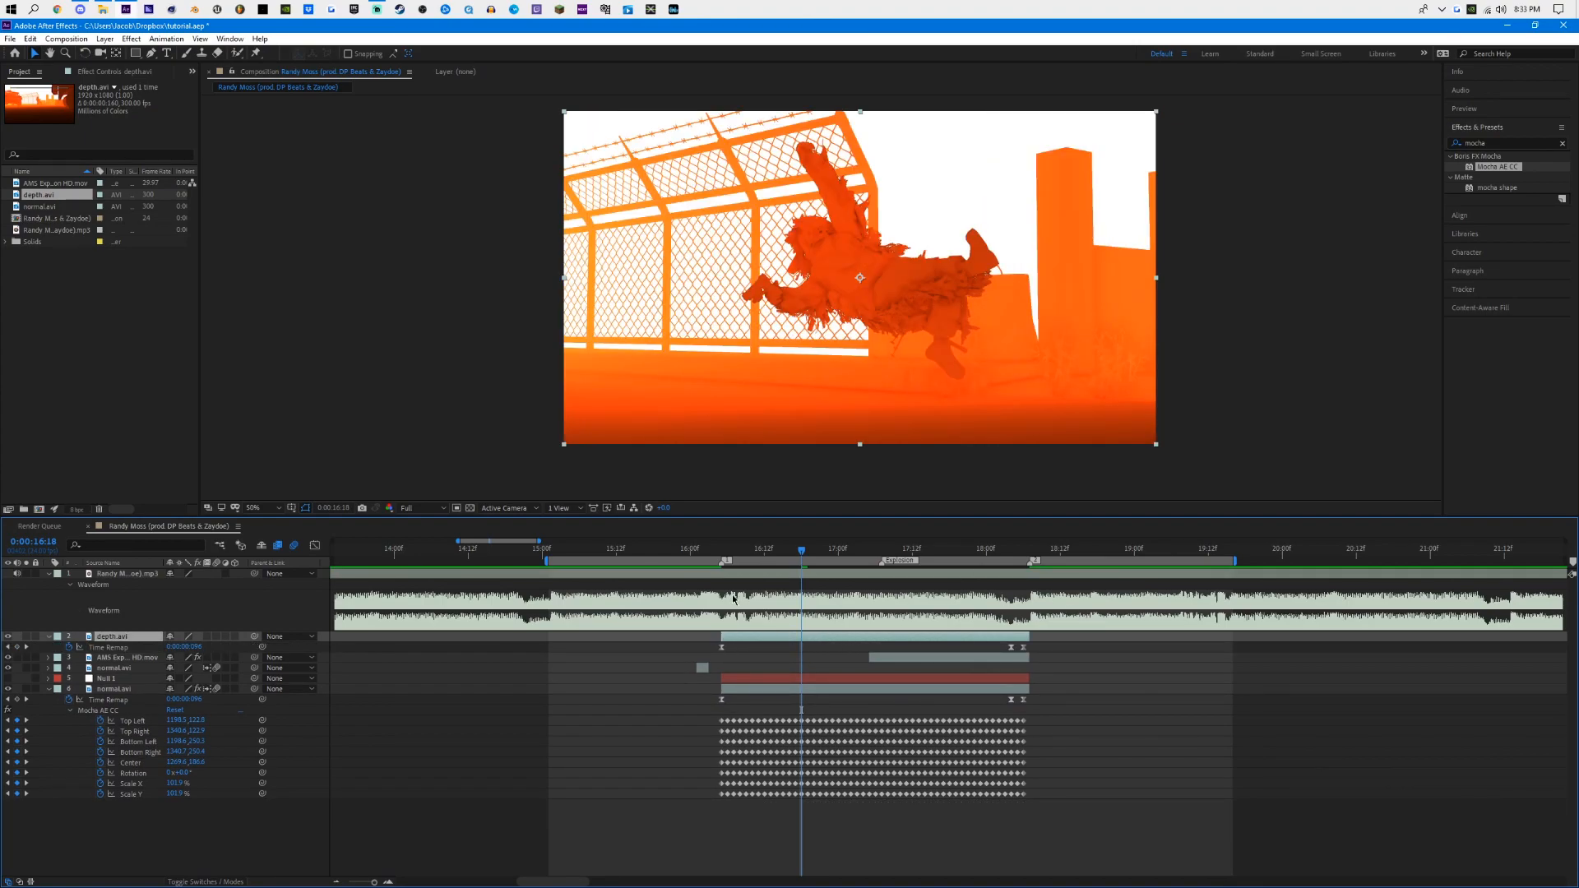
Step: Enable frame blending and motion blur on depth.avi and place the layer directly above the main normal.avi layer
double_click(207, 637)
click(216, 637)
drag(713, 552, 683, 554)
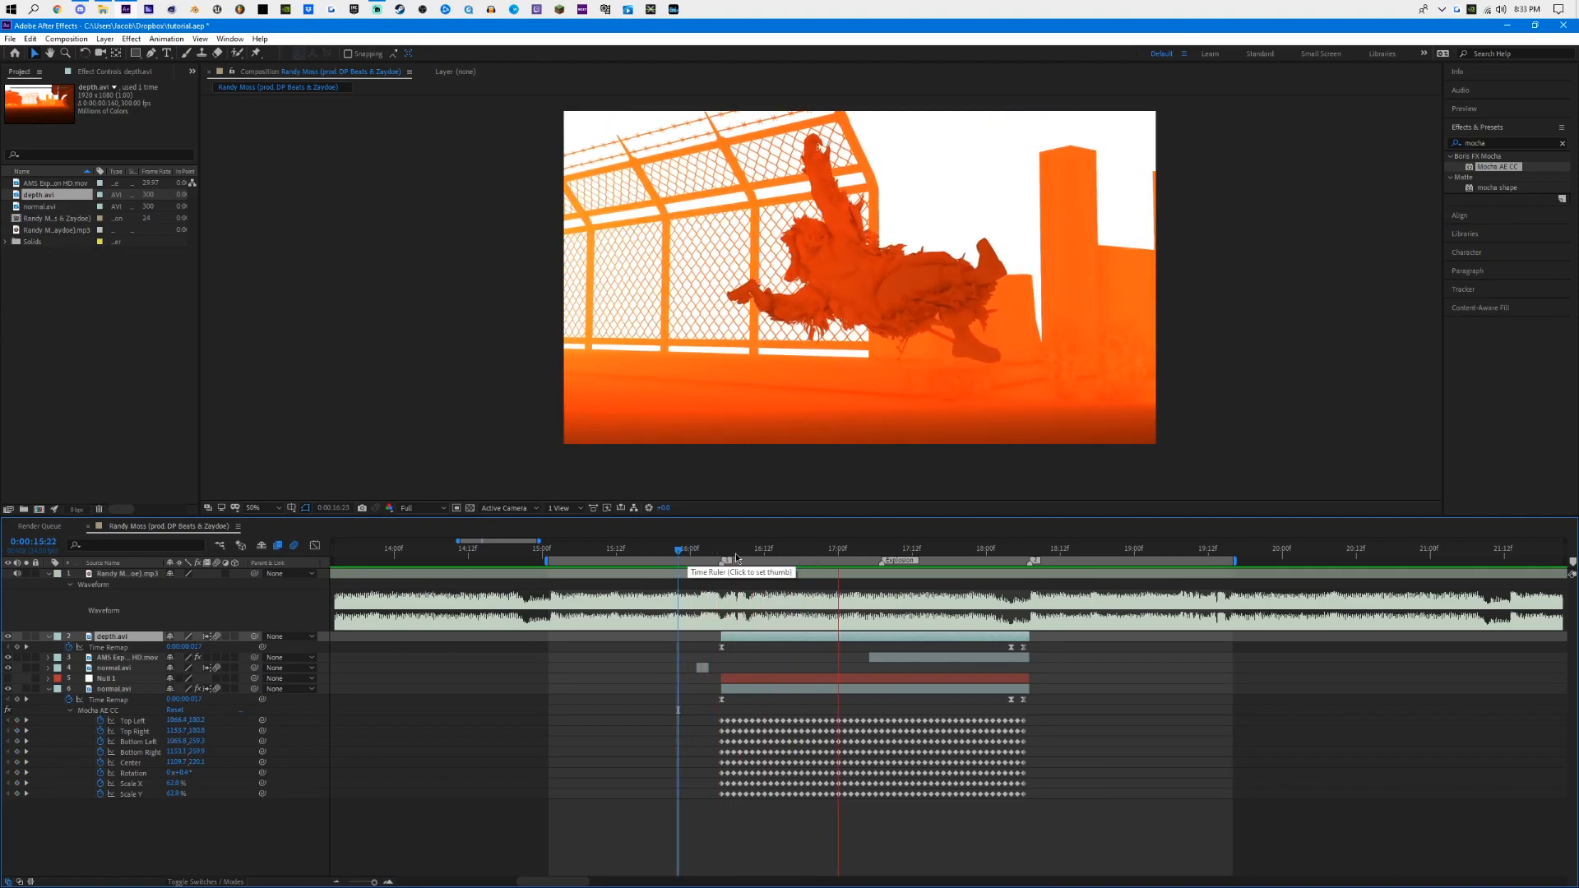
click(813, 550)
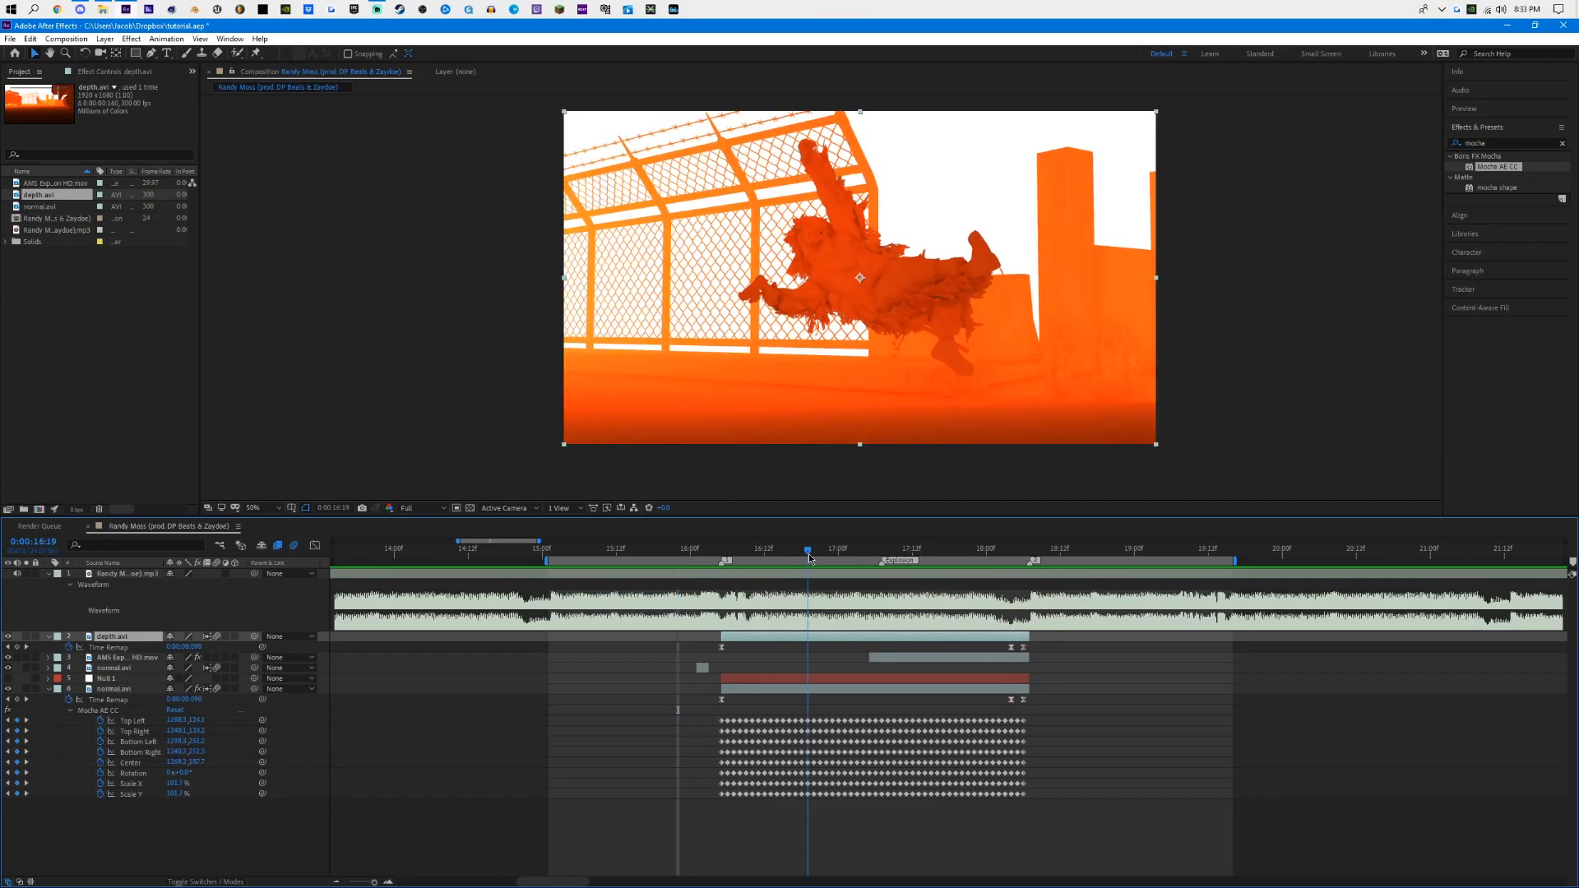
drag(115, 637, 127, 671)
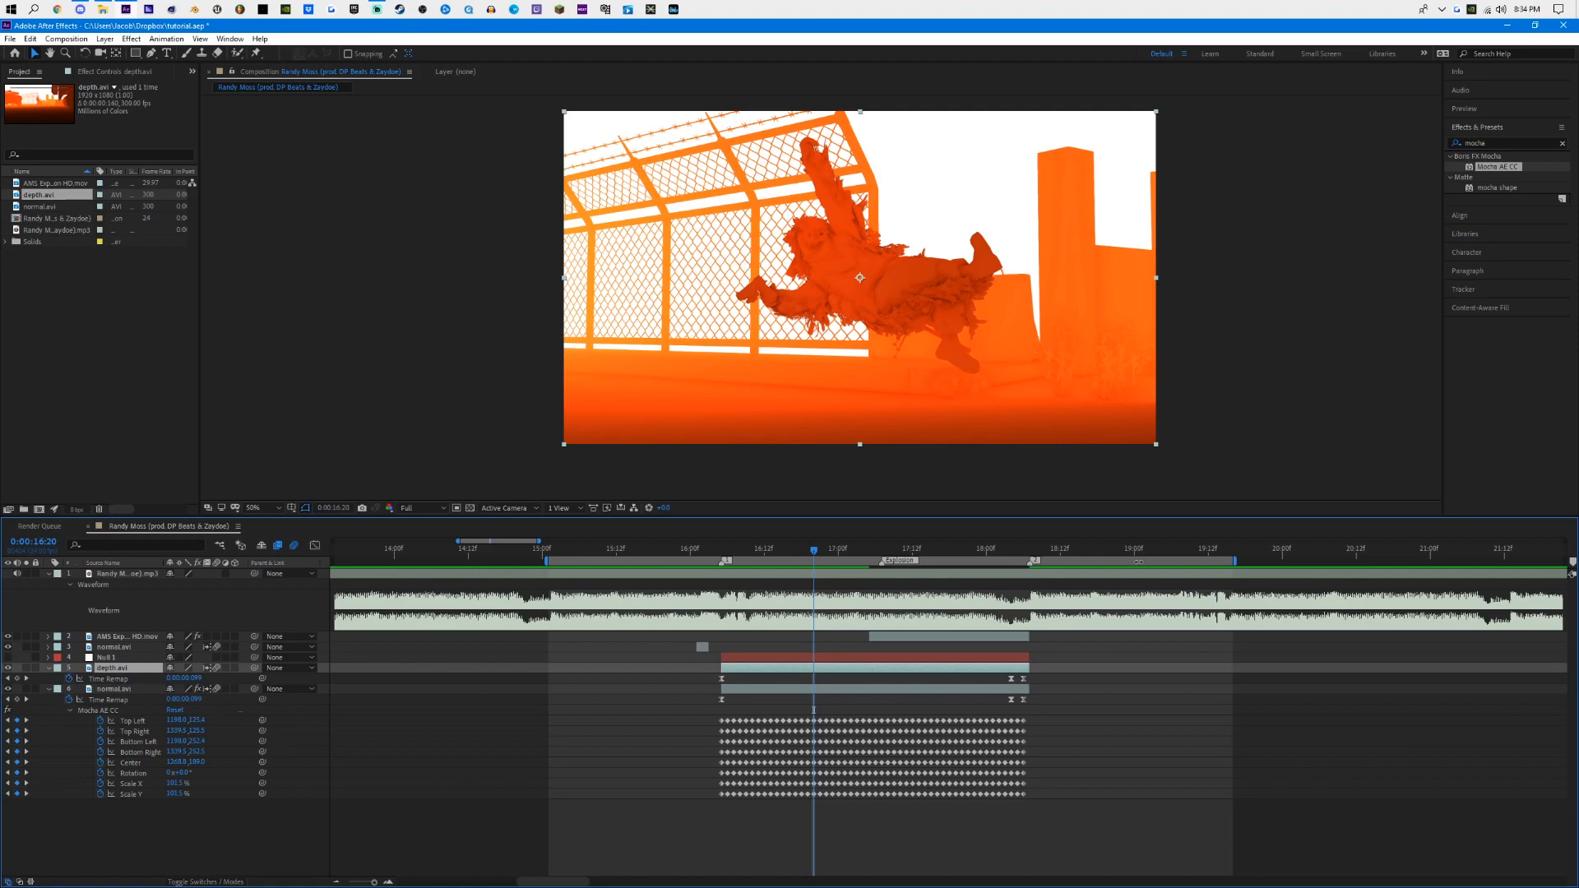
Step: Find the Black & White effect and apply it to the depth.avi layer
click(1453, 144)
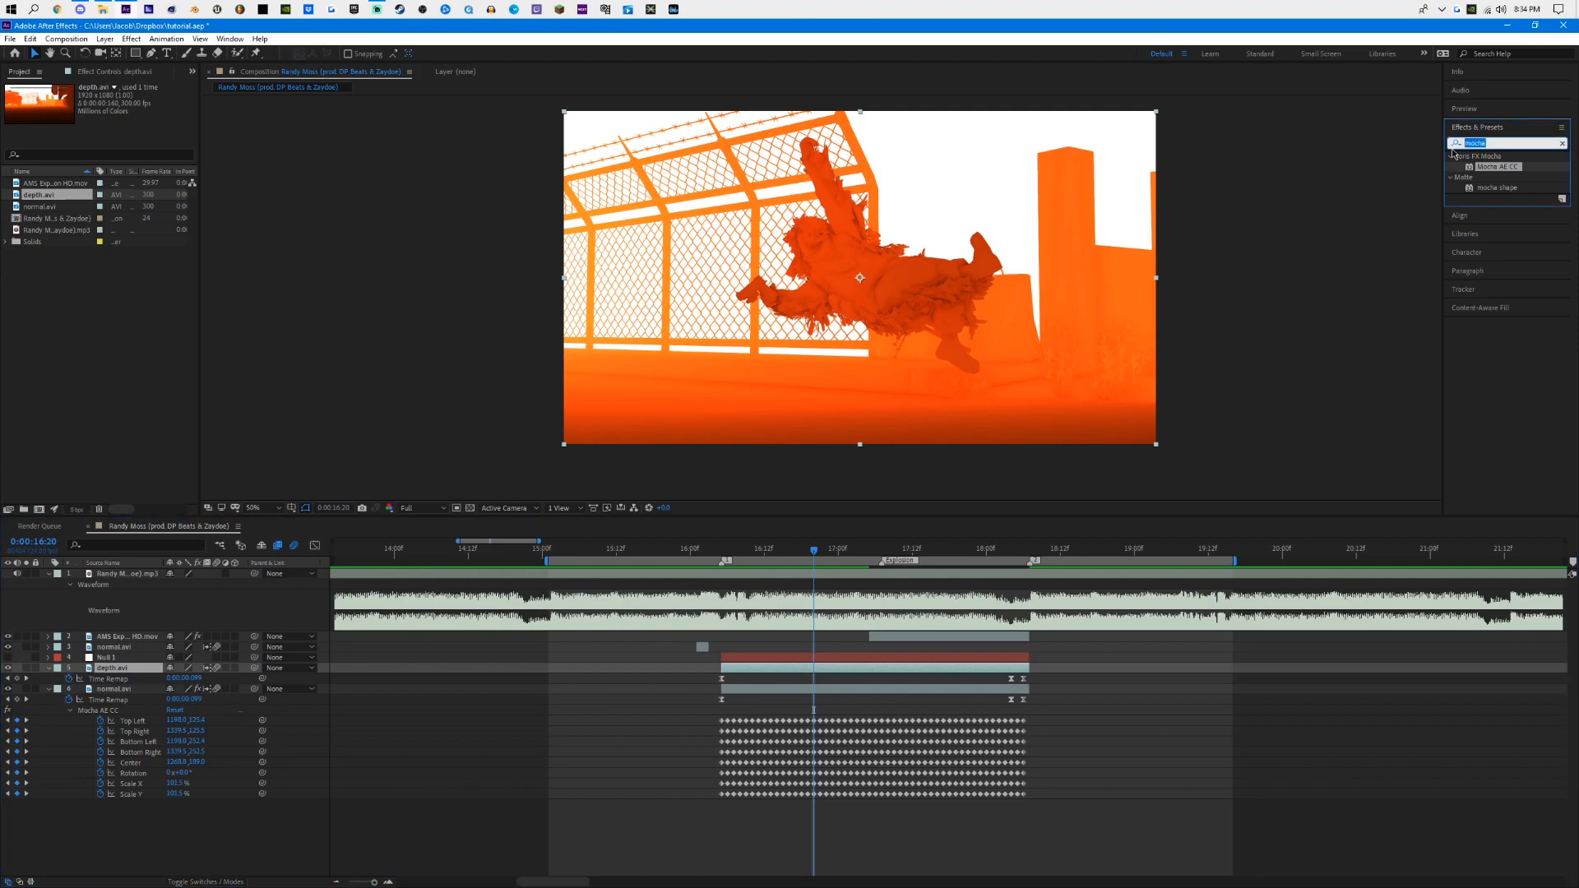
key(BackSpace)
click(1453, 148)
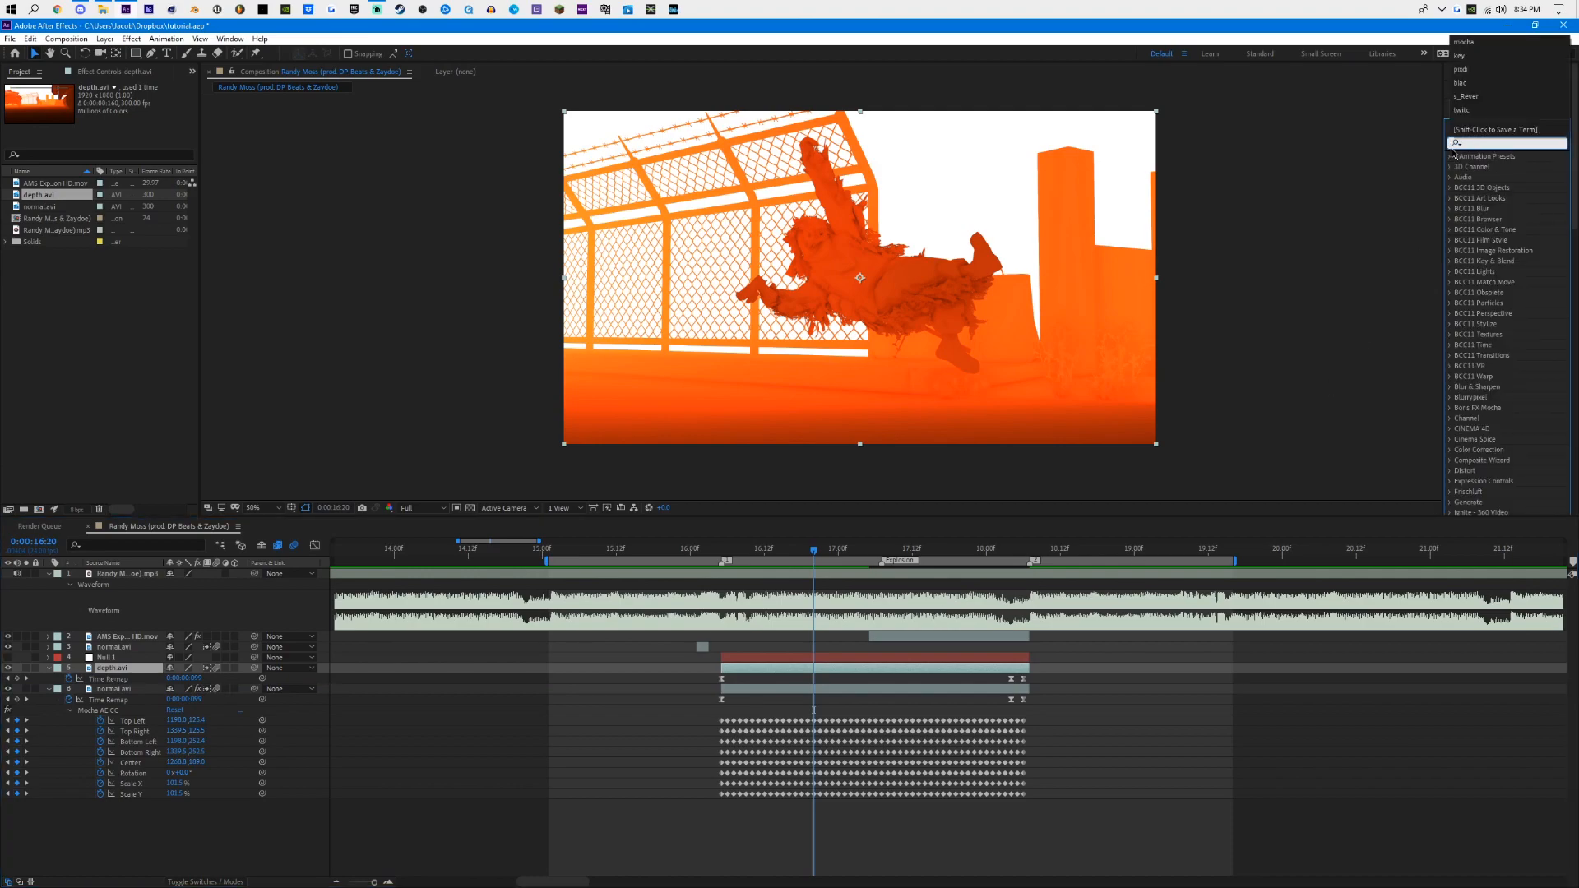
text(black)
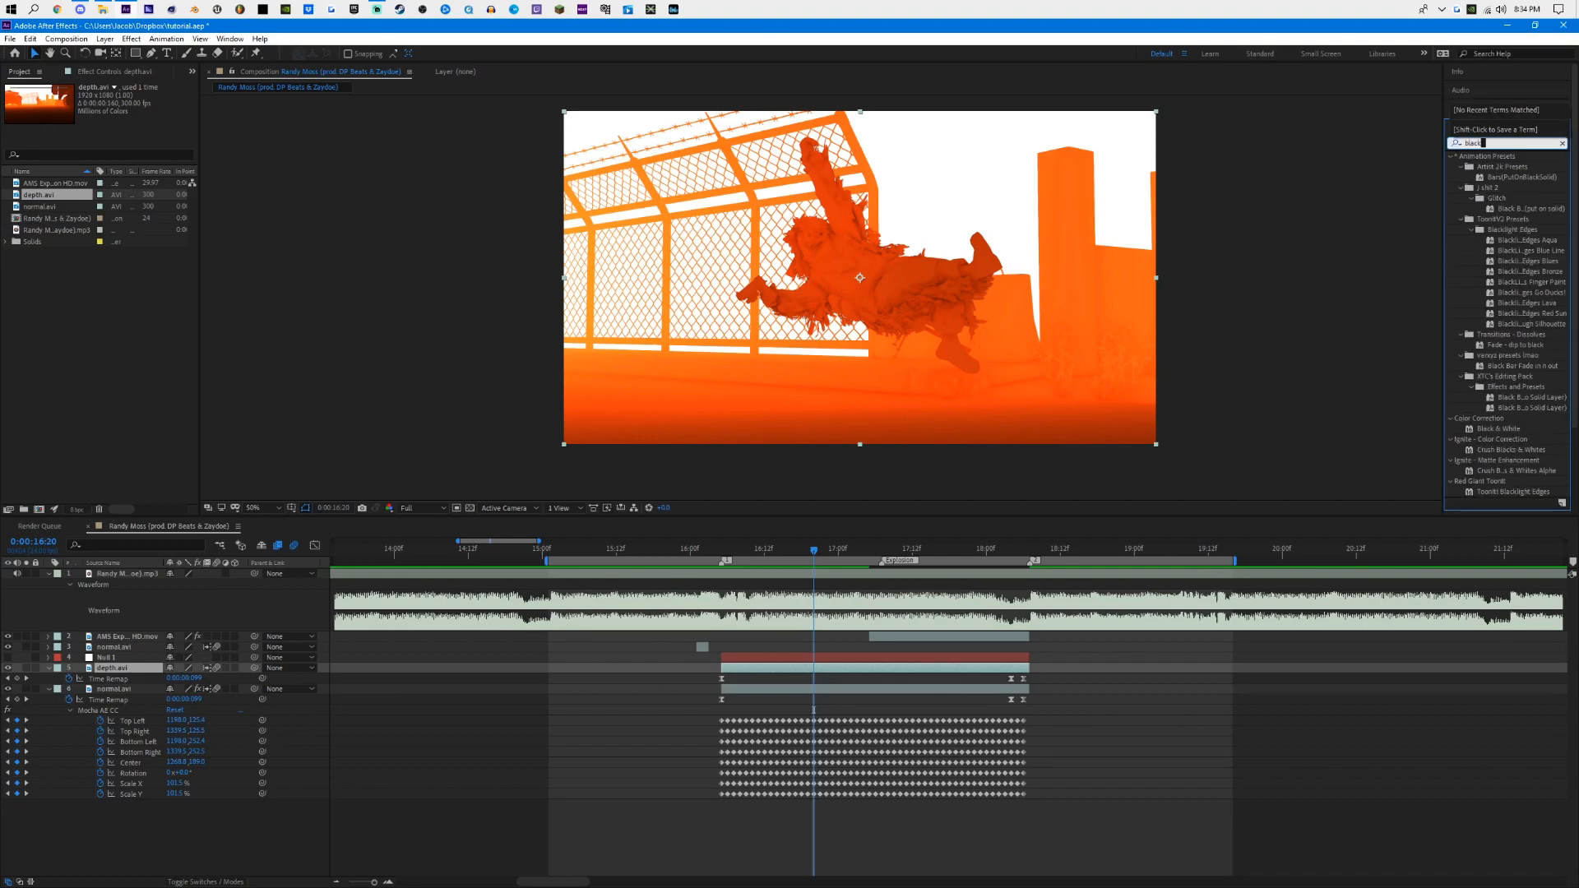
double_click(1498, 429)
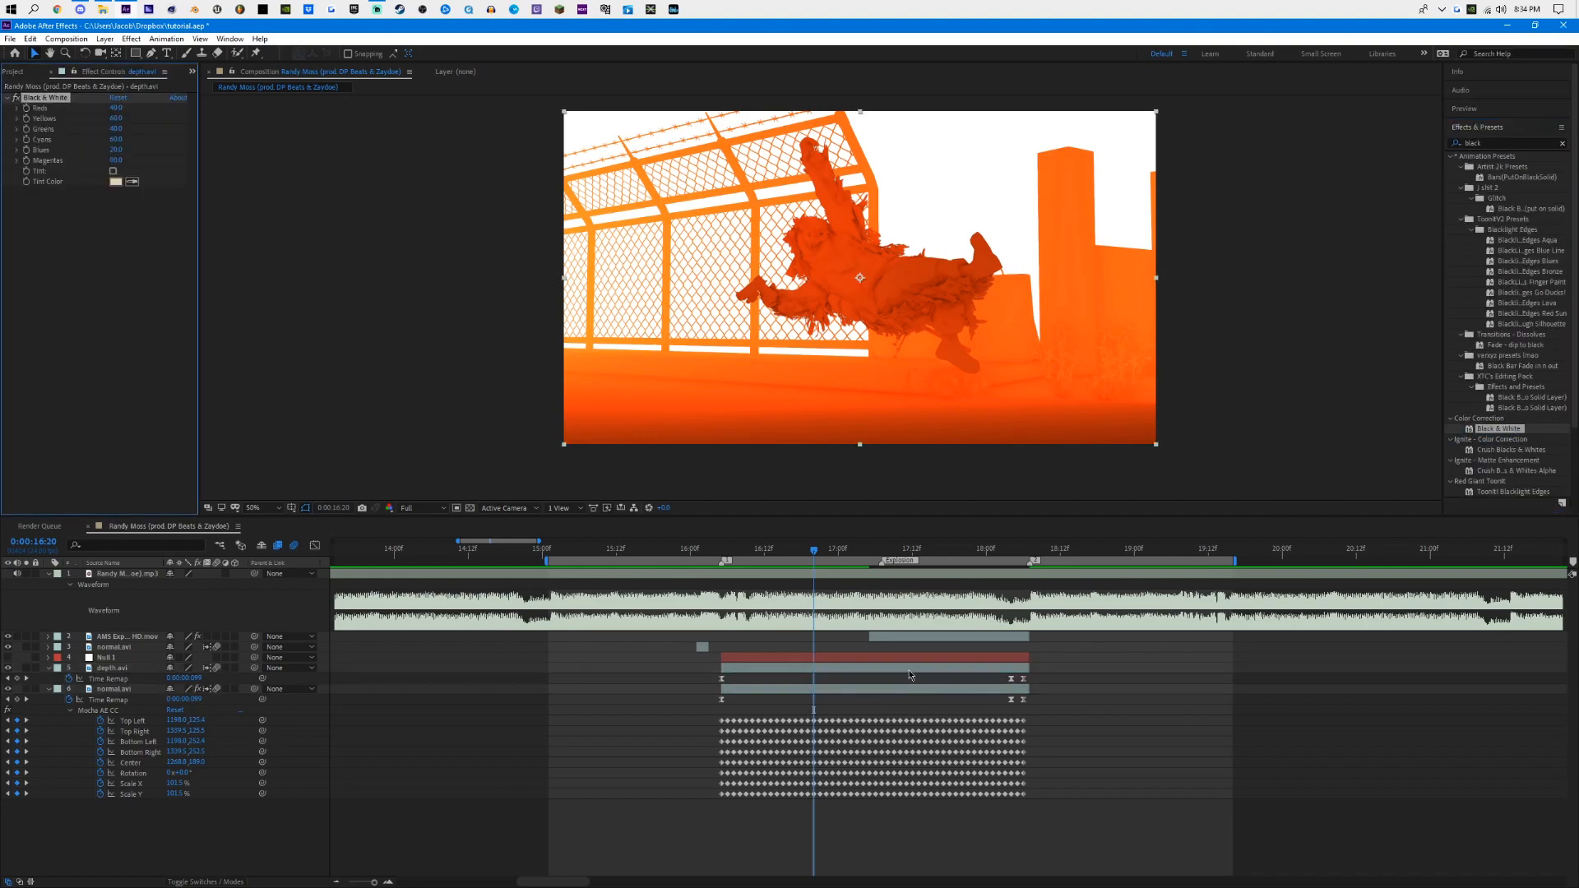
Step: Find the Levels effect and apply it to the depth.avi layer
drag(1500, 143, 1429, 143)
text(level)
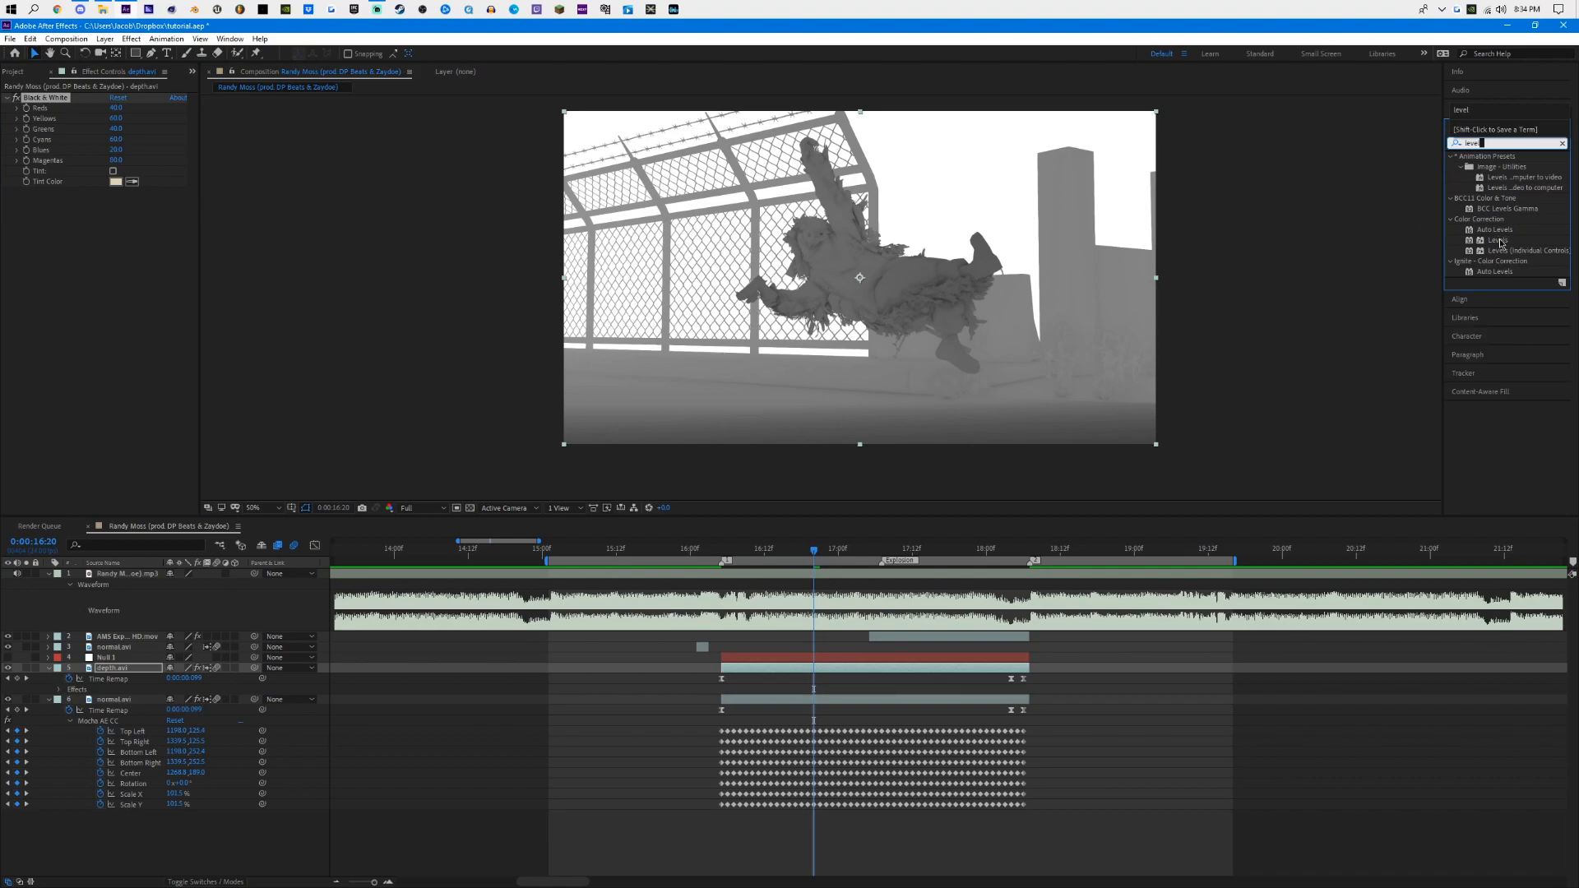
drag(1497, 239, 920, 665)
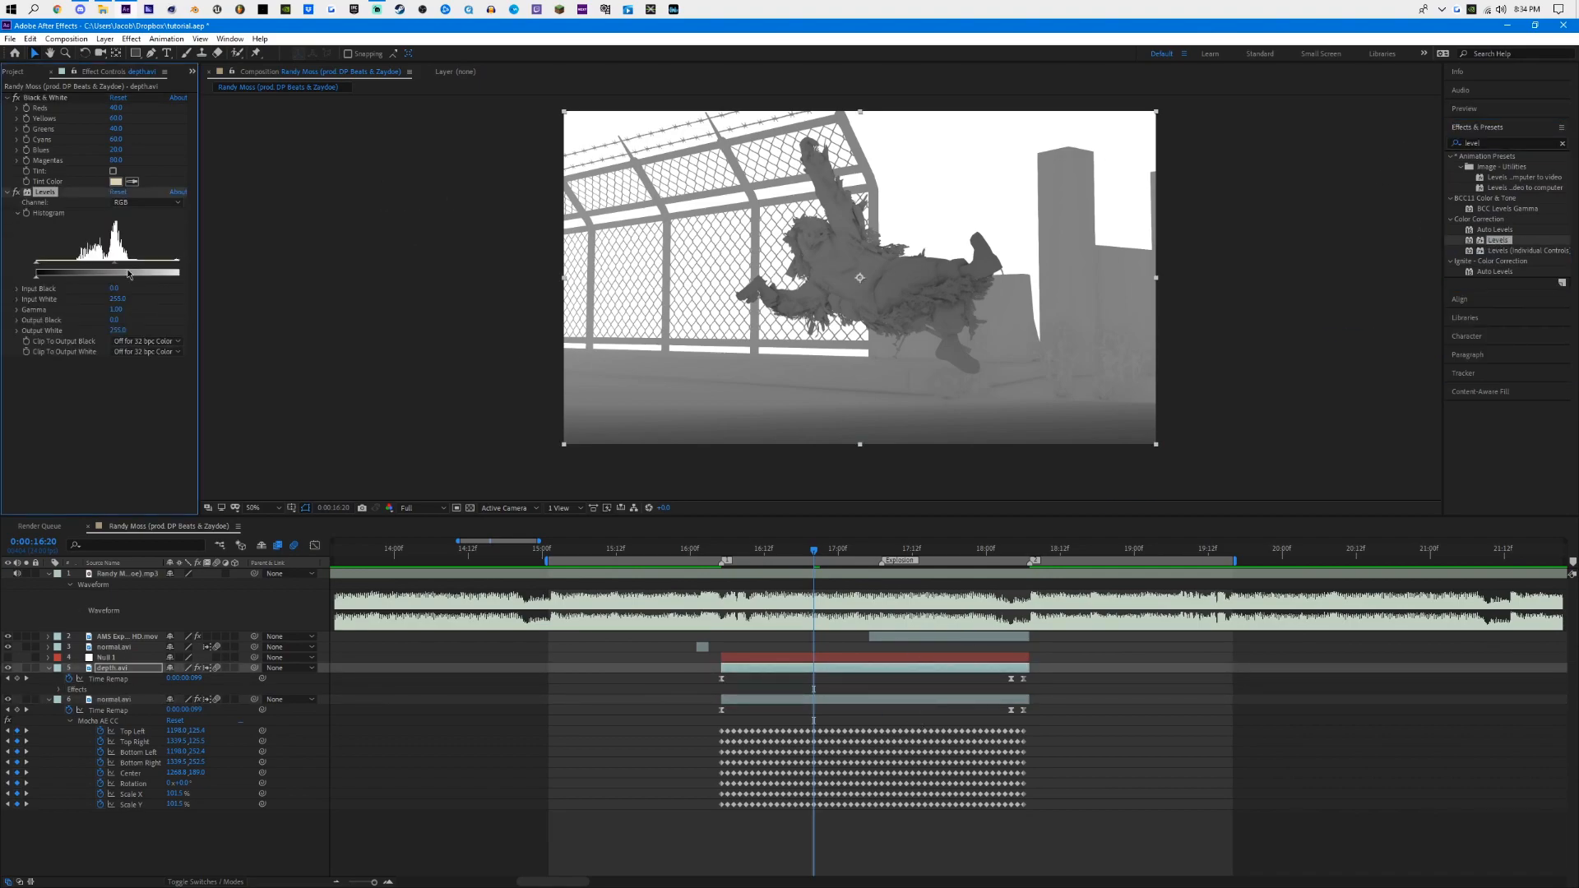
Step: Try Levels settings on depth.avi, reset them, and lower Gamma to 0.00 for a pure black-and-white matte
drag(116, 268, 169, 264)
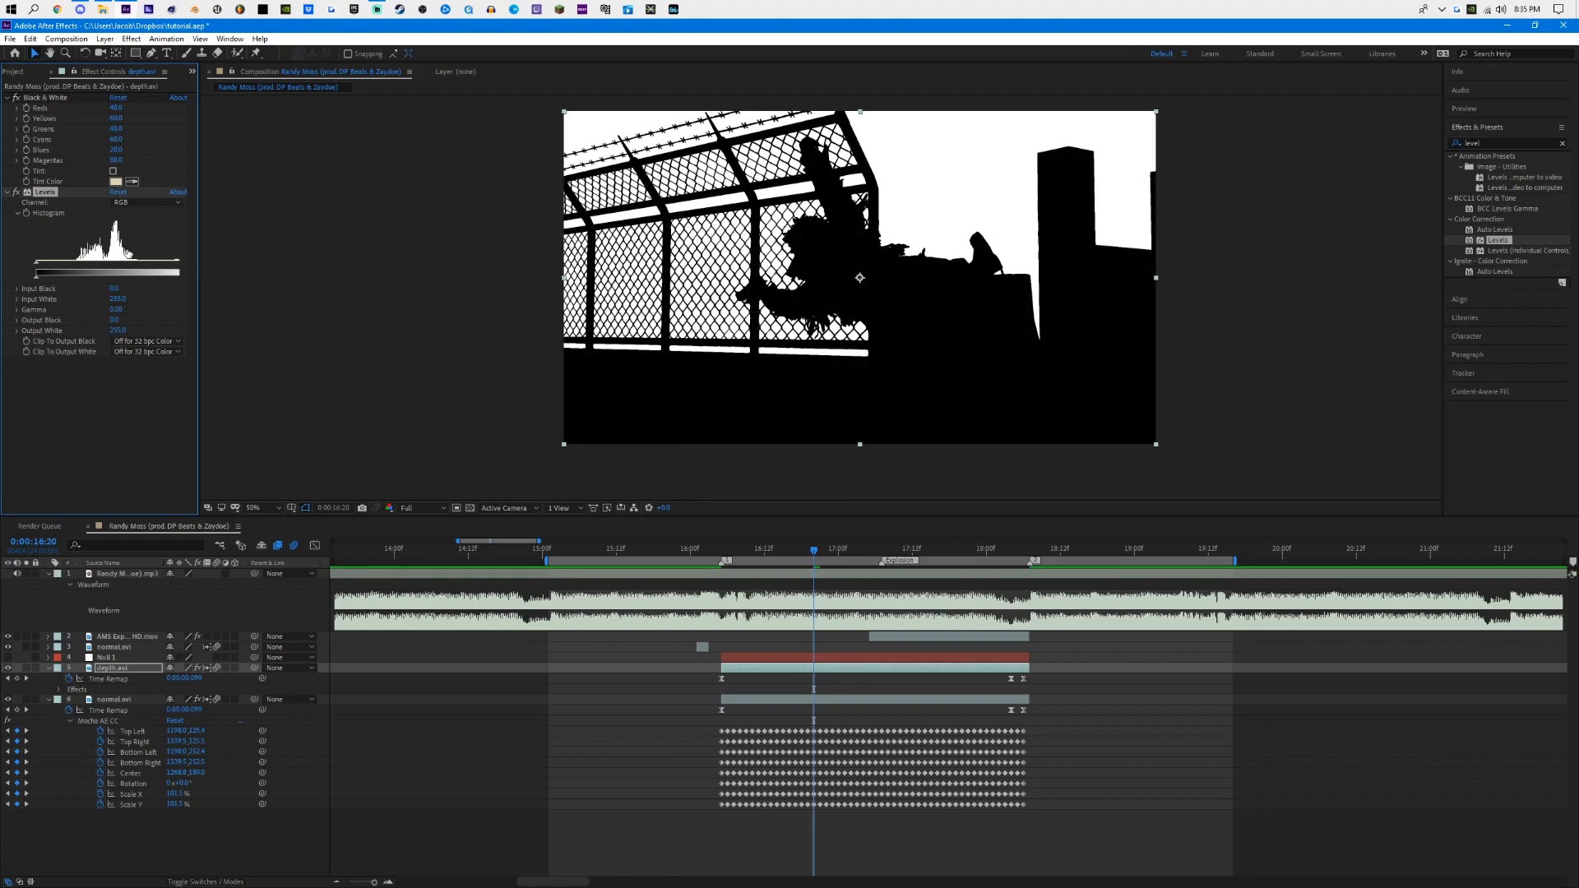
drag(152, 276, 97, 271)
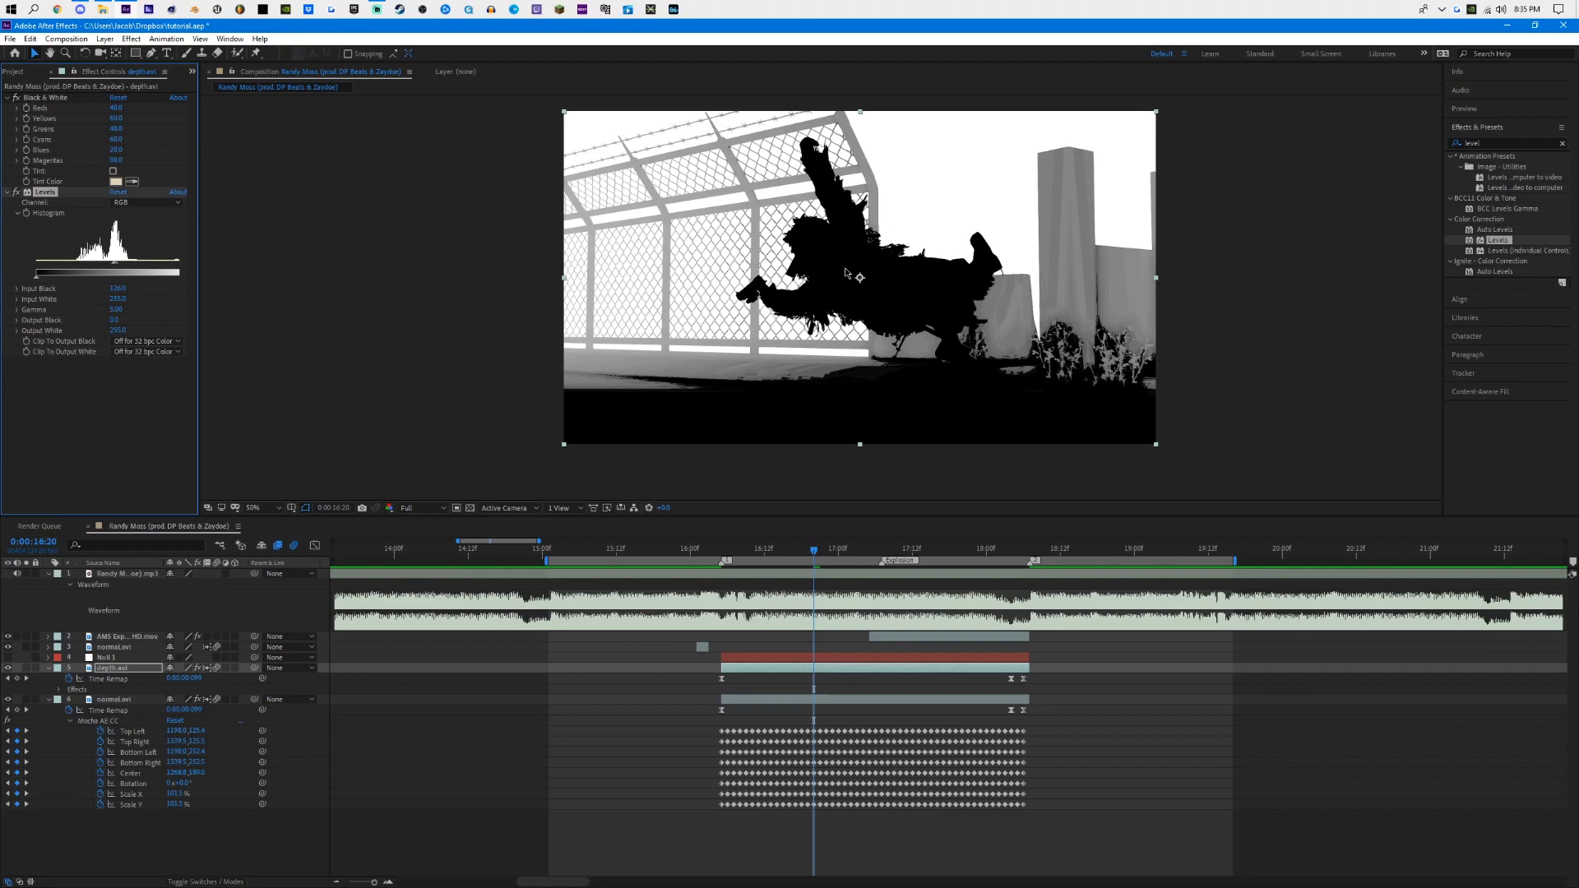
click(119, 191)
drag(109, 264, 222, 280)
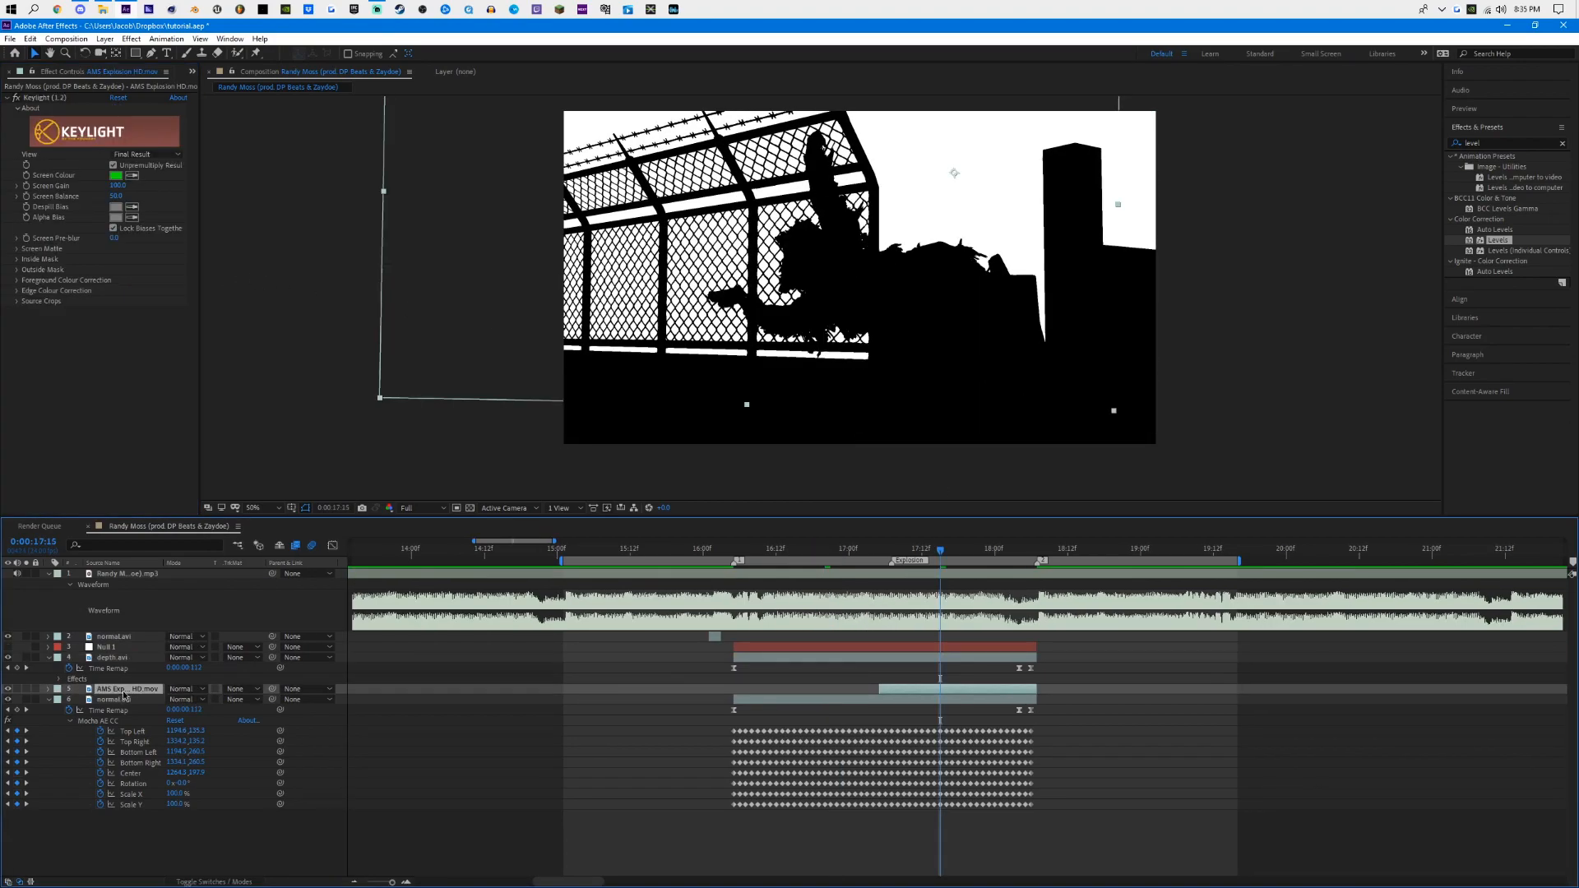
Step: Place the explosion layer directly beneath depth.avi and set its track matte to Luma Matte "depth.avi"
mouse_move(123, 690)
mouse_down()
mouse_move(118, 664)
mouse_move(116, 690)
mouse_up()
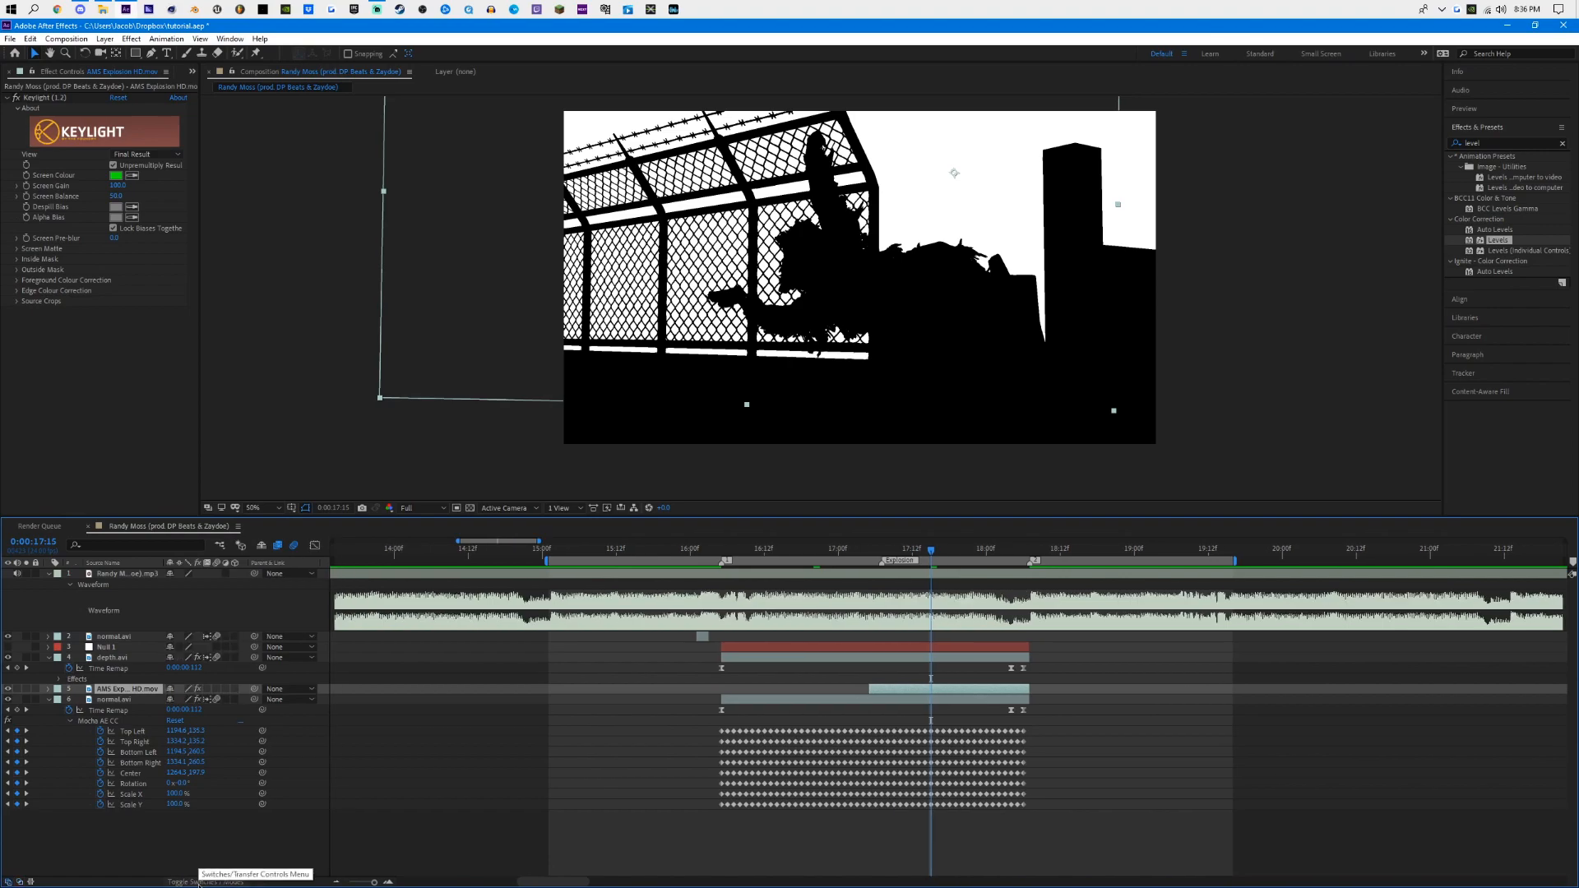
click(249, 692)
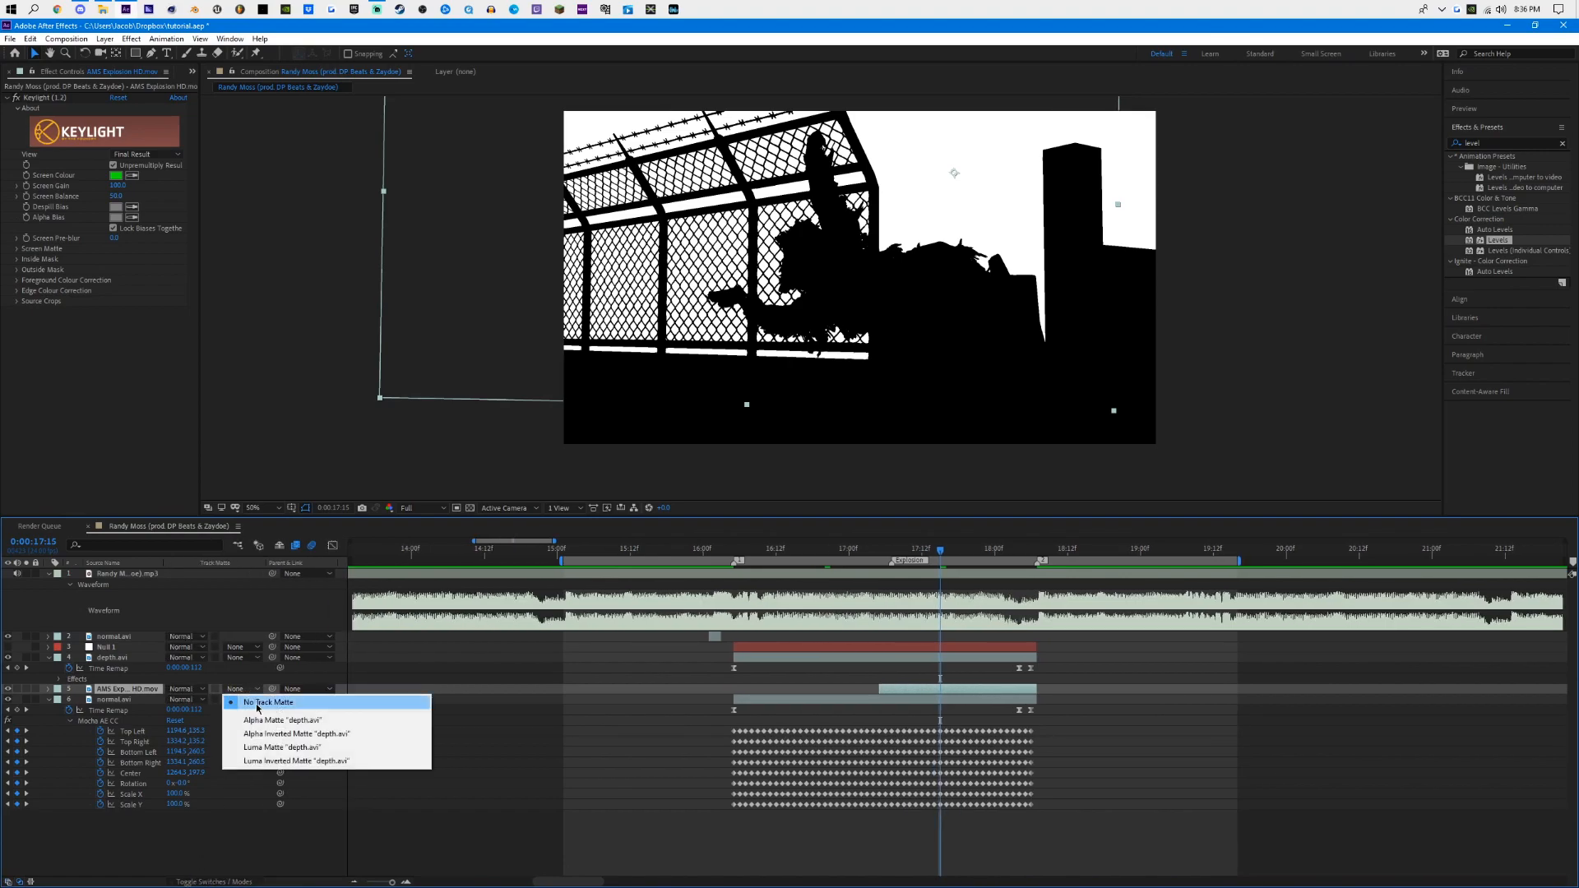
click(284, 748)
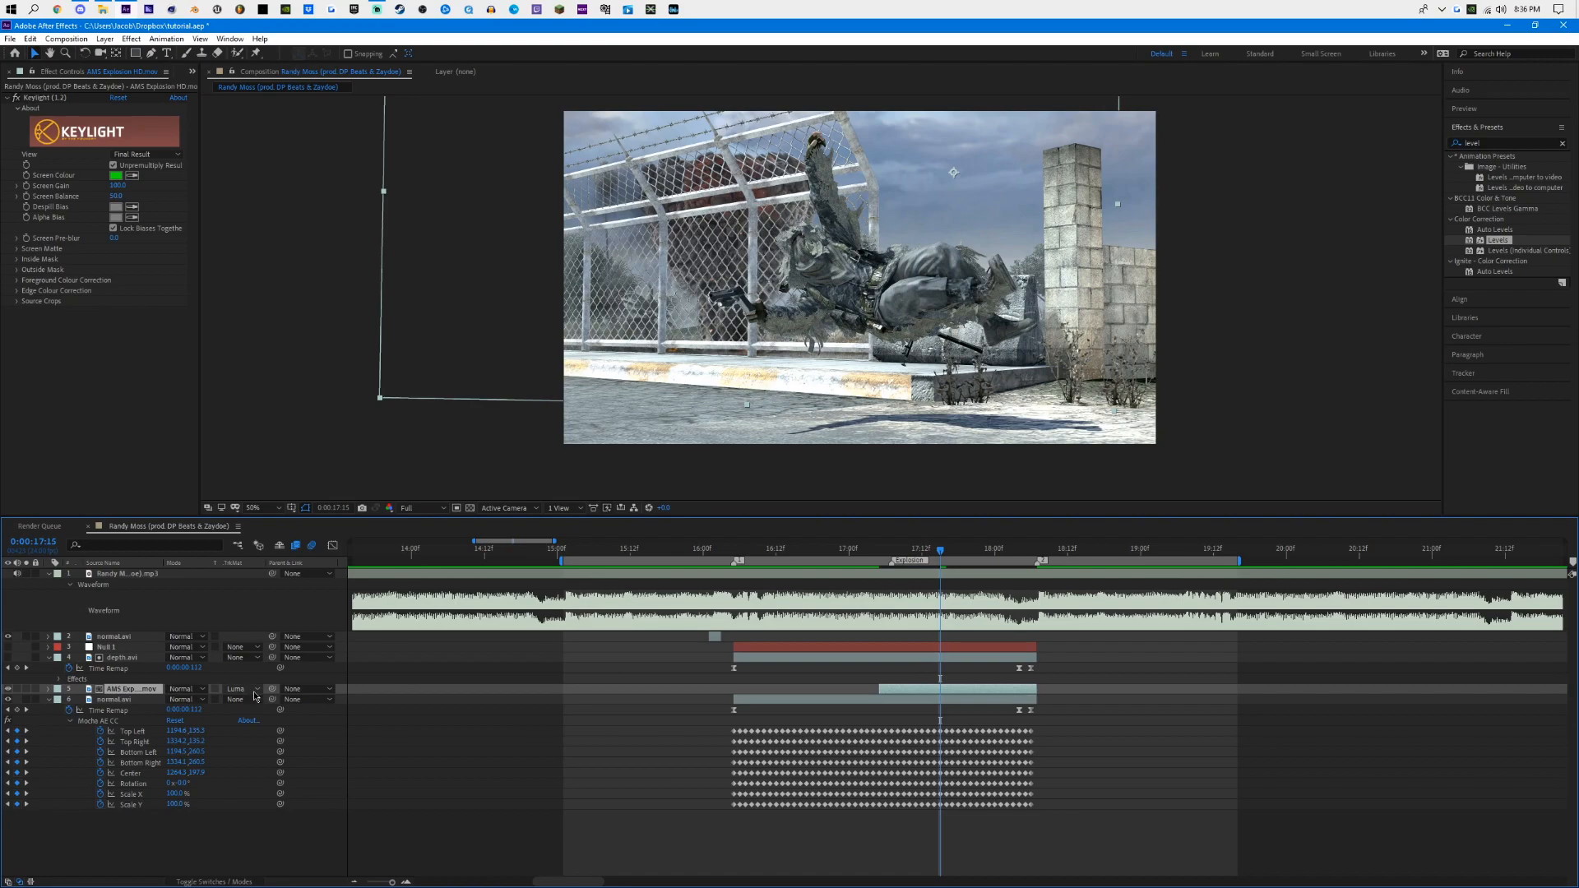
Step: Review the depth.avi and explosion layers and the track matte options that link them
click(130, 658)
click(130, 689)
click(234, 689)
click(138, 695)
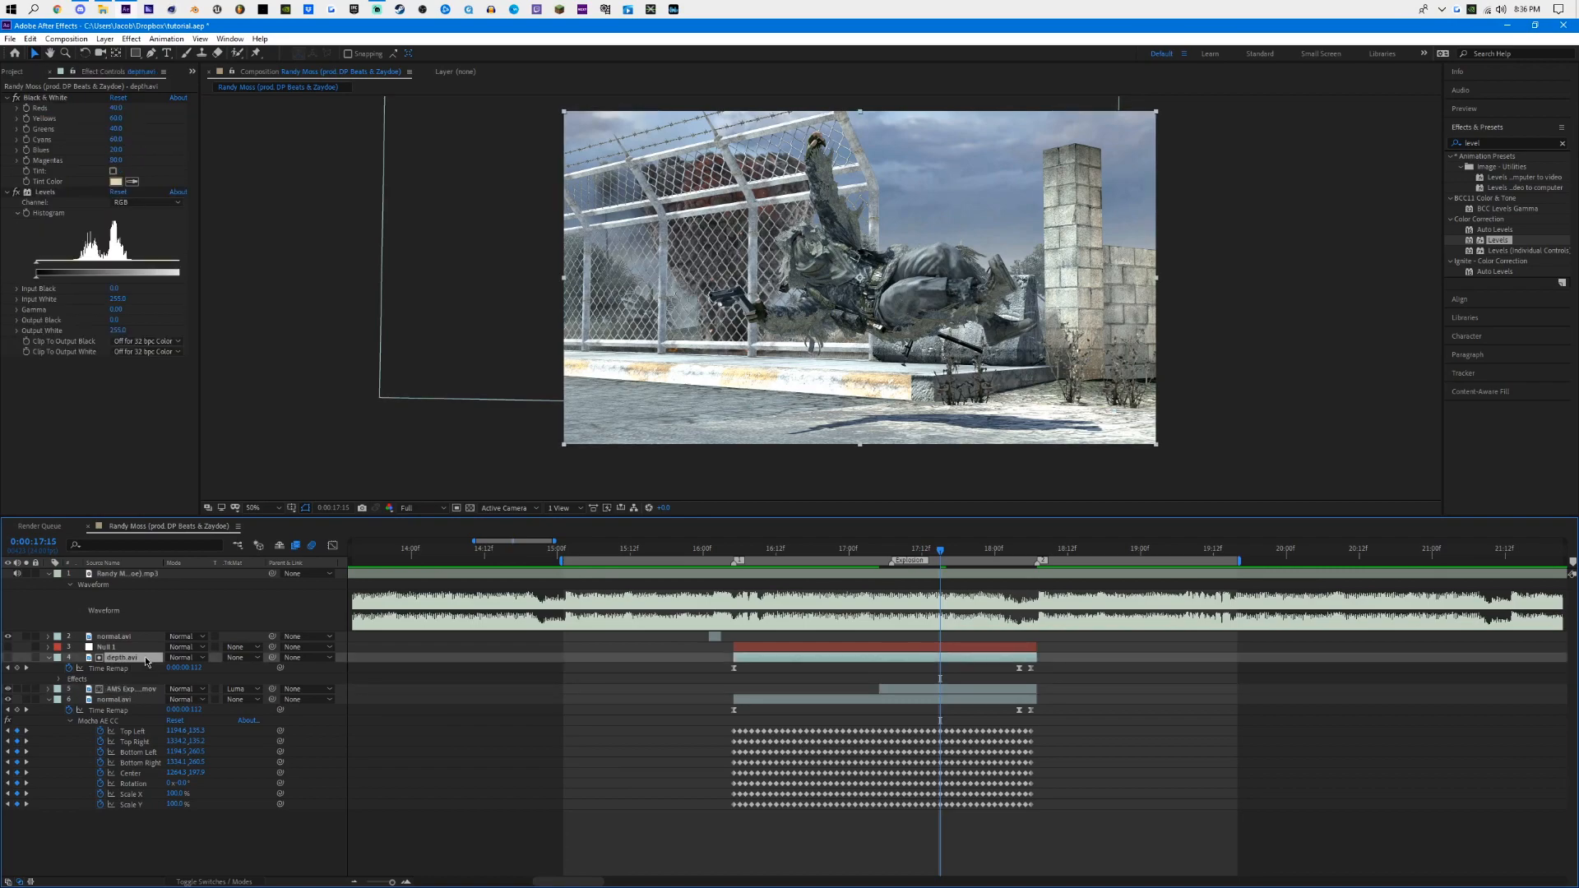
click(234, 689)
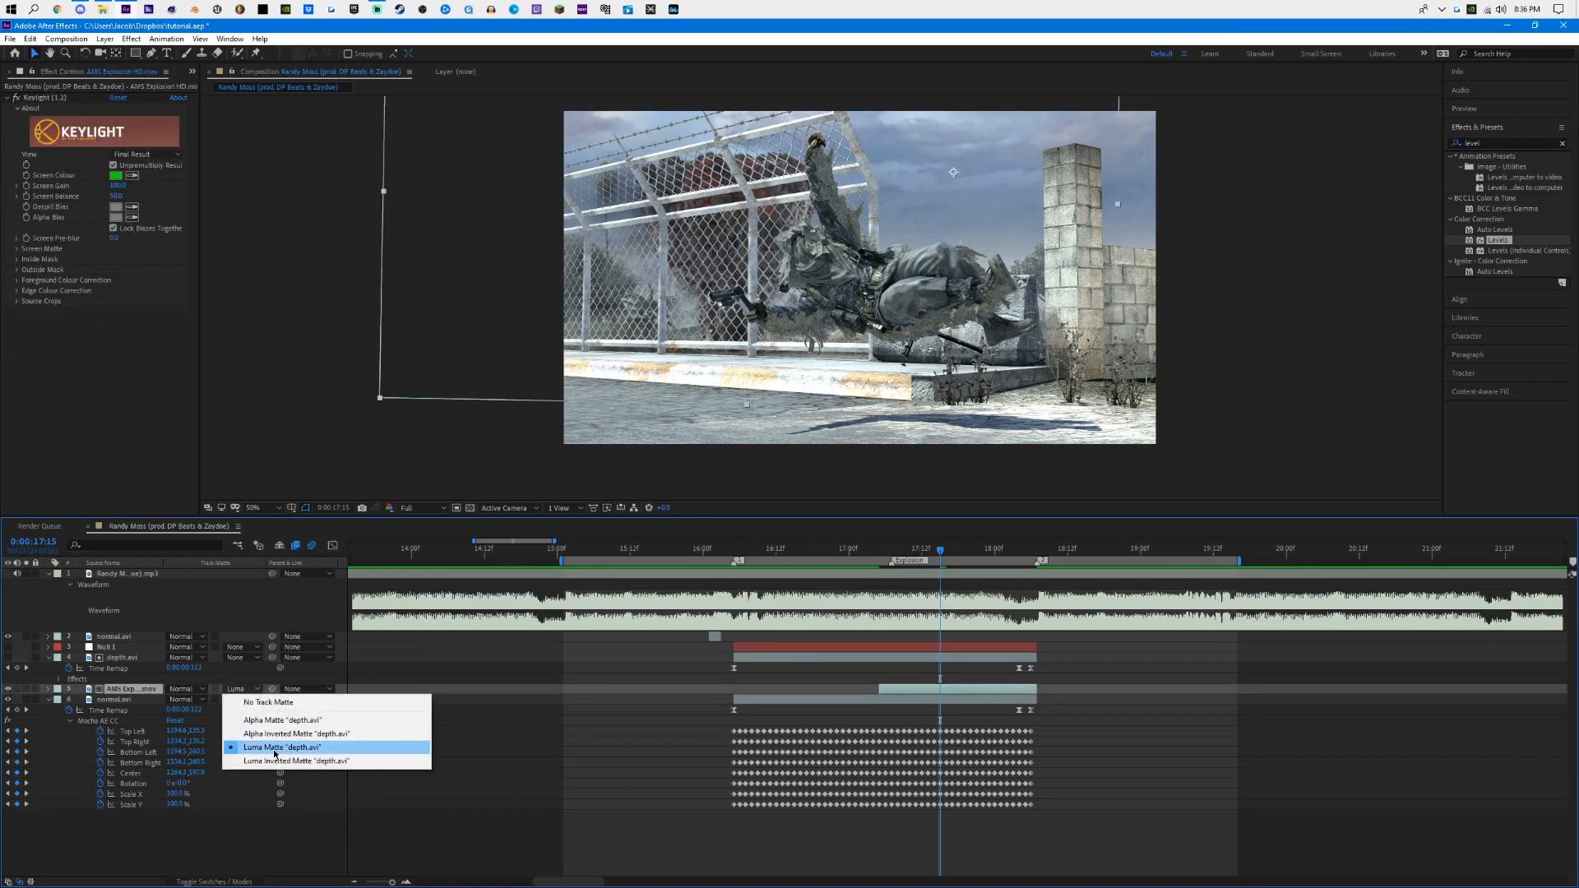
click(147, 659)
click(129, 691)
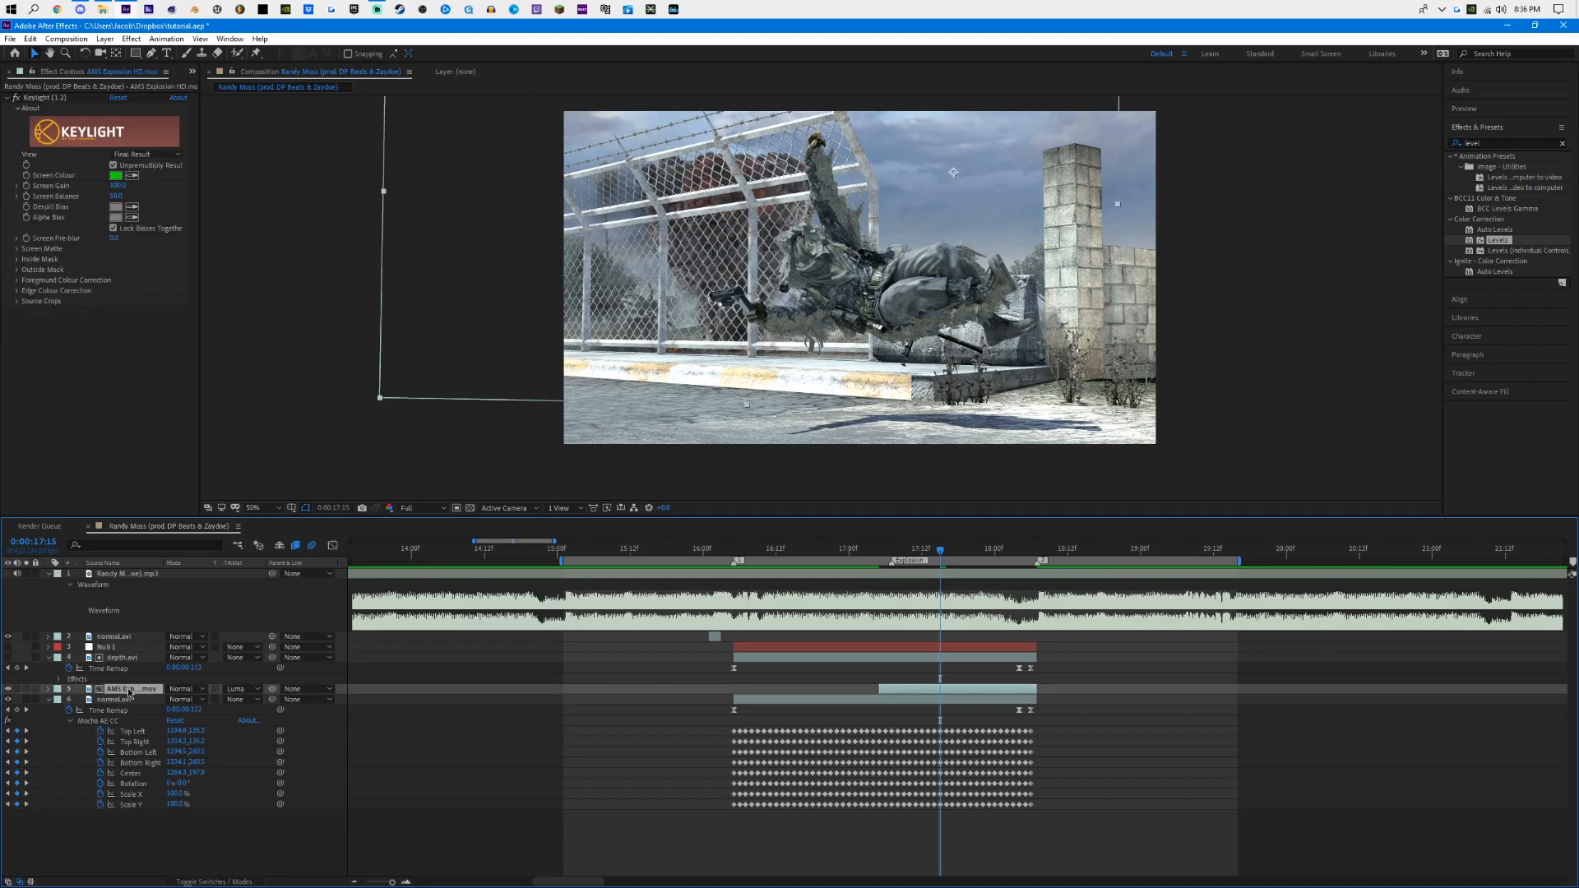
Step: At 0:00:18:00, undo a trial scale change and shift the explosion layer's anchor point to about 1514, 447
drag(940, 558, 994, 559)
scroll(737, 243, up, 2)
scroll(737, 243, down, 2)
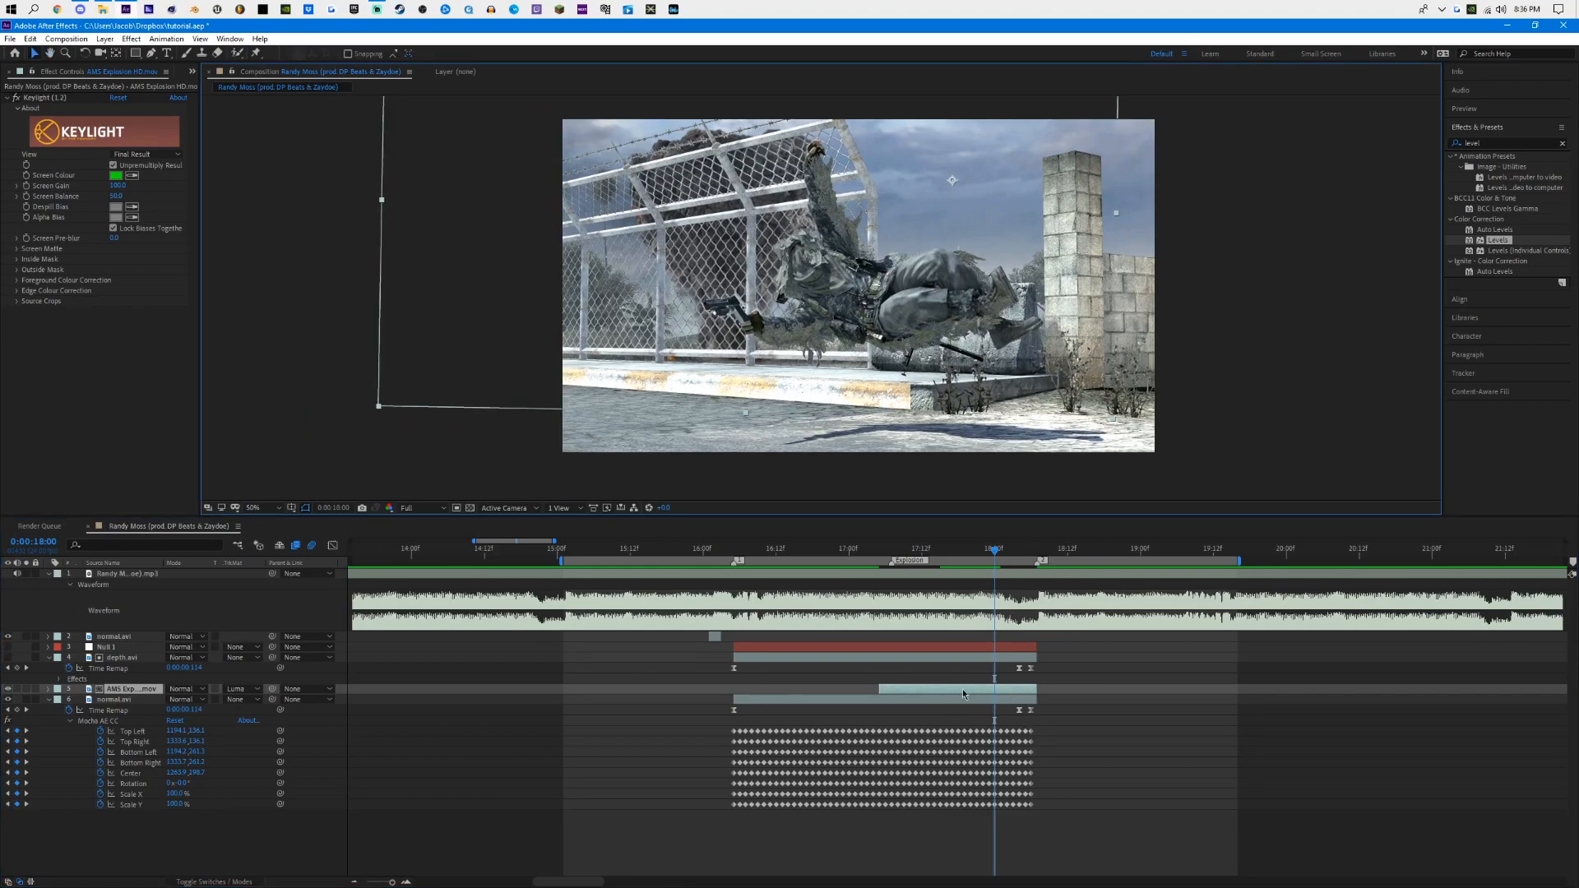
click(49, 688)
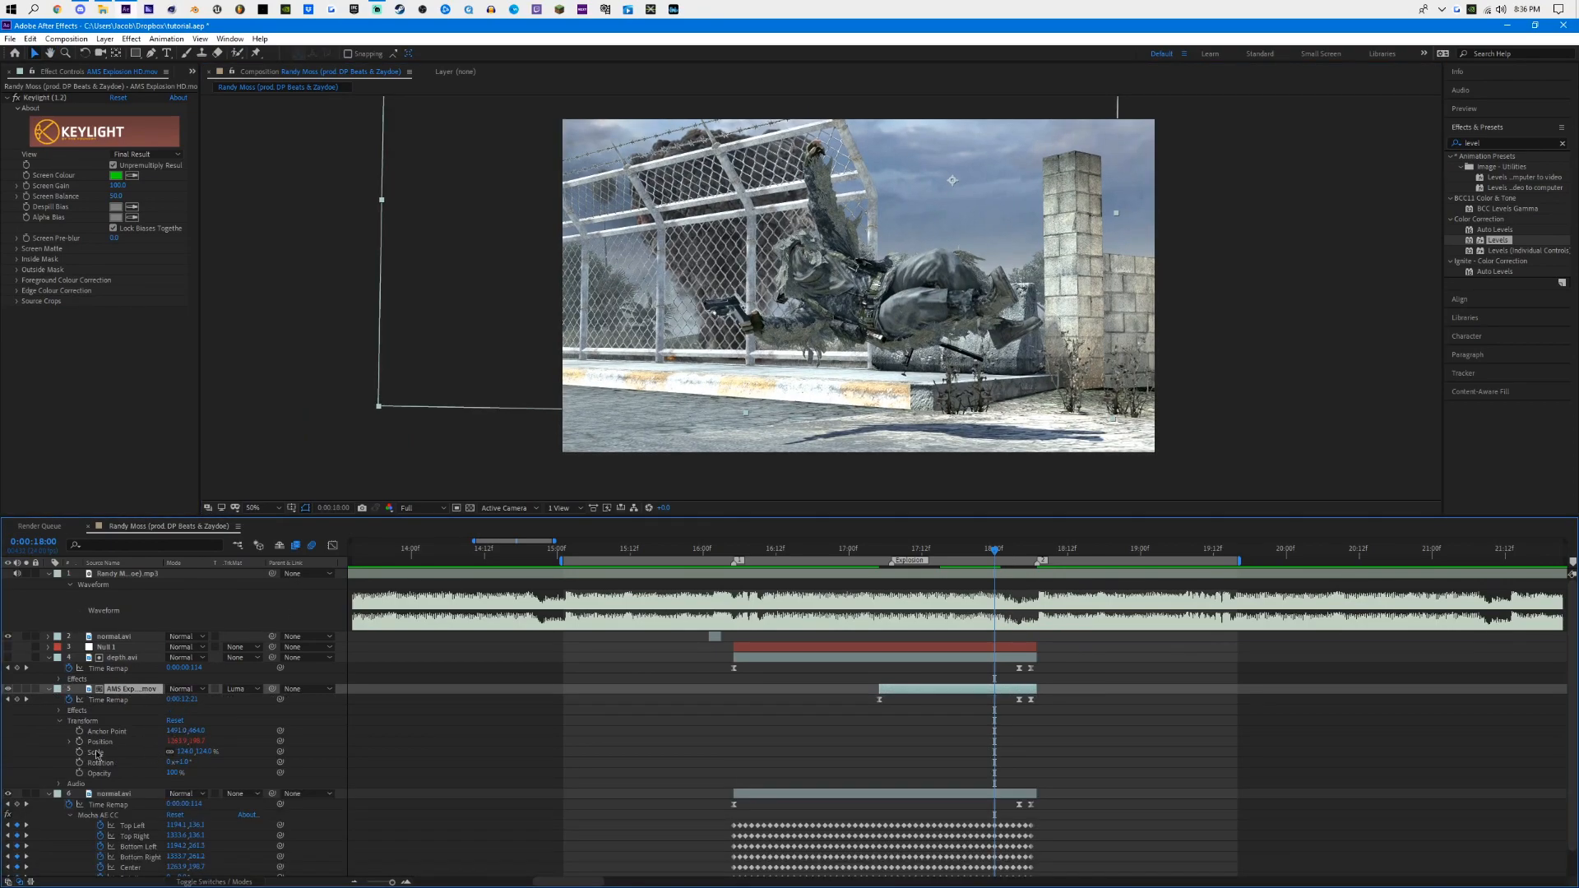
mouse_move(183, 752)
mouse_down()
mouse_move(211, 755)
mouse_move(160, 731)
mouse_move(220, 732)
mouse_move(185, 732)
mouse_up()
key(ctrl+z)
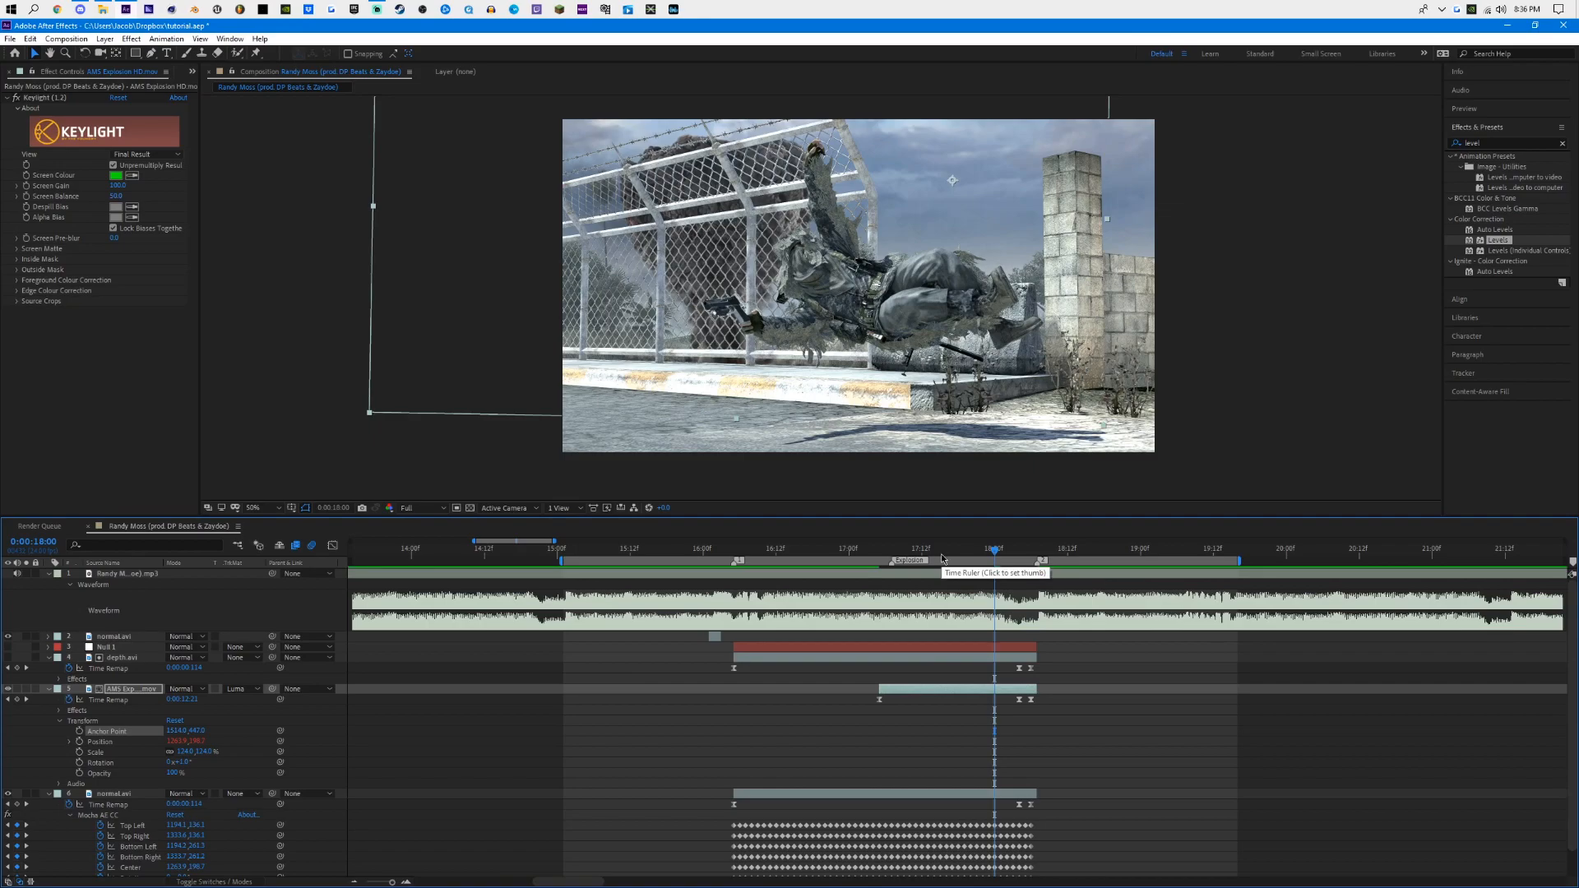
Step: Enable frame blending and motion blur on the explosion layer and preview playback from 0:00:16:01 and 0:00:17:04
drag(941, 555, 685, 554)
key(space)
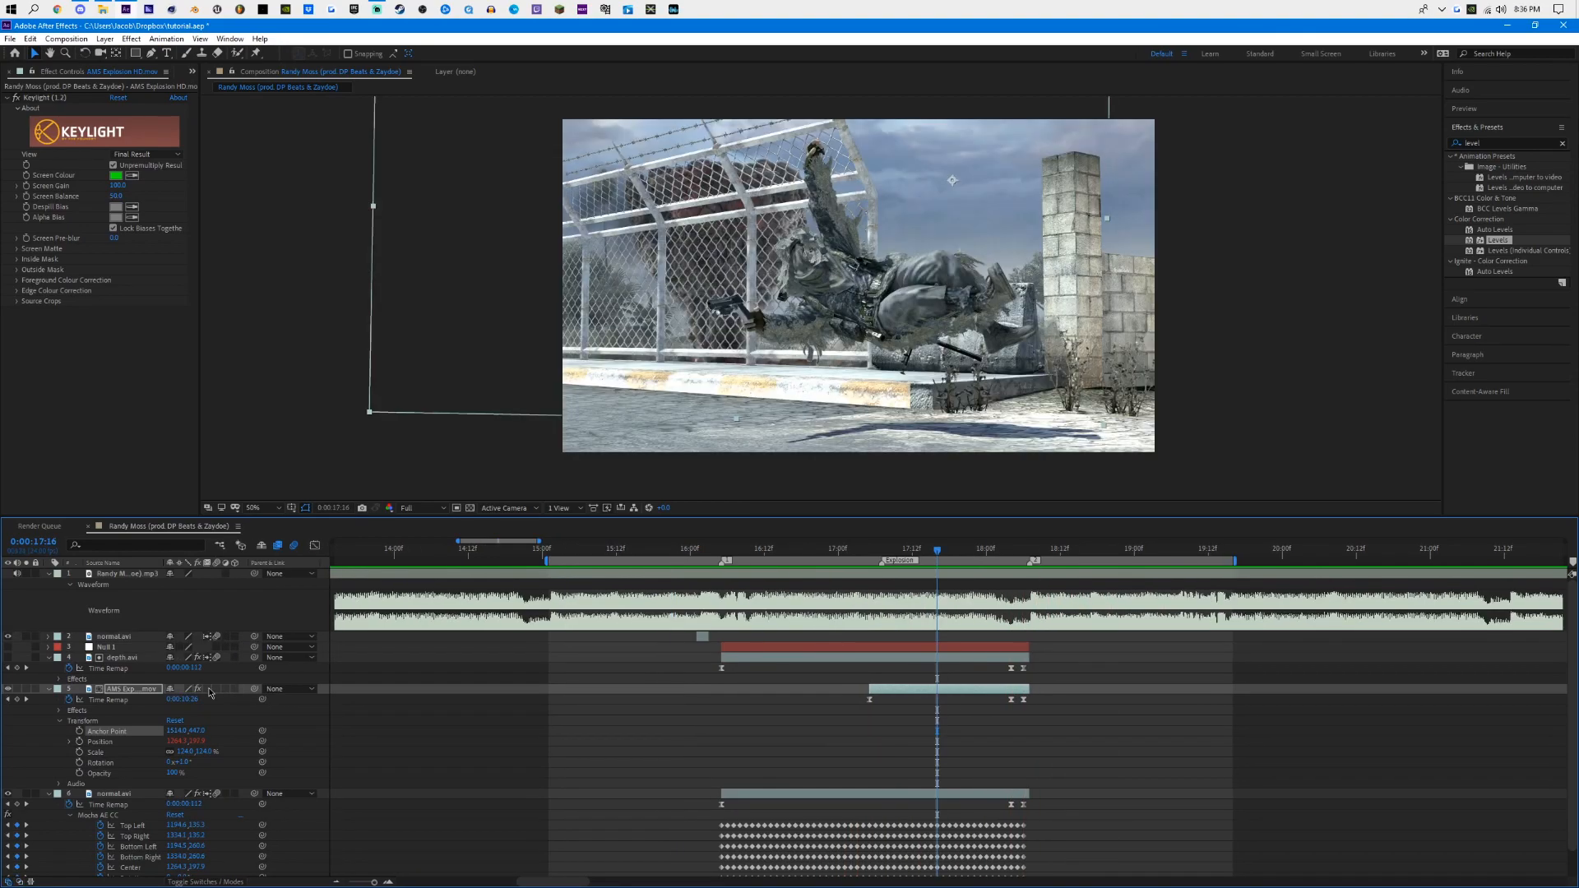
click(210, 689)
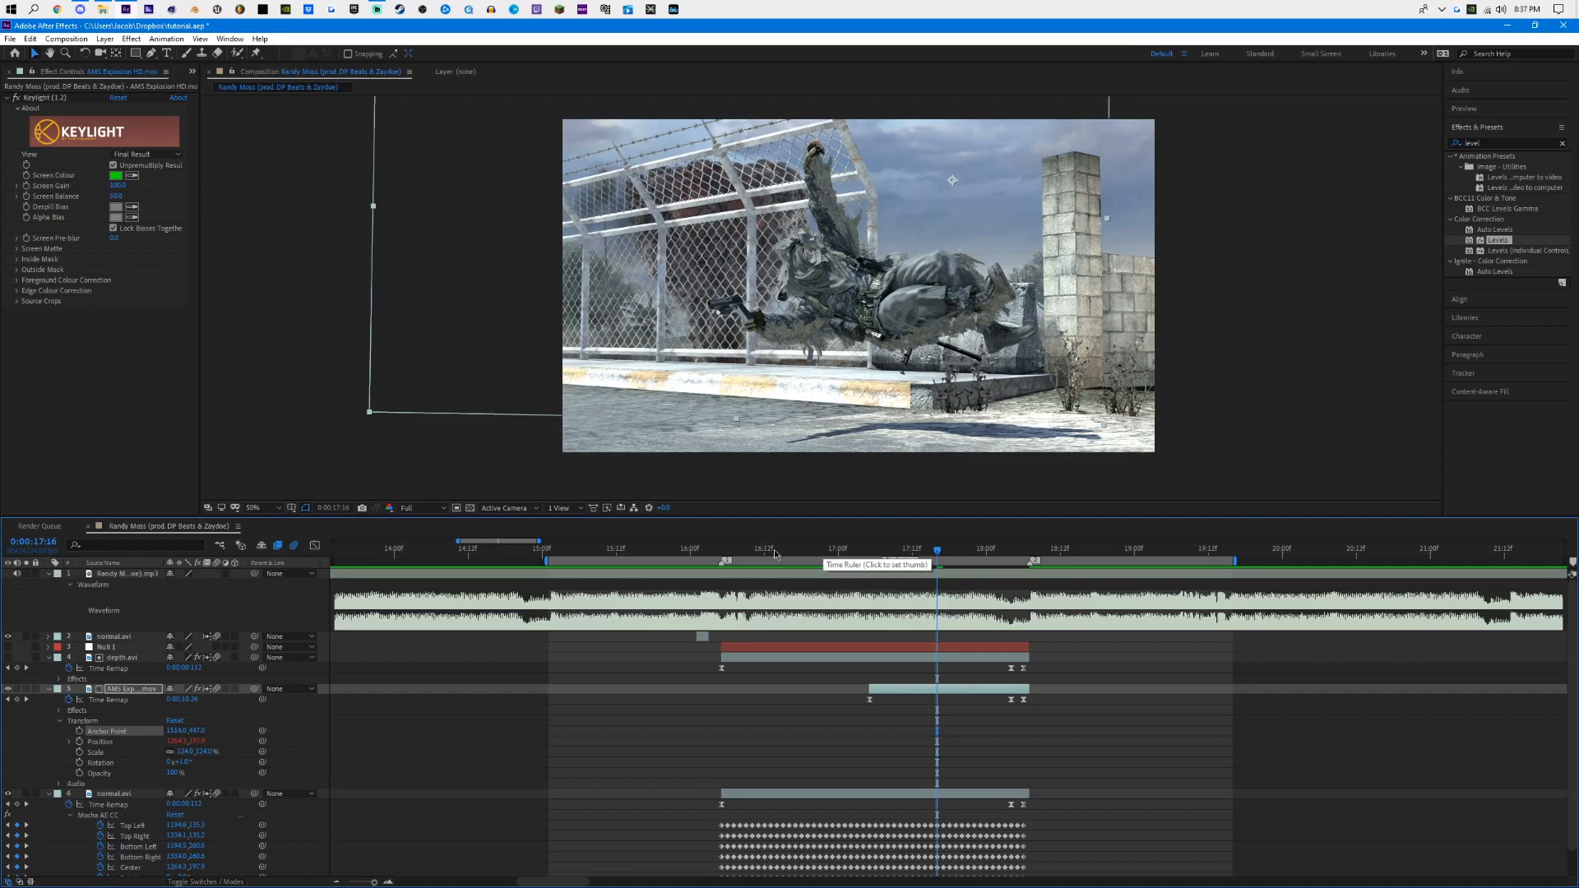
drag(753, 551, 697, 550)
key(space)
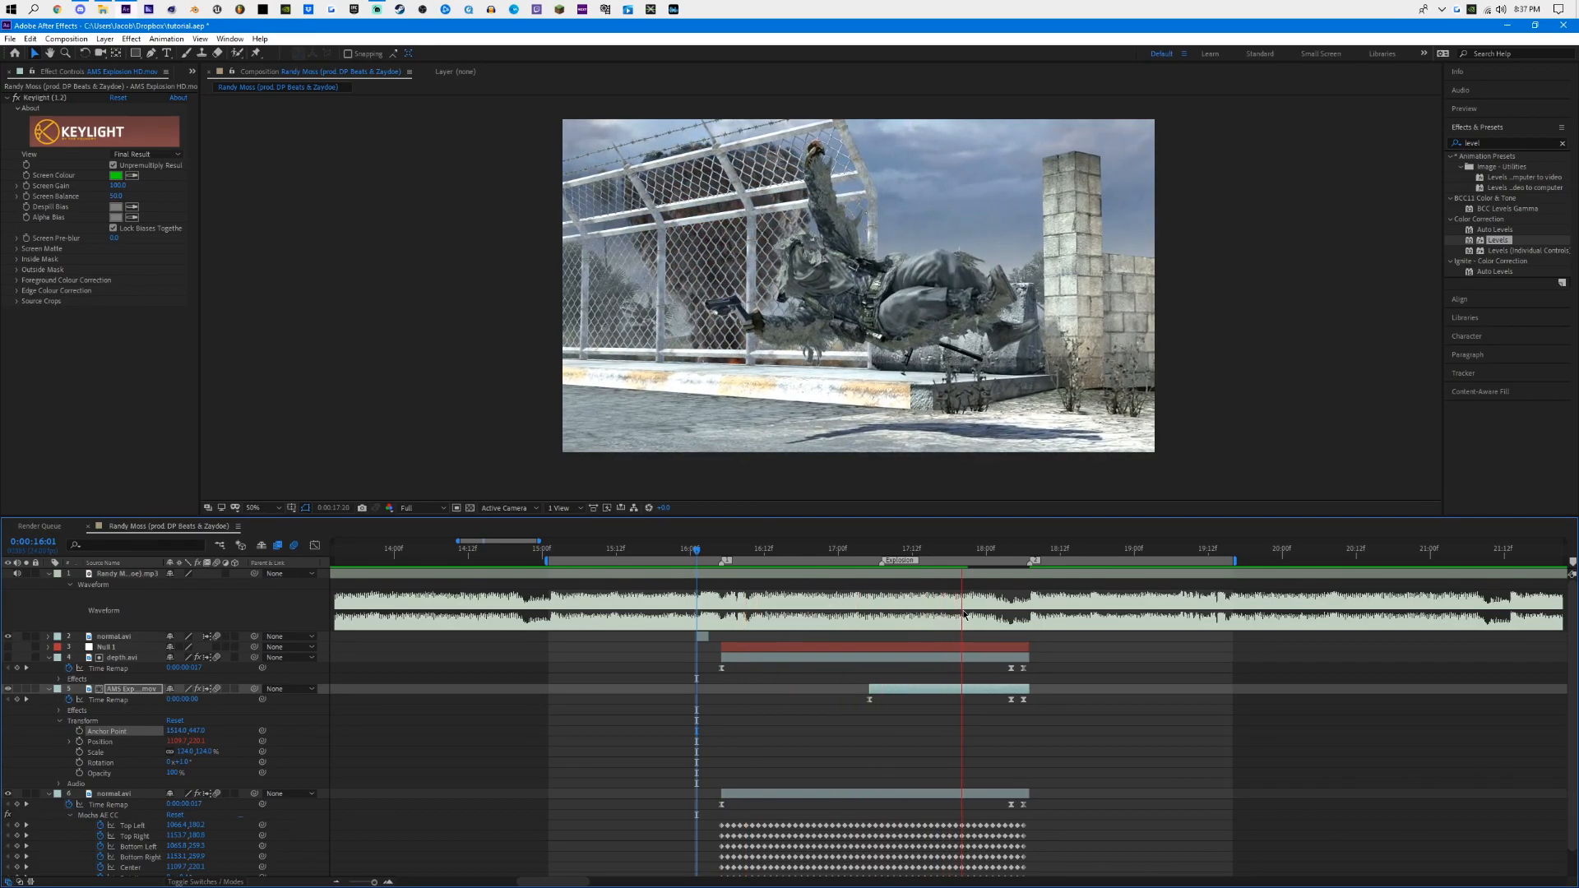
drag(874, 554, 836, 552)
click(862, 551)
key(space)
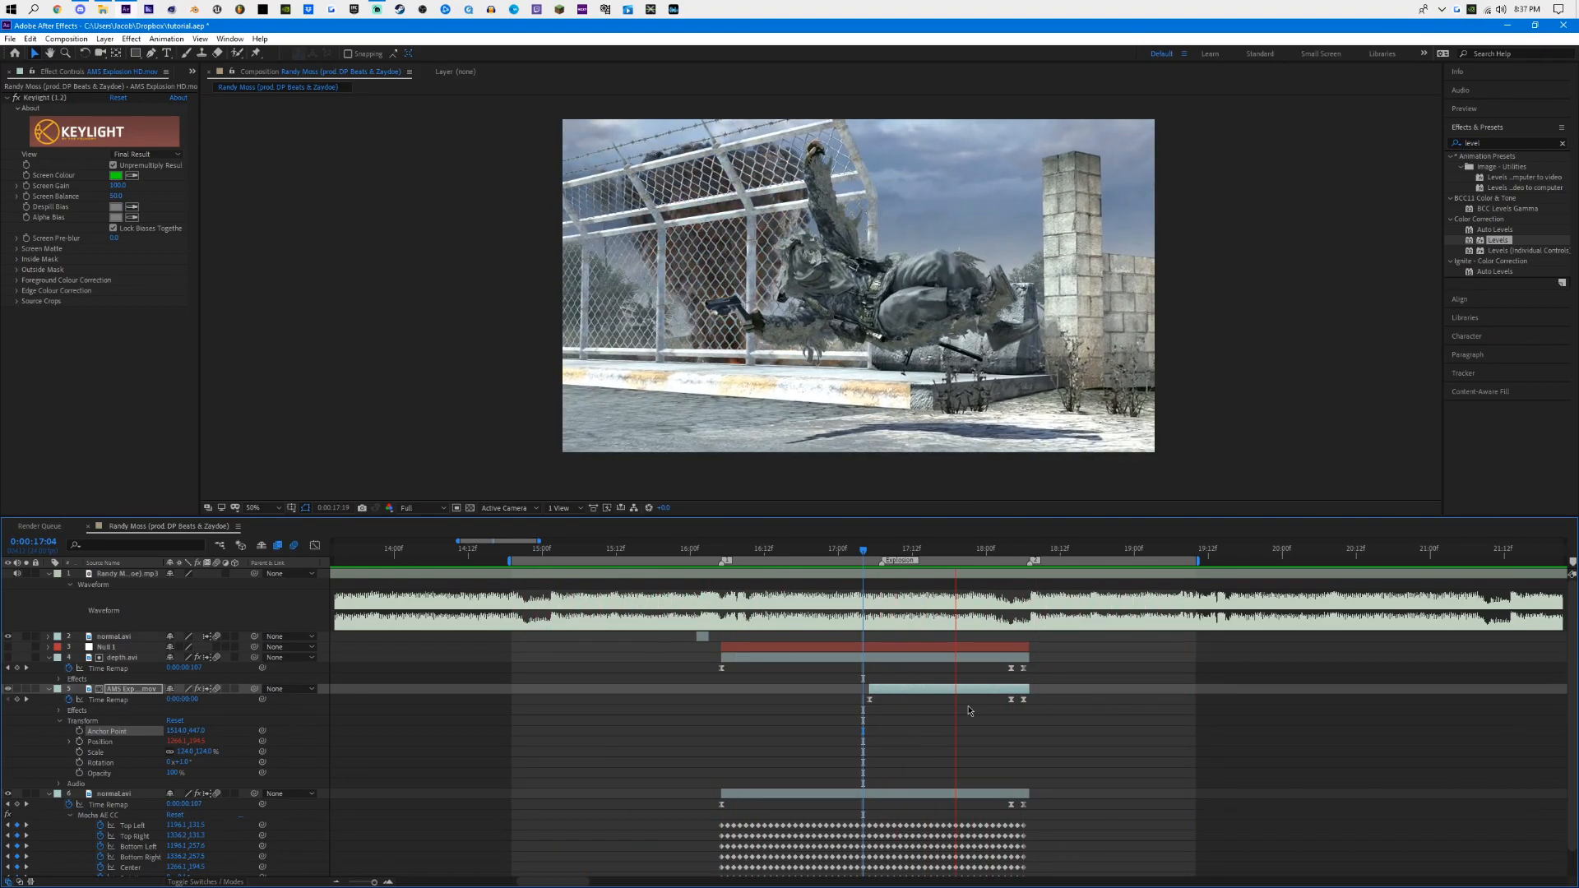
Step: Move the explosion's first Time Remap keyframe to 0:00:17:07 and collapse its outgoing ease handle so the speed peaks immediately
key(Page_Down)
key(Page_Down)
key(Page_Down)
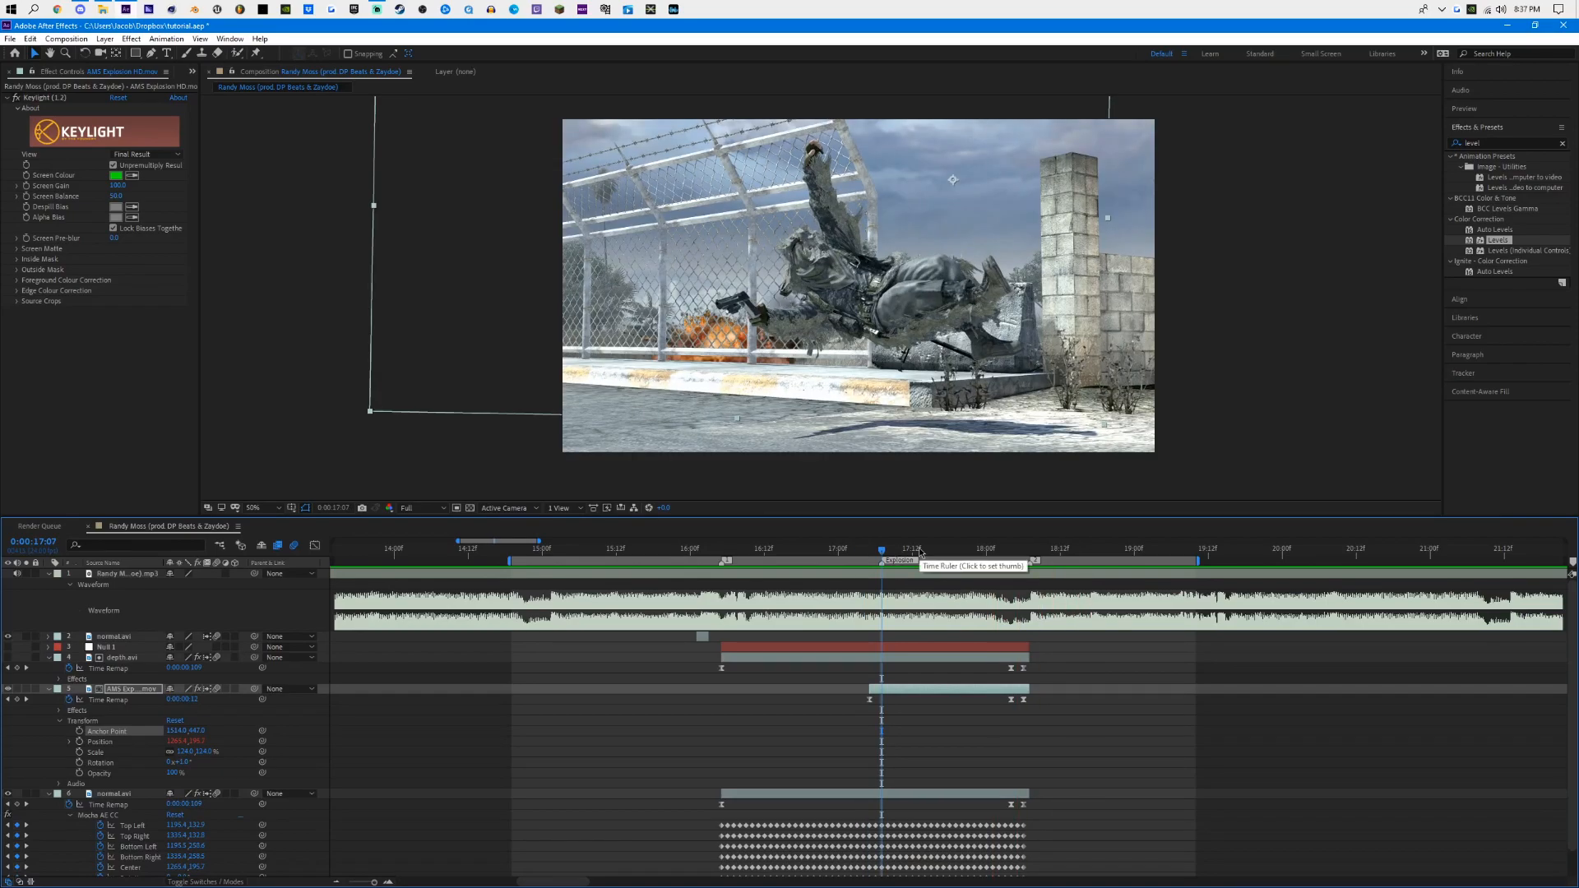
drag(869, 700, 882, 700)
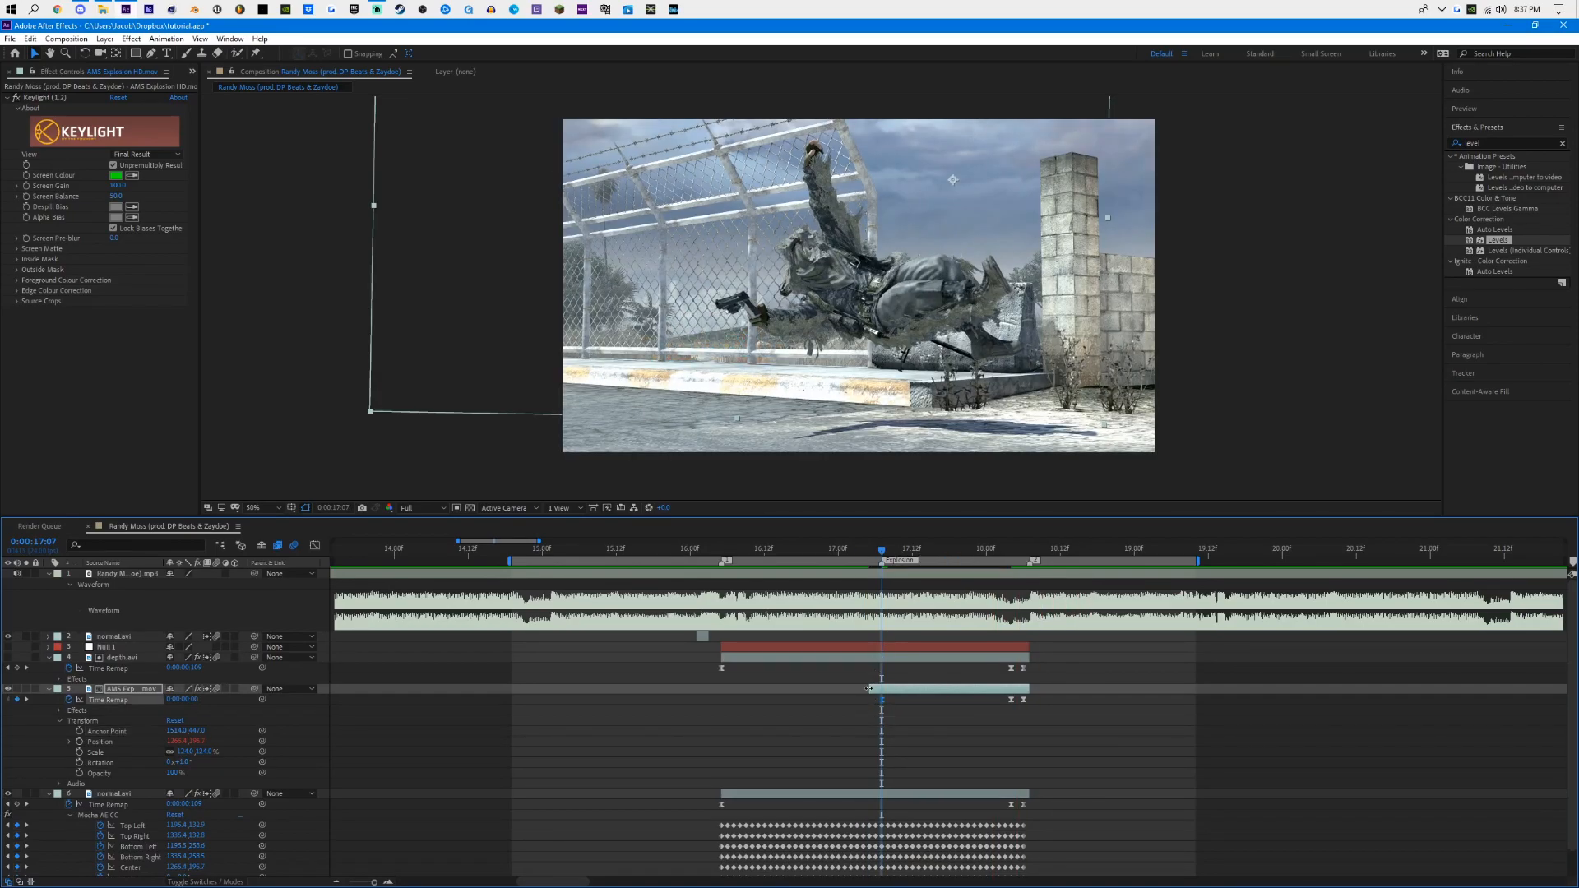
key(shift+F3)
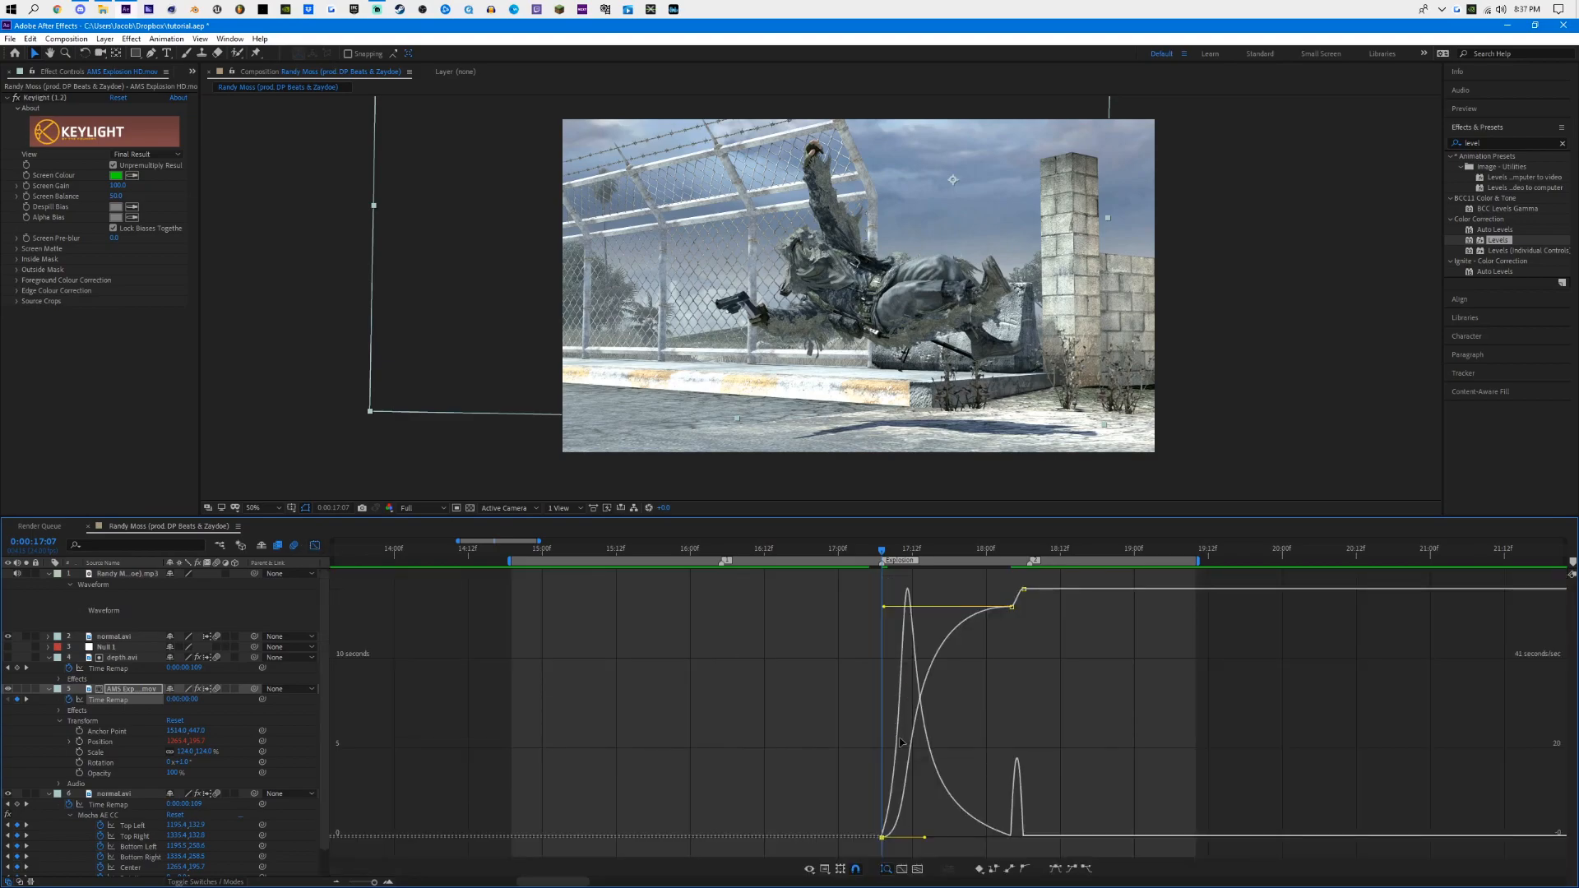
drag(924, 837, 839, 831)
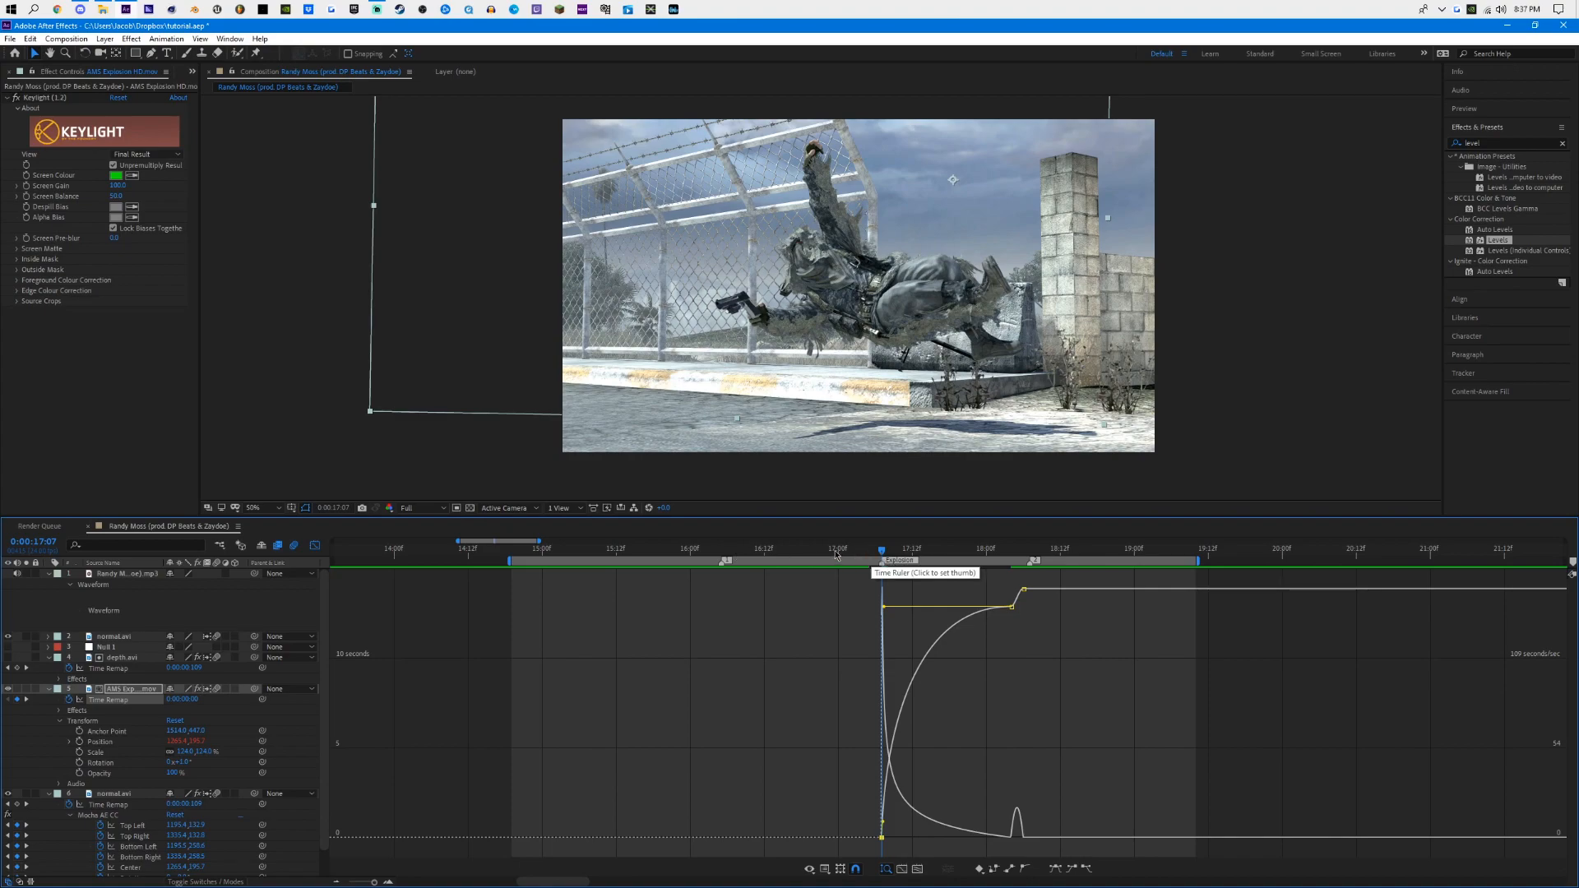
Step: Leave the graph view, duplicate the depth.avi layer and make the copy visible at 0:00:17:07
key(shift+F3)
drag(782, 563, 881, 553)
click(963, 717)
click(137, 659)
key(ctrl+d)
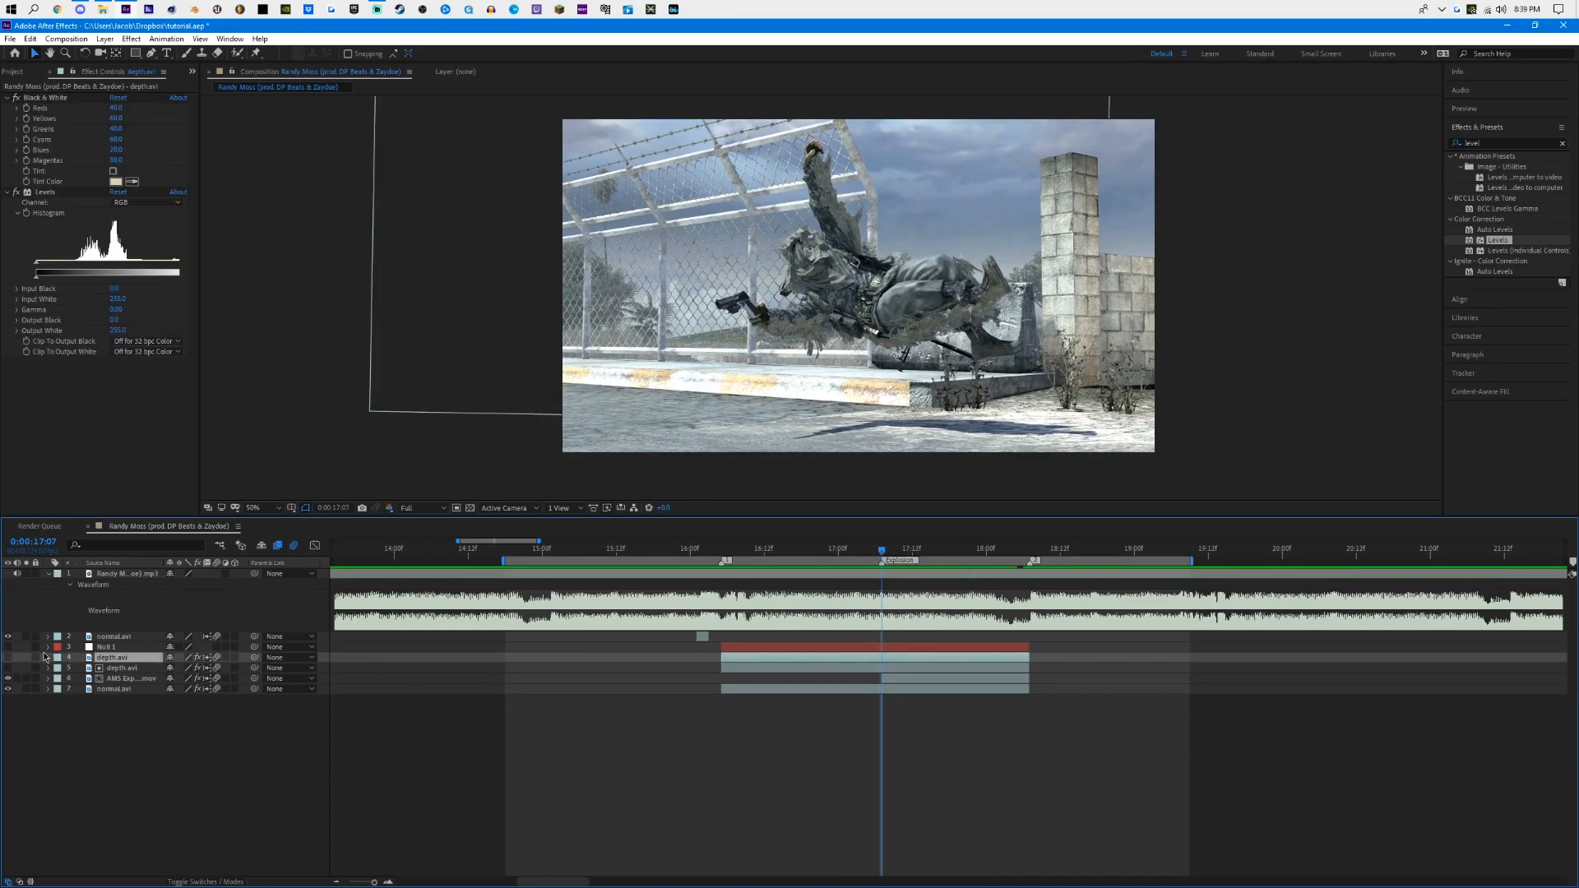
click(9, 657)
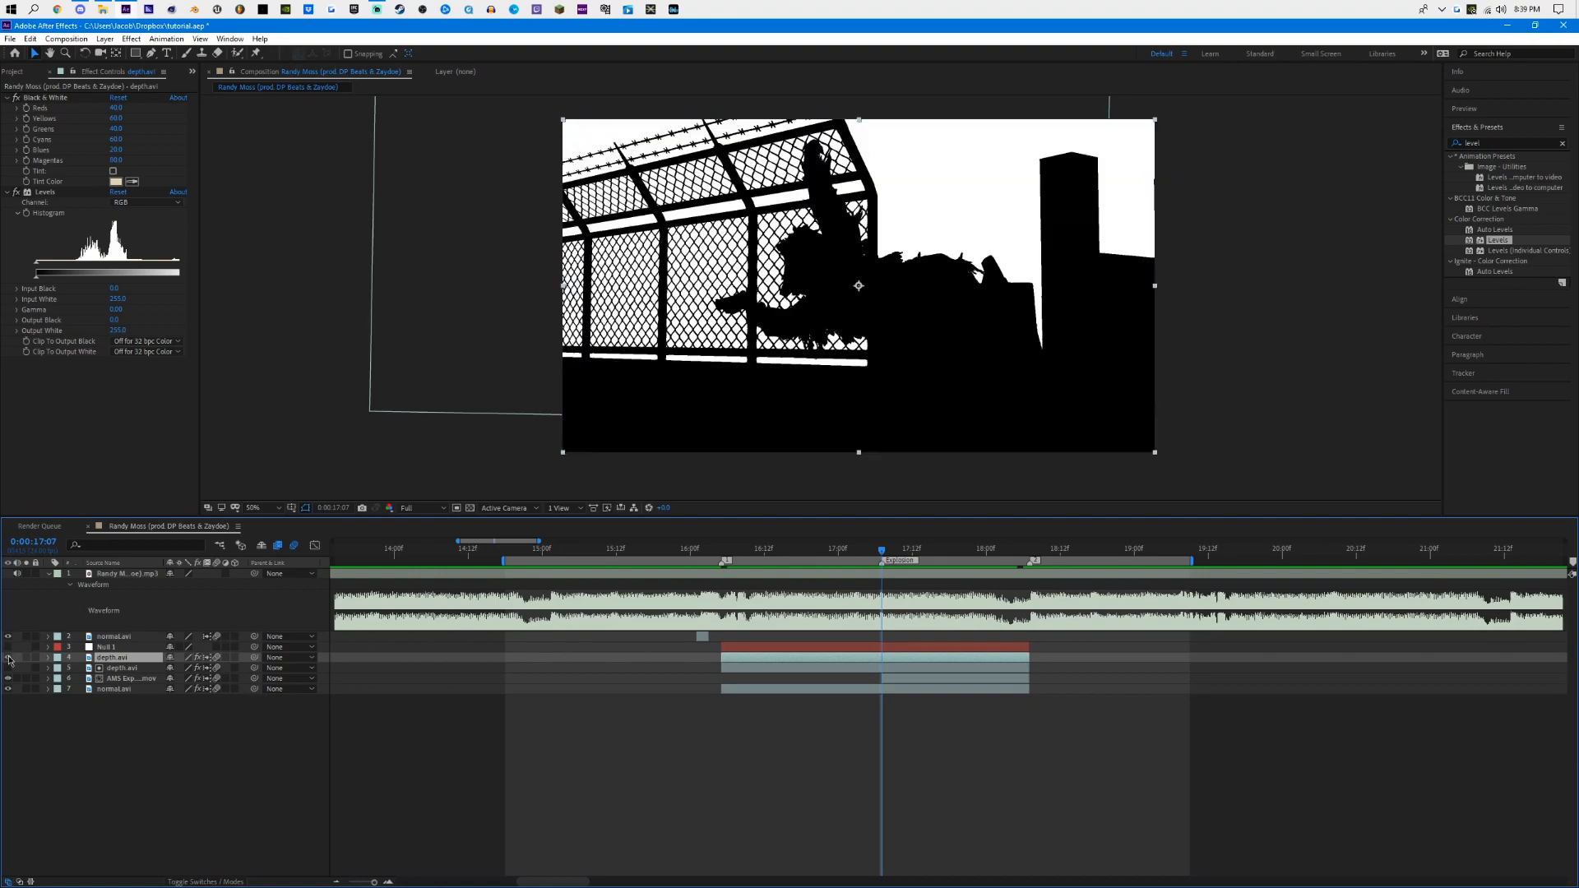
Step: Add a new adjustment layer directly above the duplicated depth.avi layer
click(105, 39)
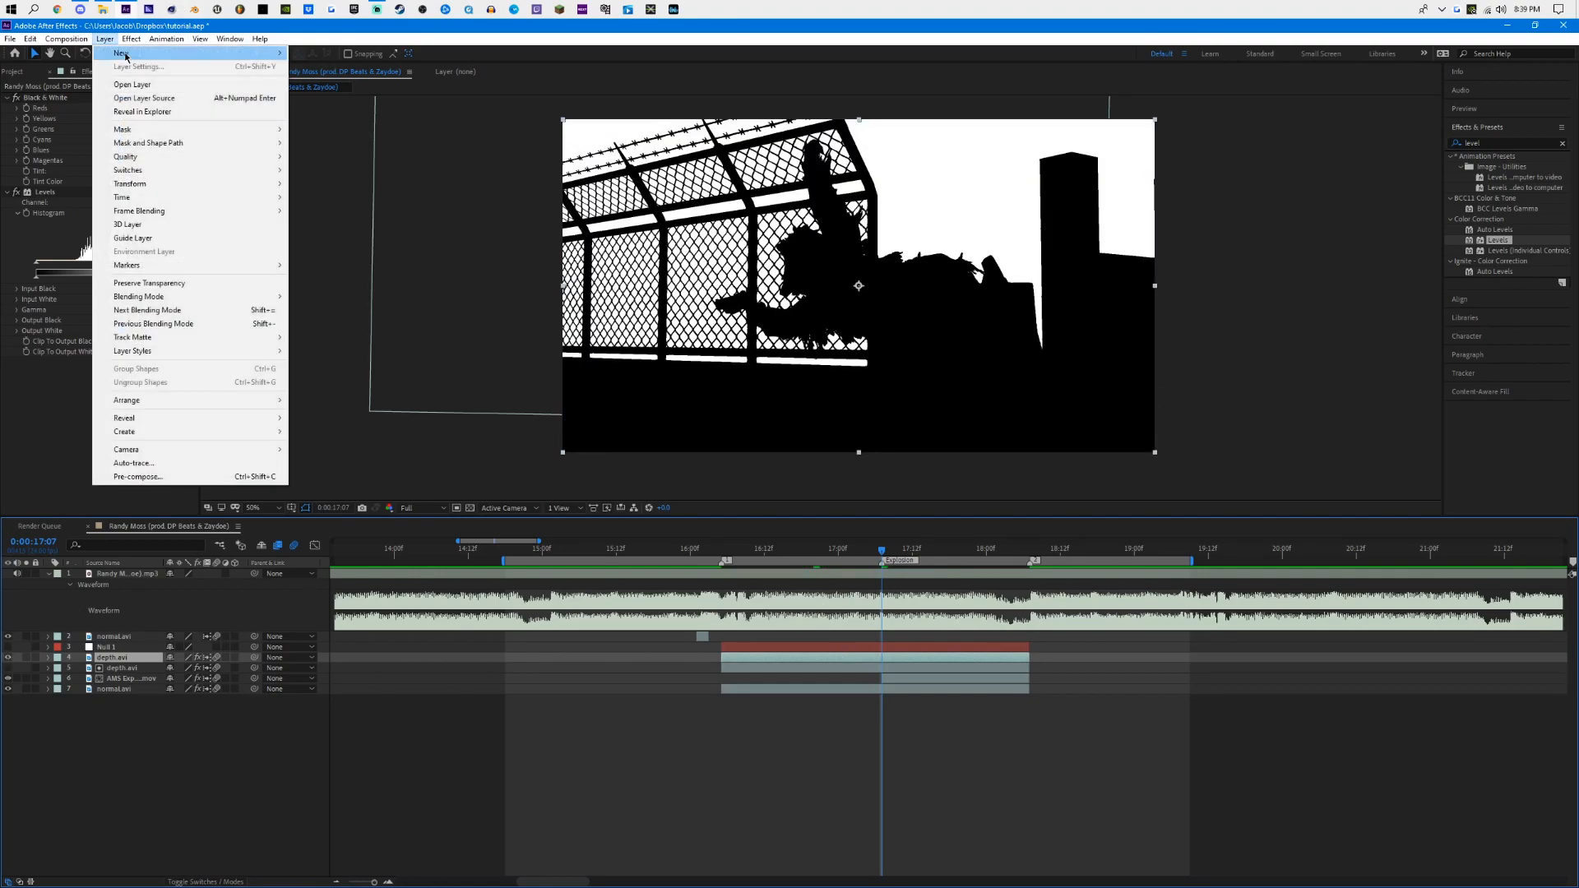
mouse_move(164, 53)
click(333, 134)
Step: Split the adjustment layer at the slow-motion clip's start and at 0:00:18:07, and delete the pieces outside that range
click(728, 548)
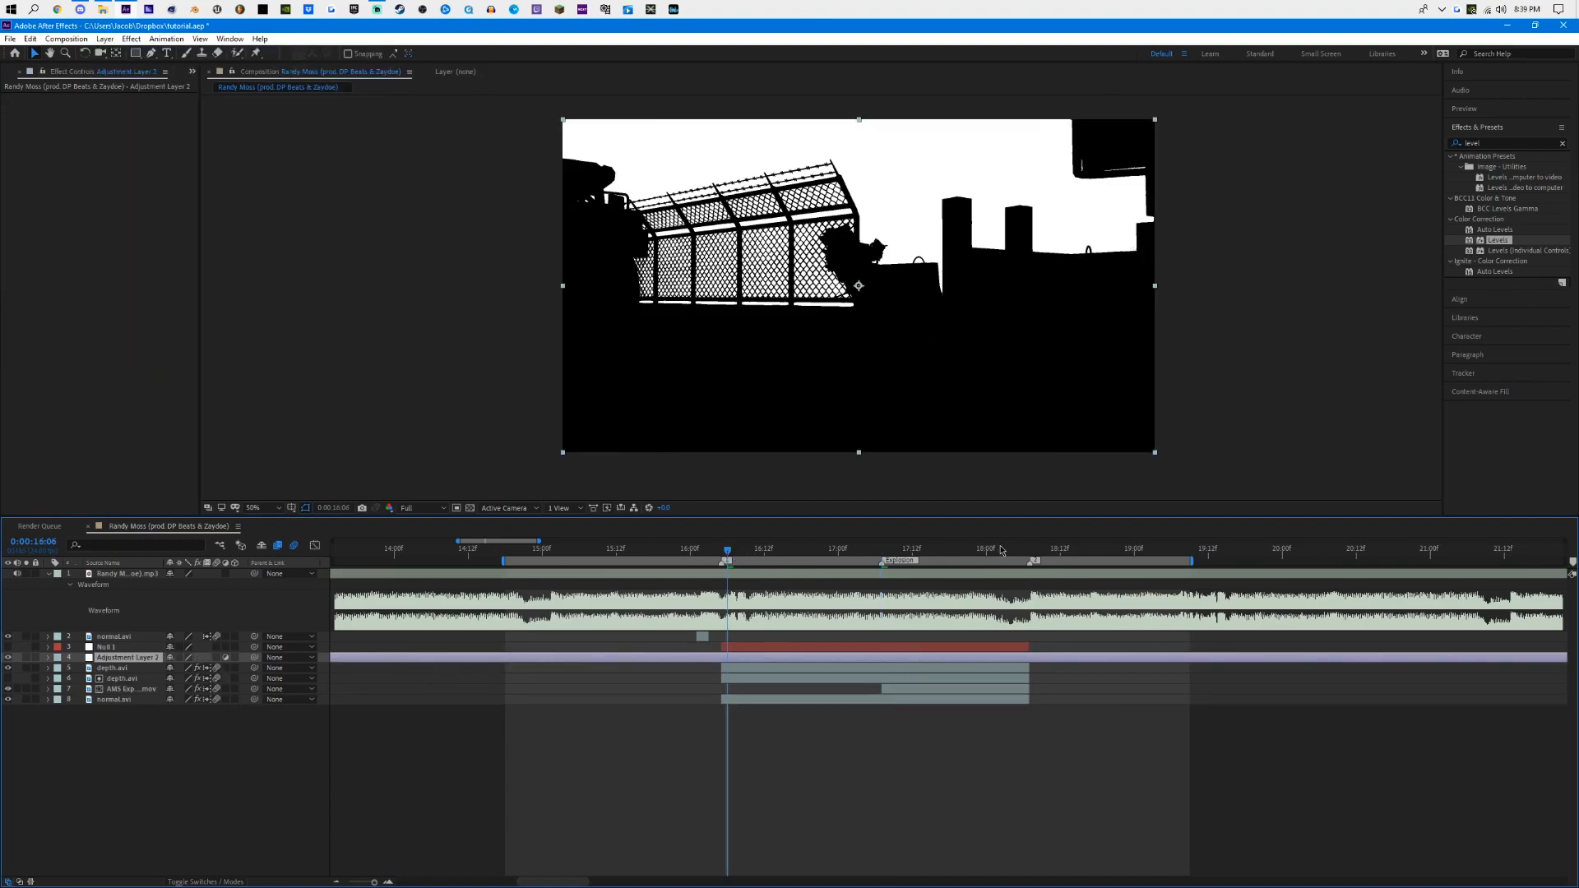
click(722, 550)
key(ctrl+shift+d)
click(1029, 552)
key(ctrl+shift+d)
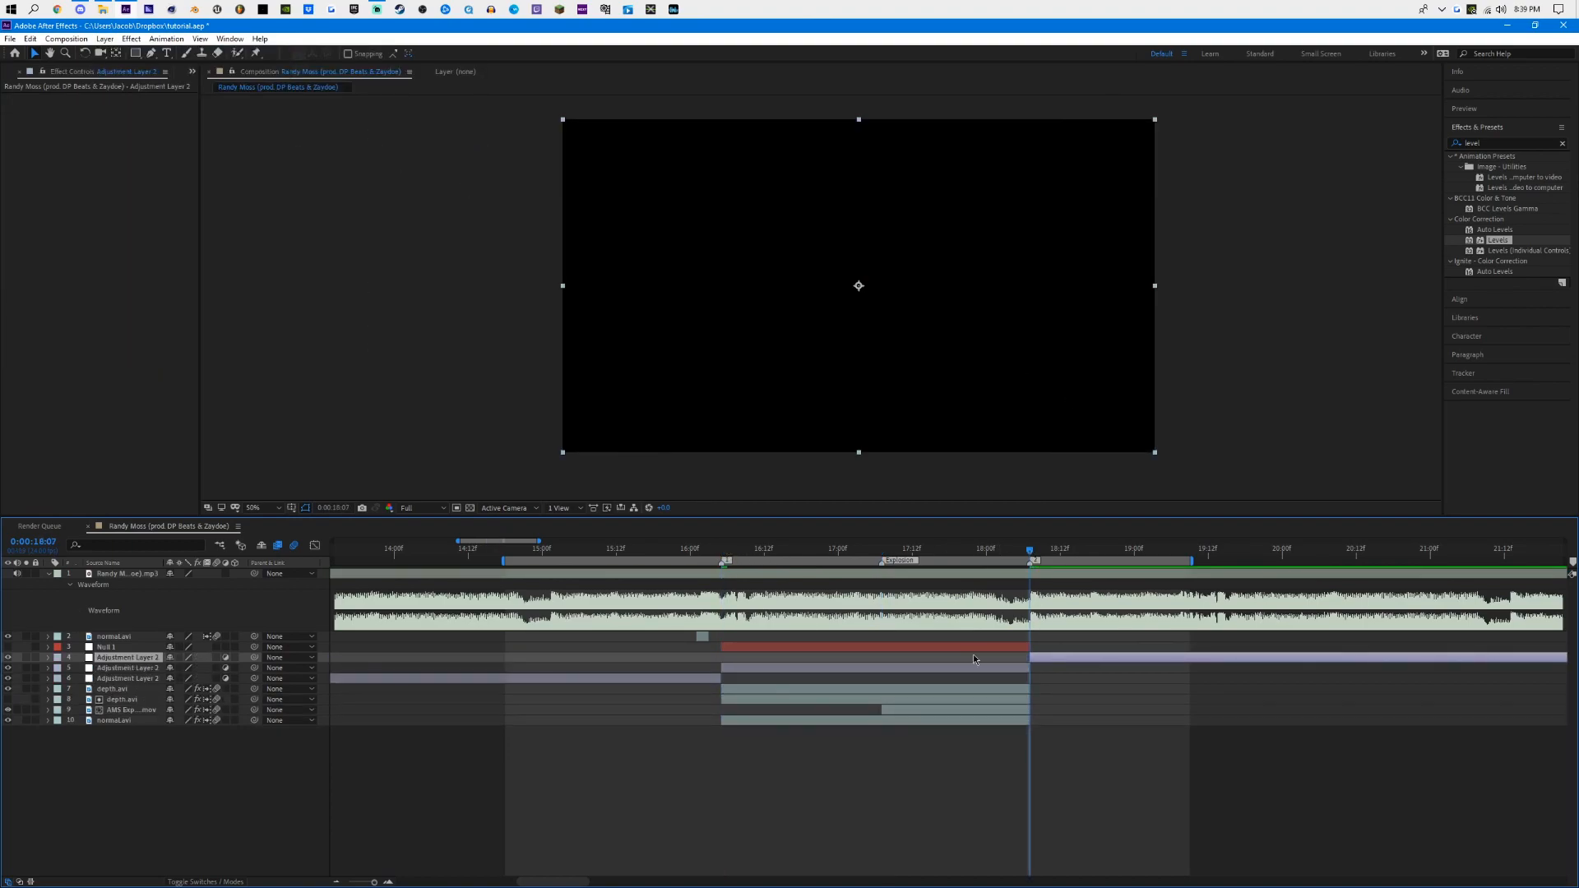
key(Delete)
click(695, 668)
key(Delete)
click(925, 550)
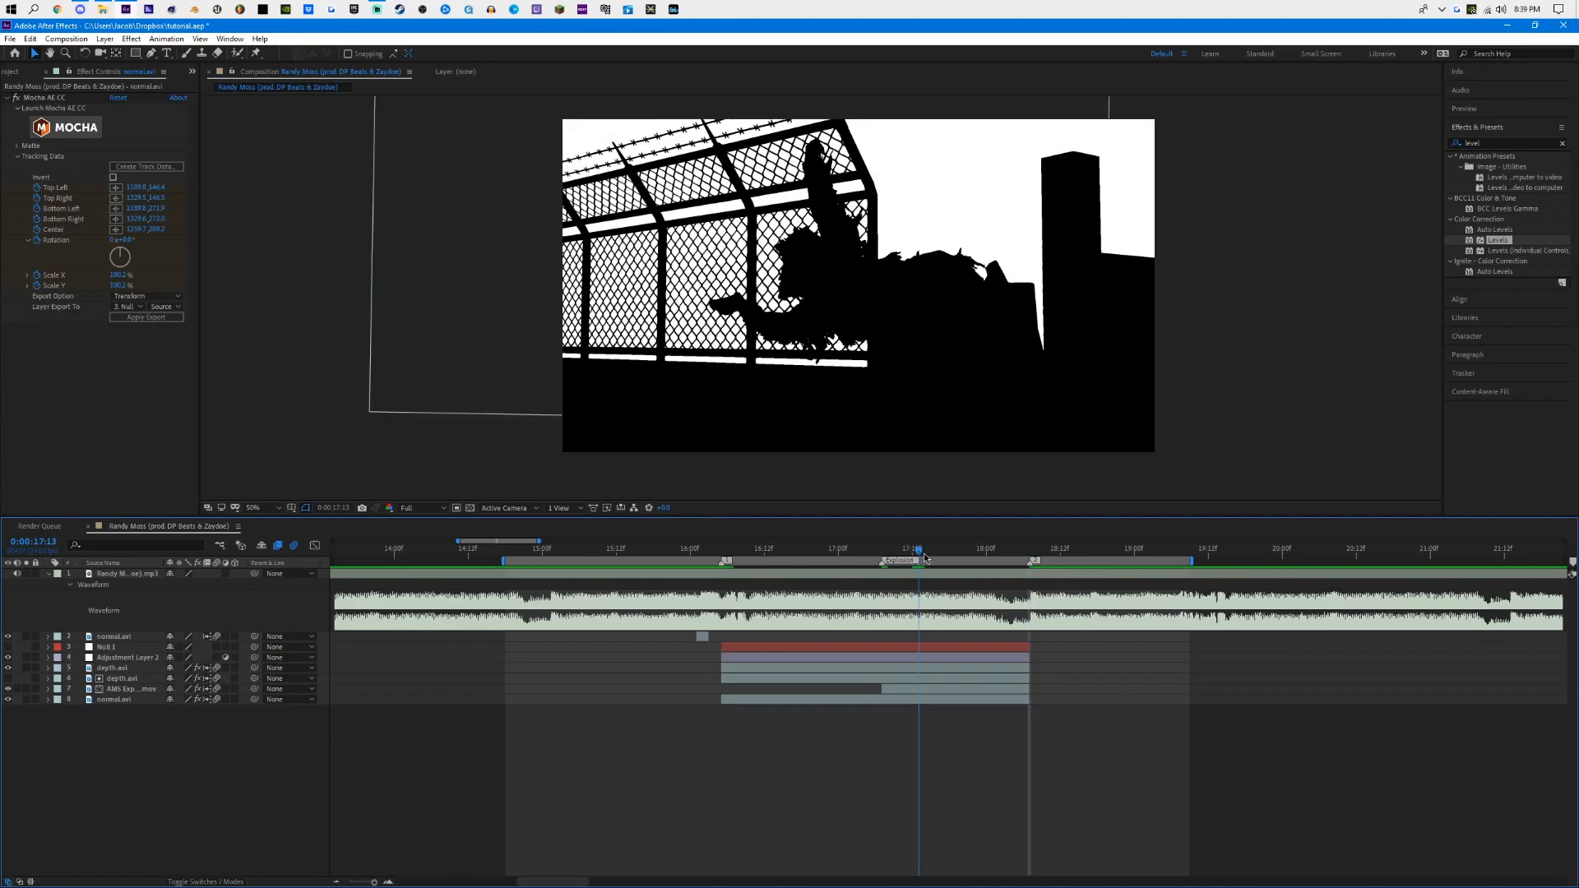
Step: Move the adjustment layer below the duplicated depth.avi and set its track matte to Luma
click(922, 658)
drag(136, 663, 123, 673)
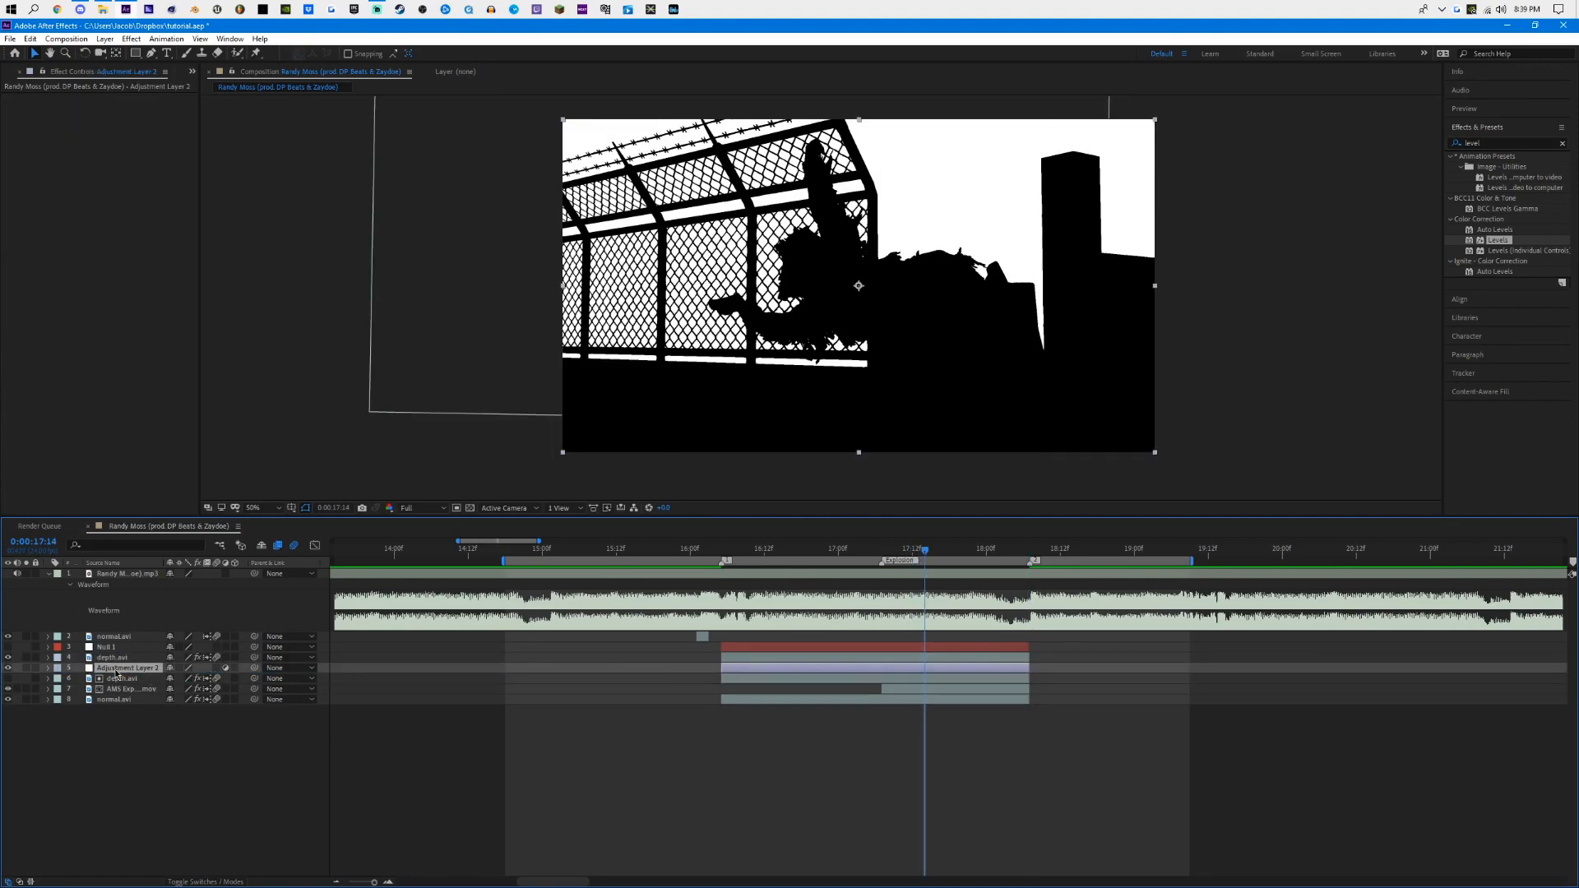
click(205, 882)
click(238, 667)
click(255, 729)
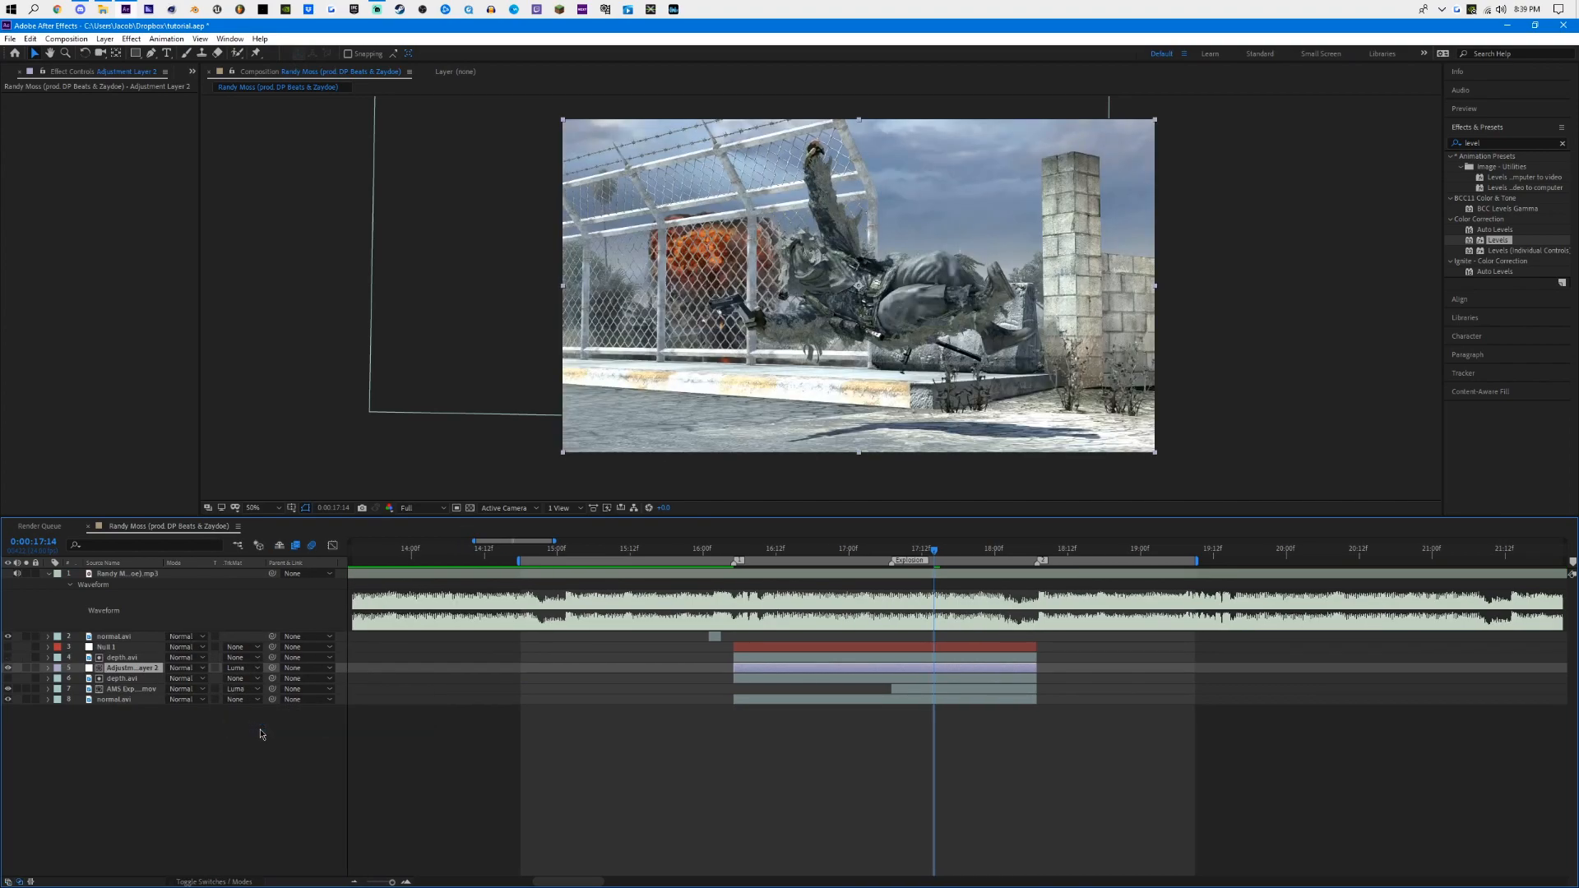
Step: Apply Camera Lens Blur to the adjustment layer with a higher blur radius and Repeat Edge Pixels enabled
click(1505, 142)
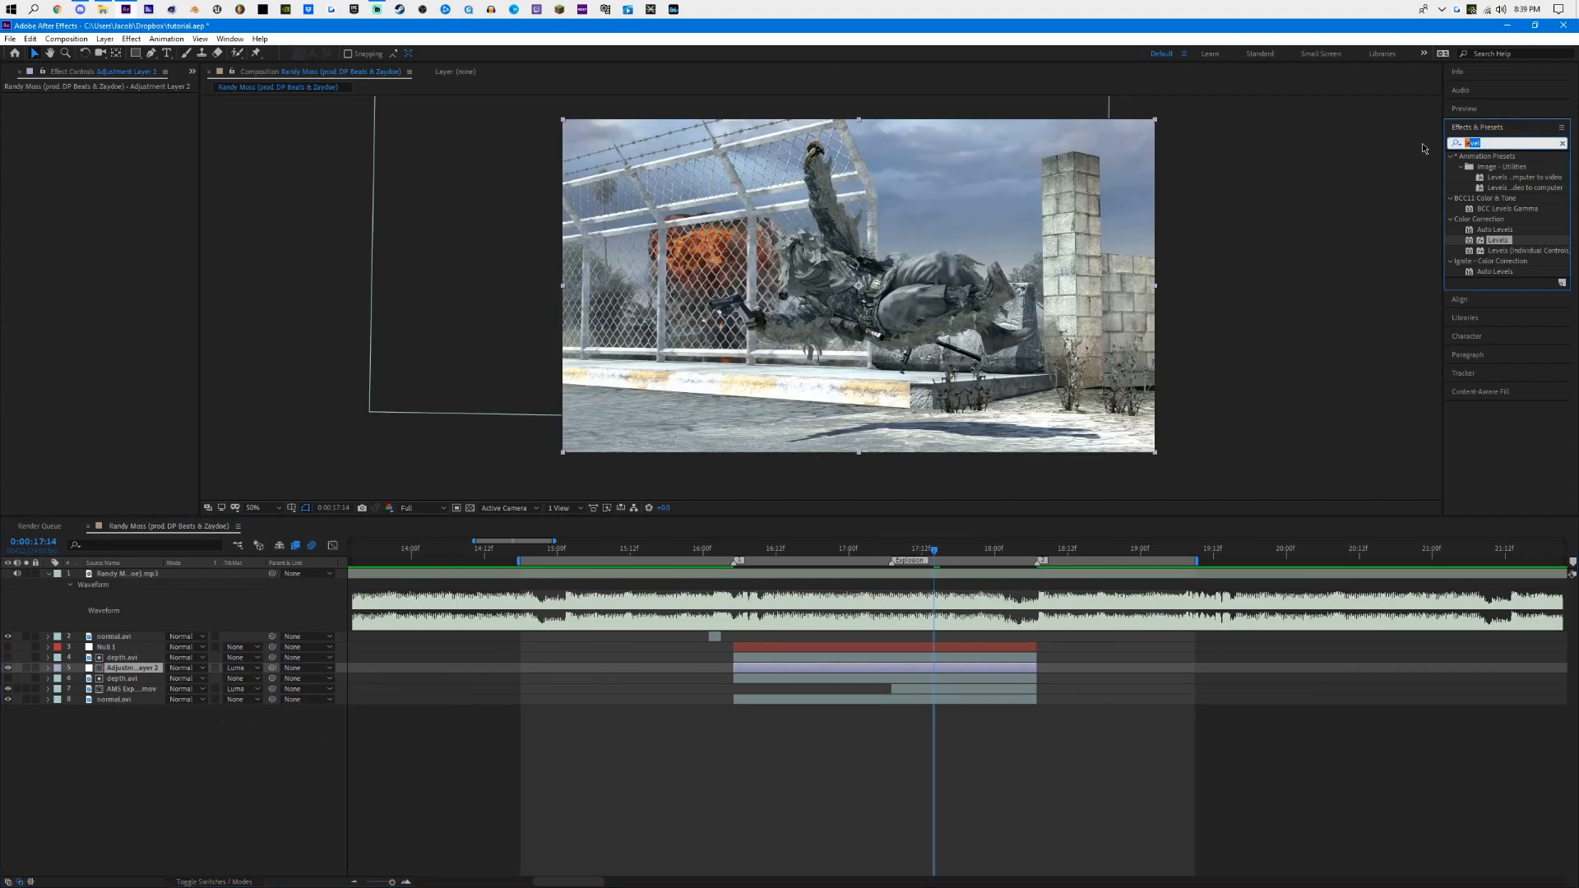
text(camera le)
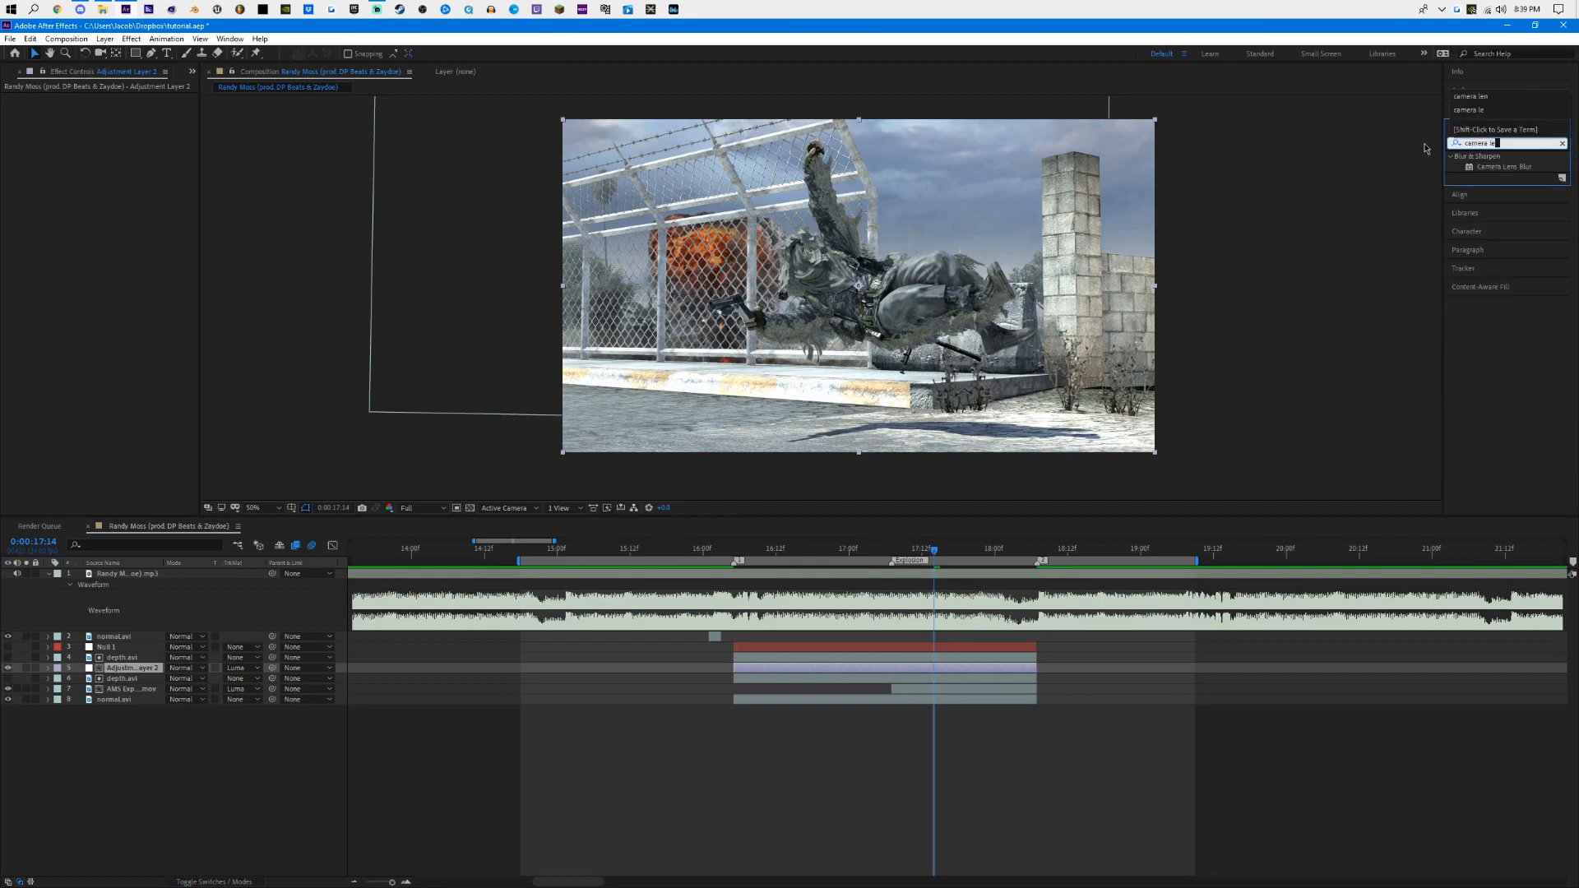
drag(1499, 169, 979, 670)
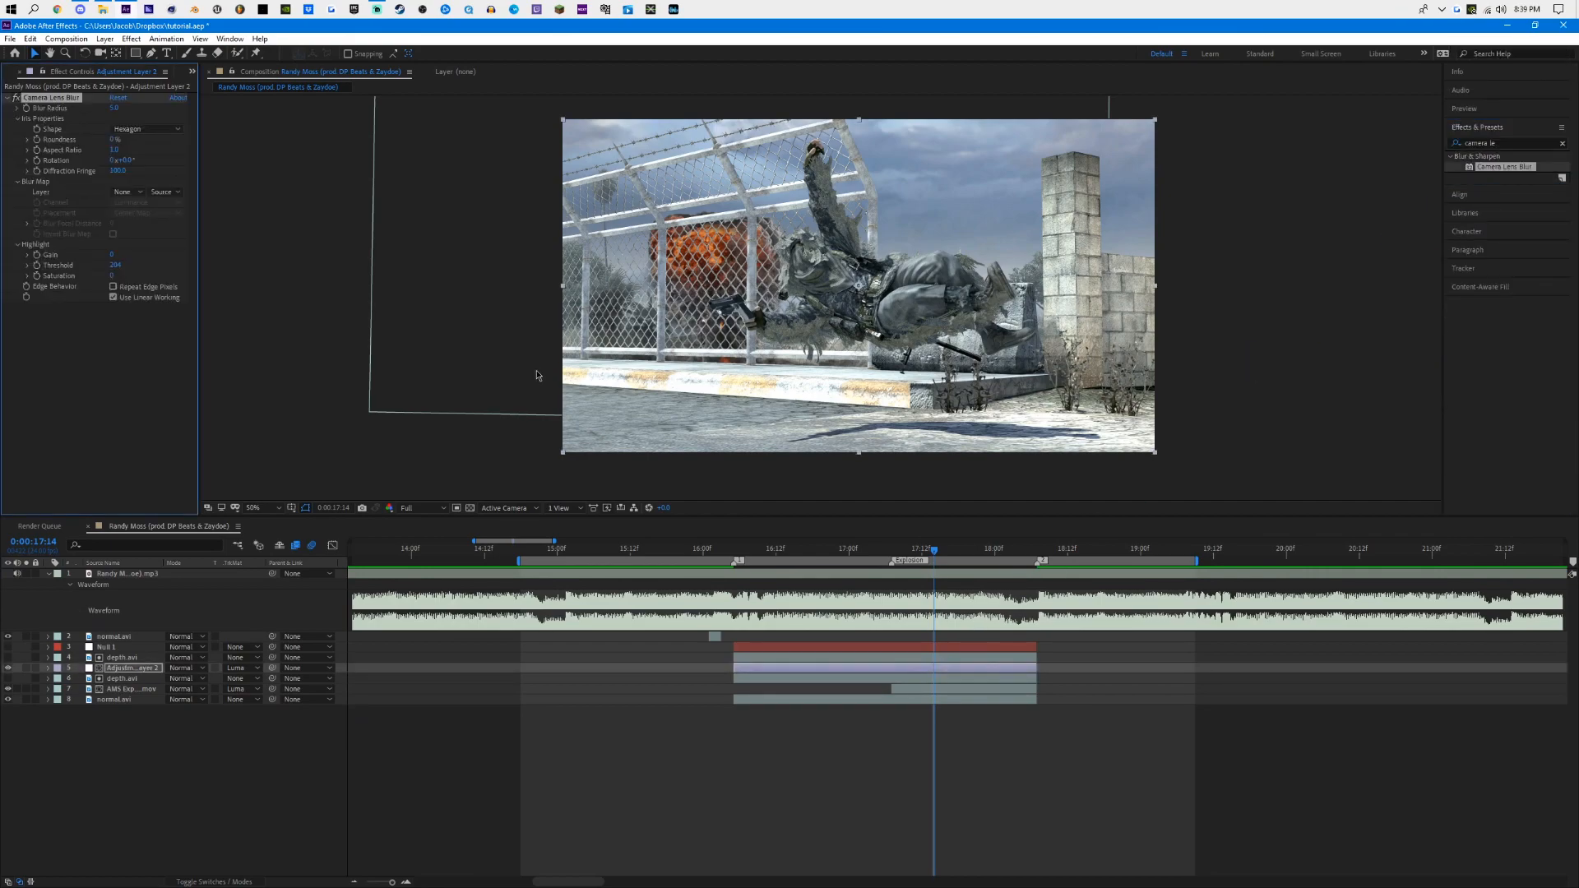
drag(114, 107, 147, 114)
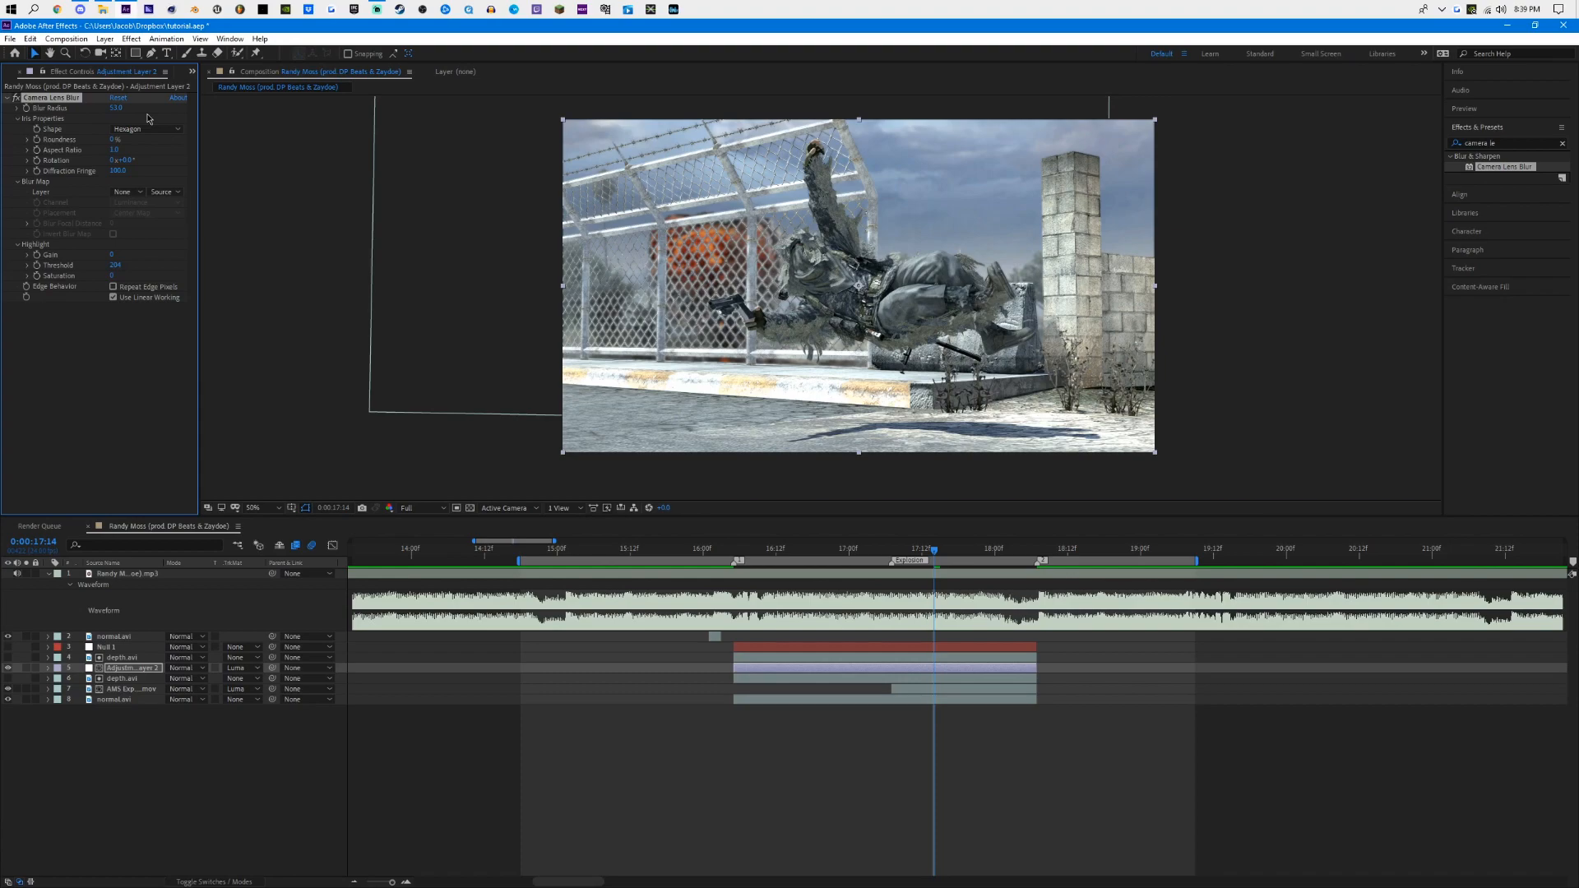
scroll(773, 244, up, 1)
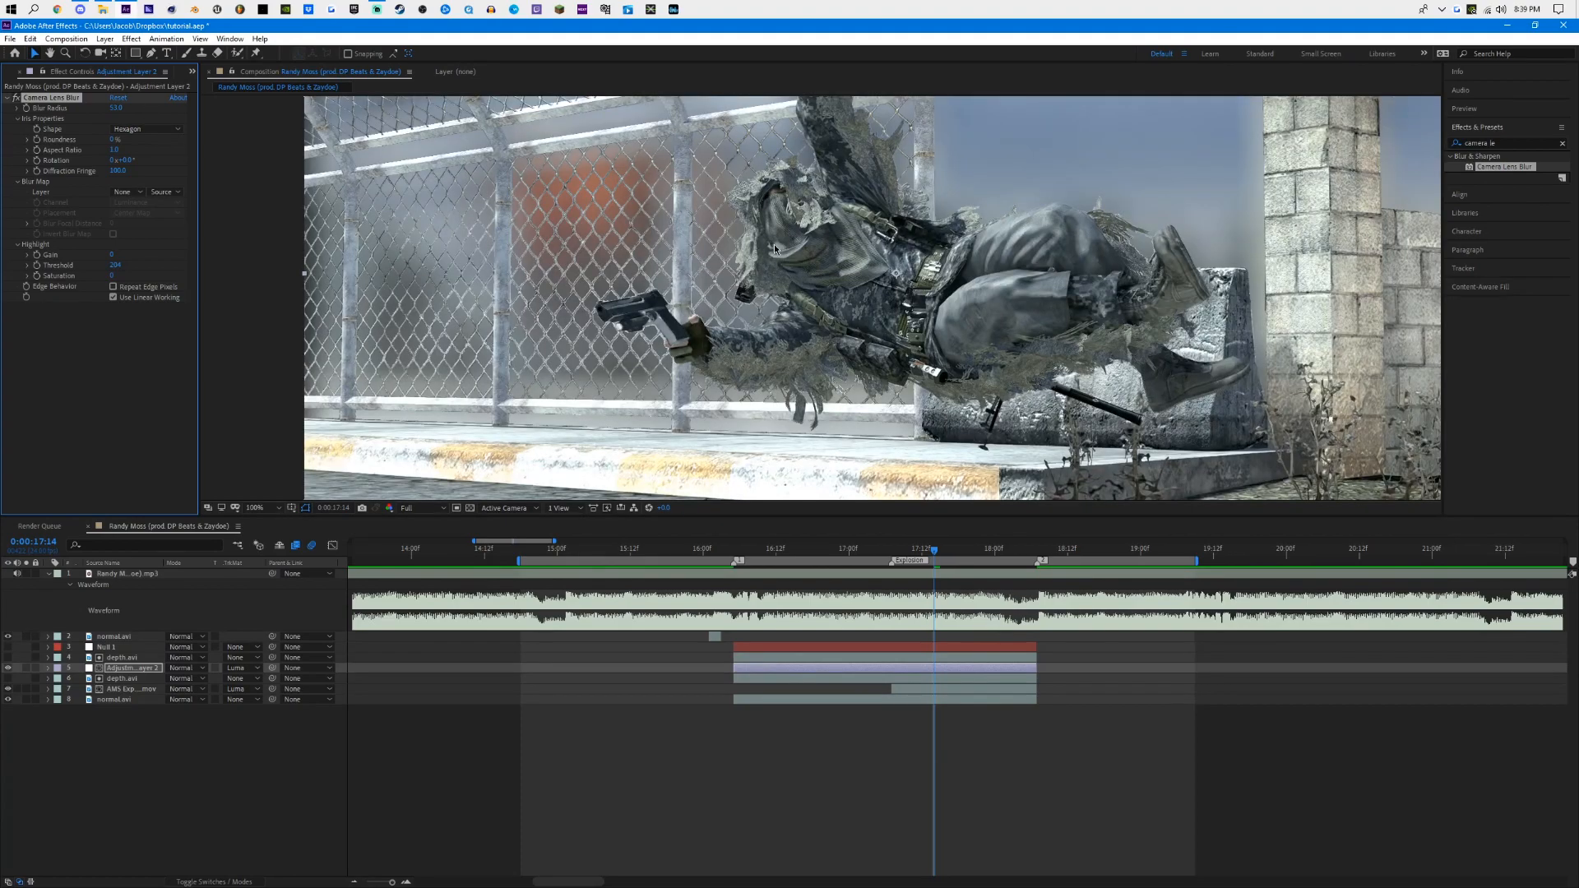
scroll(773, 244, down, 1)
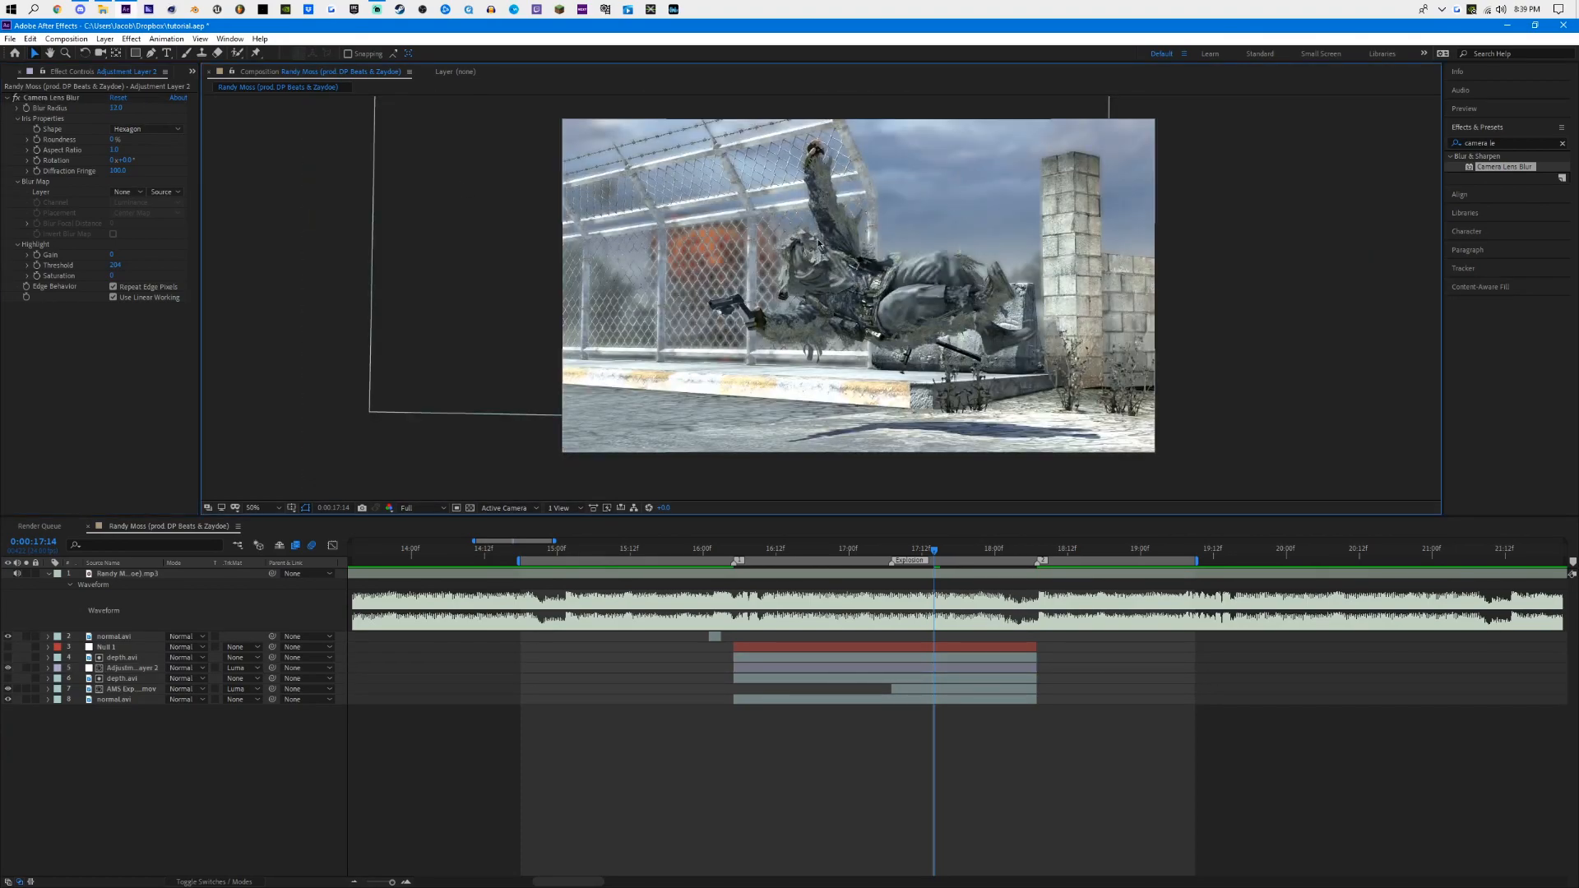
Step: Find the Invert effect and apply it to the upper depth.avi matte layer
click(1513, 142)
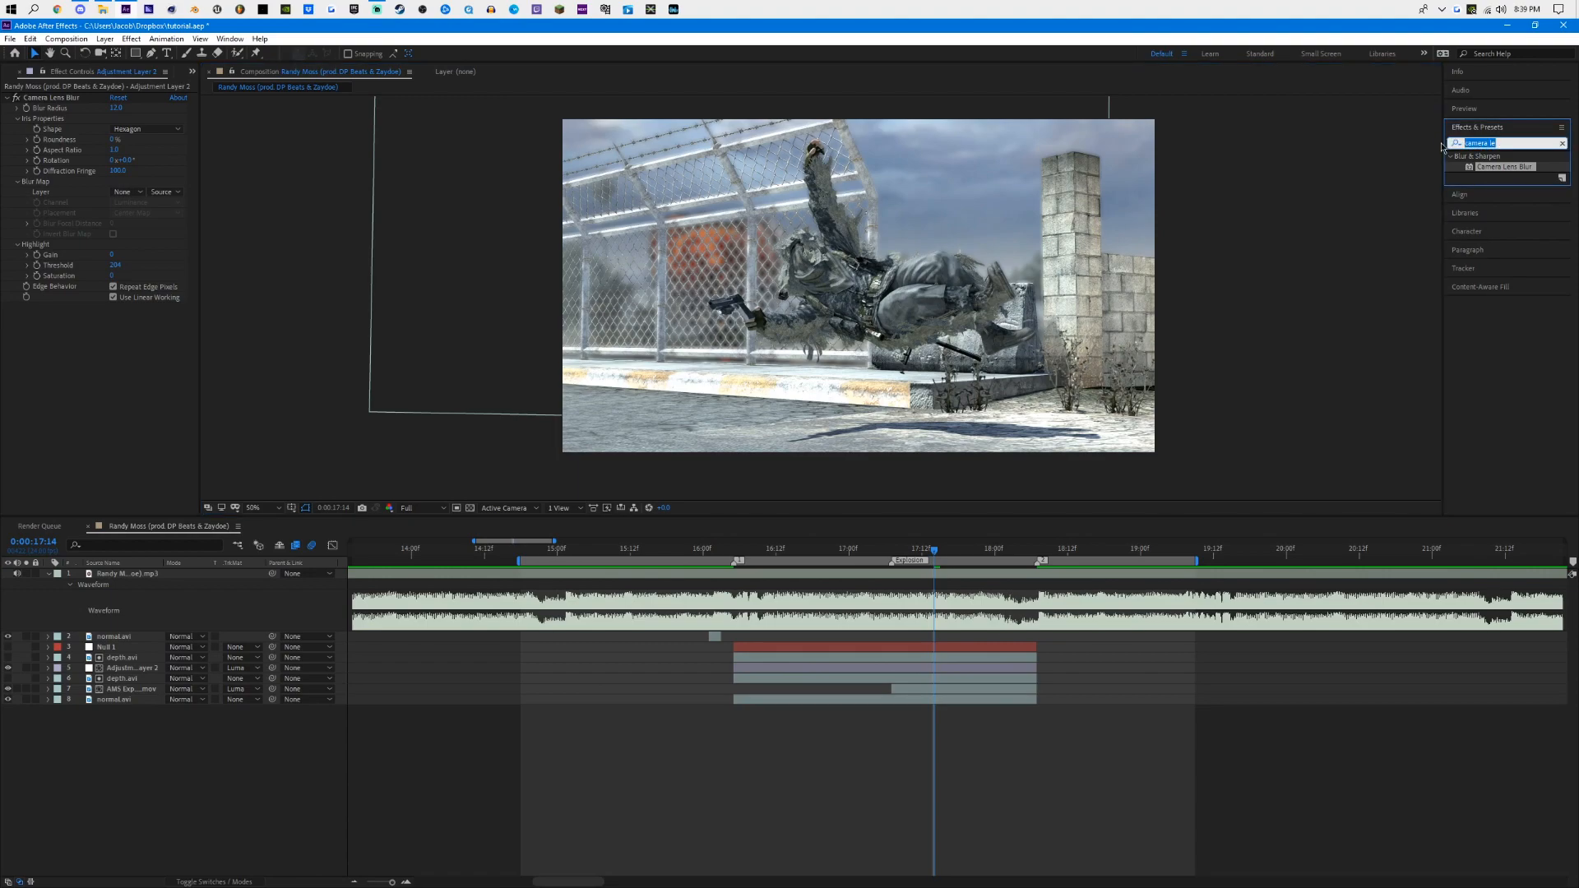
key(BackSpace)
click(1483, 143)
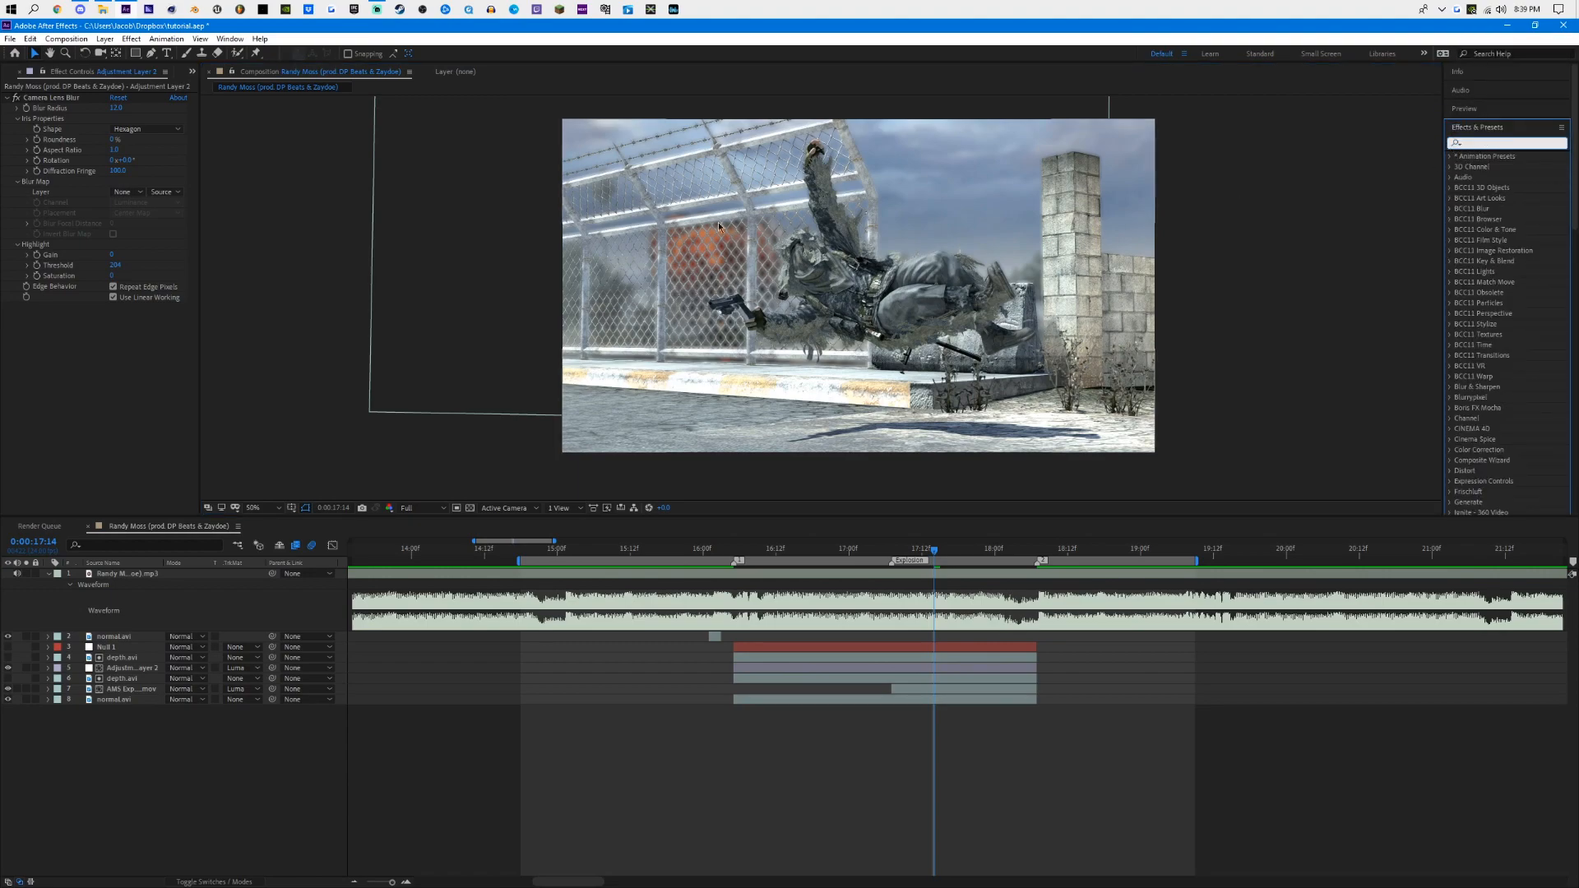
text(inver)
drag(1497, 272, 915, 658)
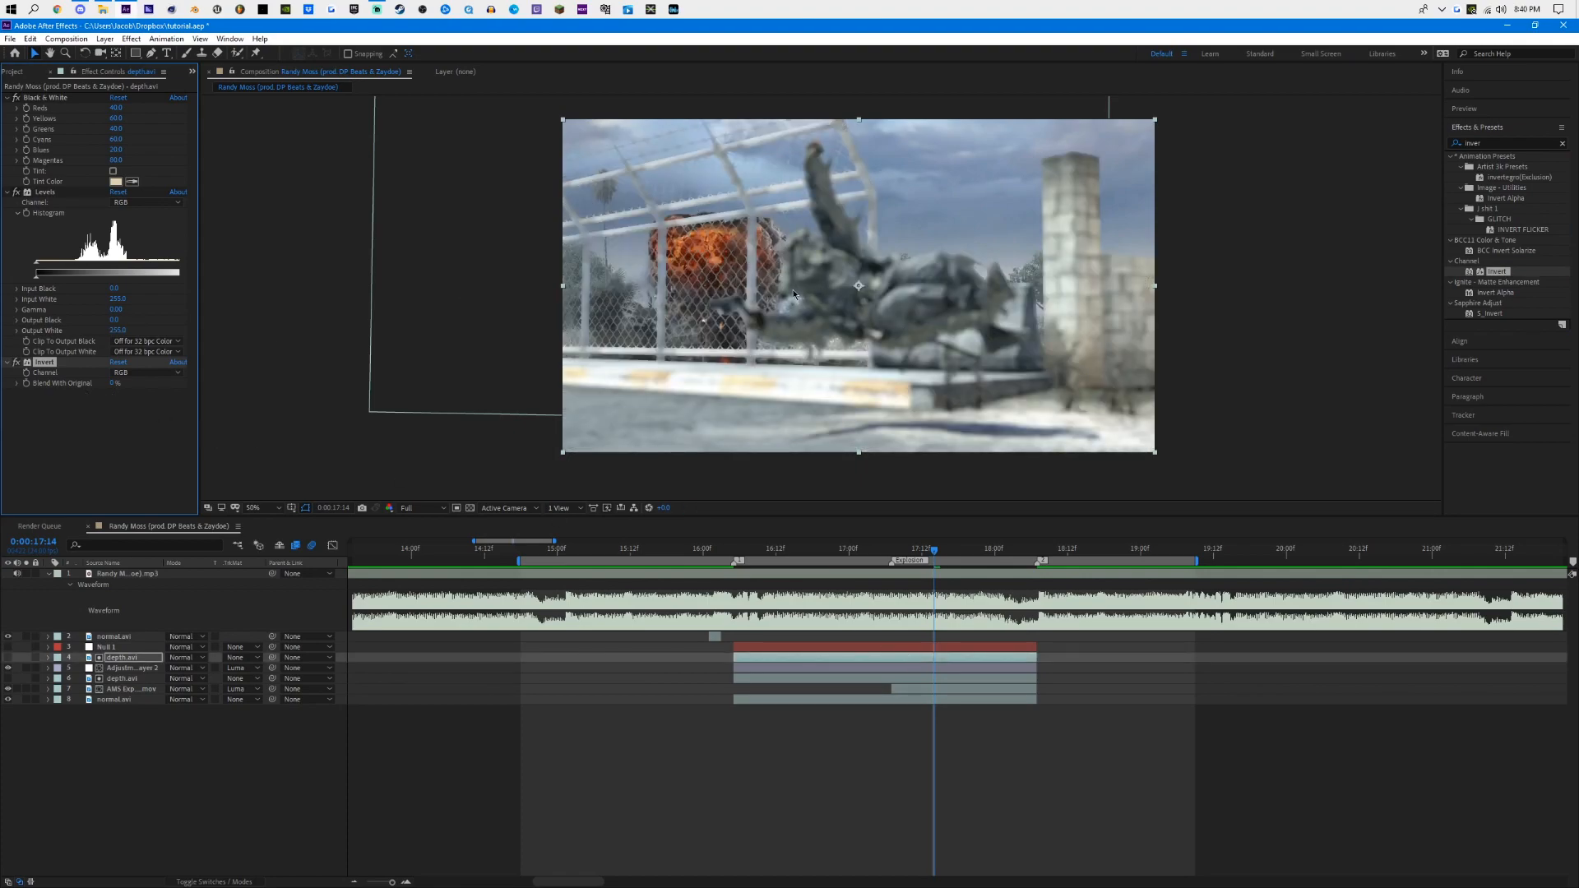
Step: Lower the adjustment layer's Camera Lens Blur radius and try the Invert effect's Blend With Original at 100%
click(878, 667)
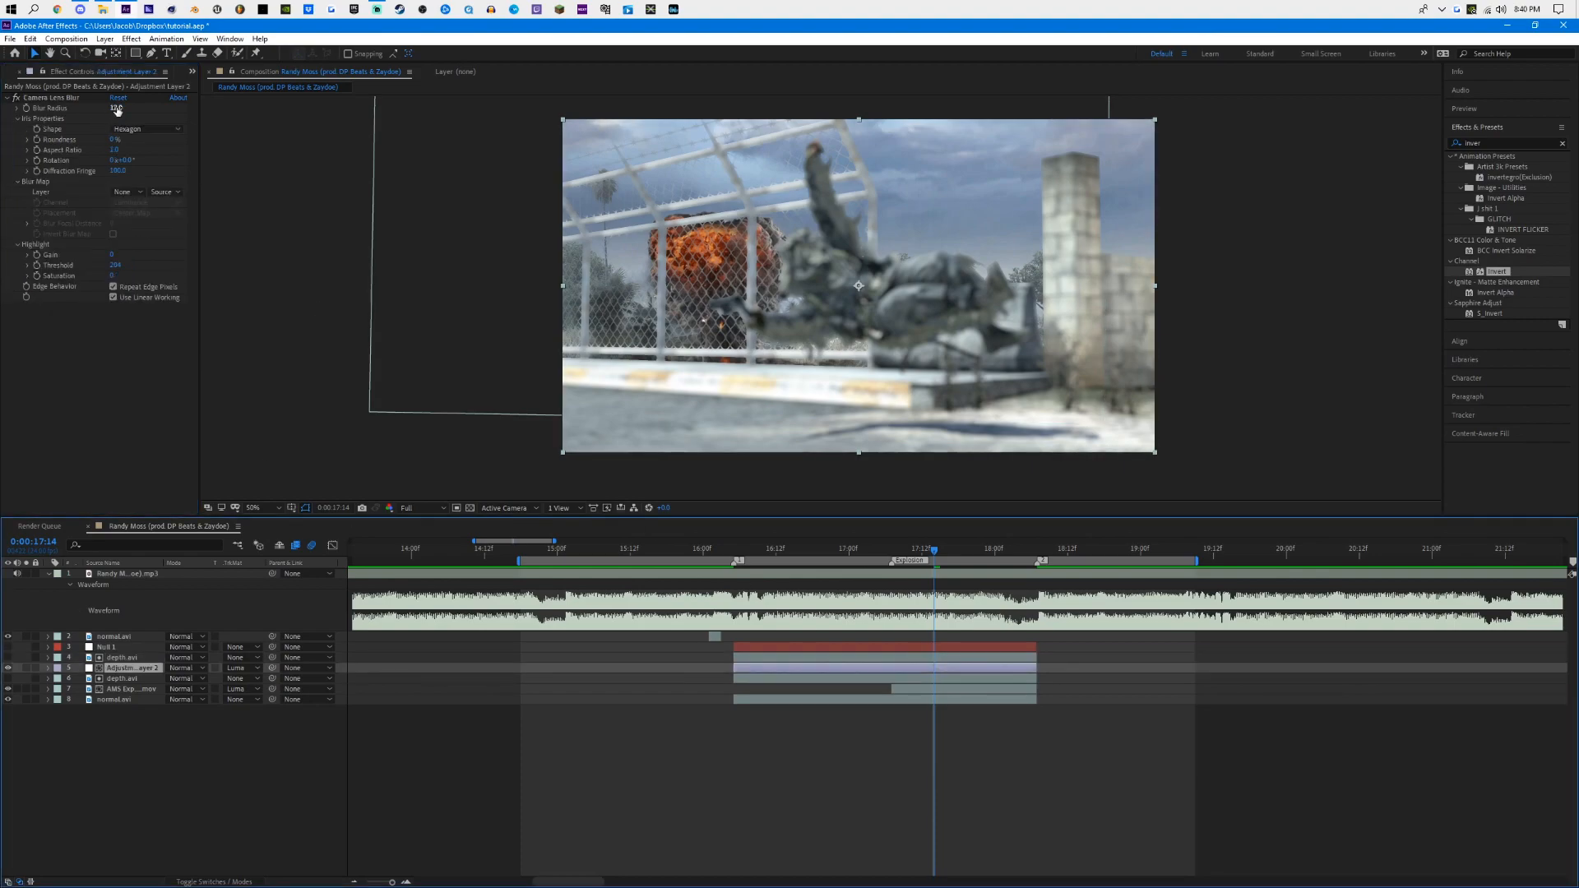
click(927, 659)
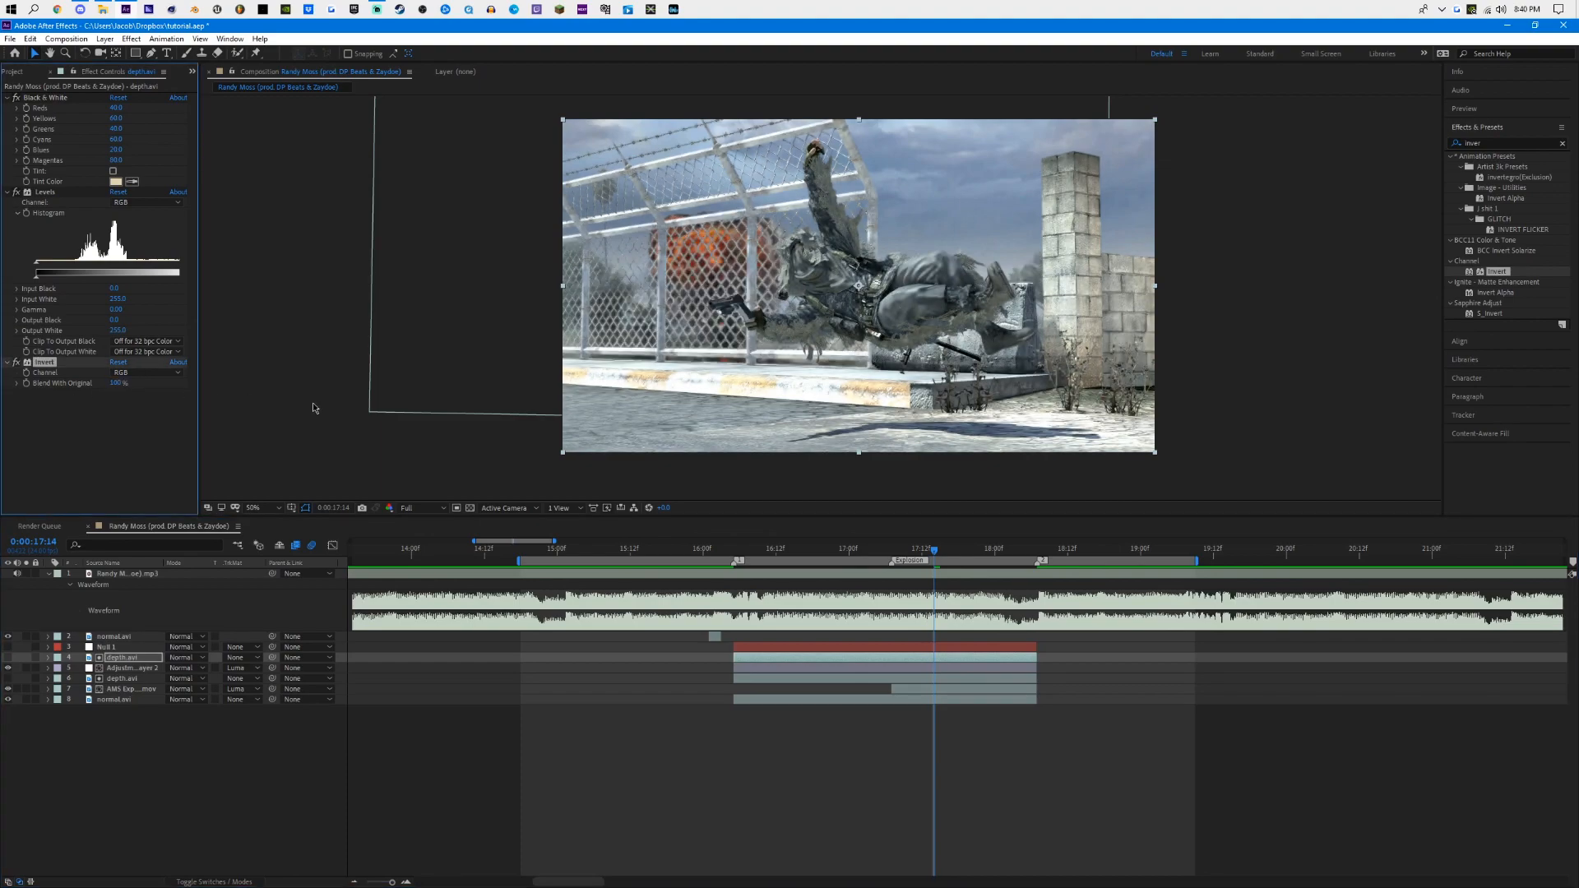
click(930, 672)
click(930, 658)
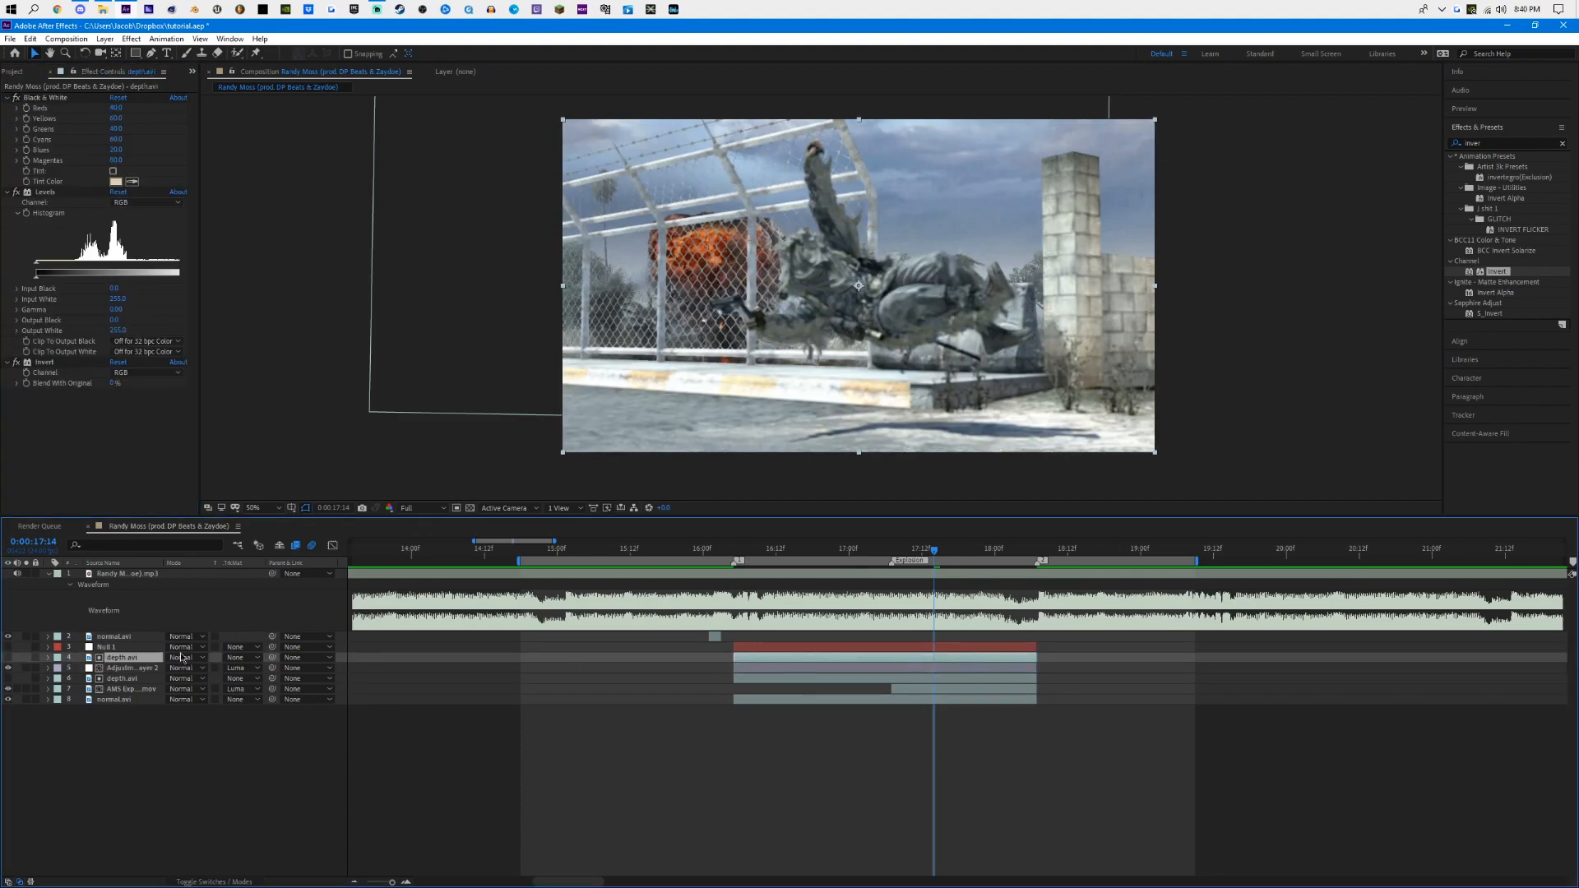
Step: Show the upper depth.avi matte, compare it with Invert off and on, and try Blend With Original at 99%
click(9, 658)
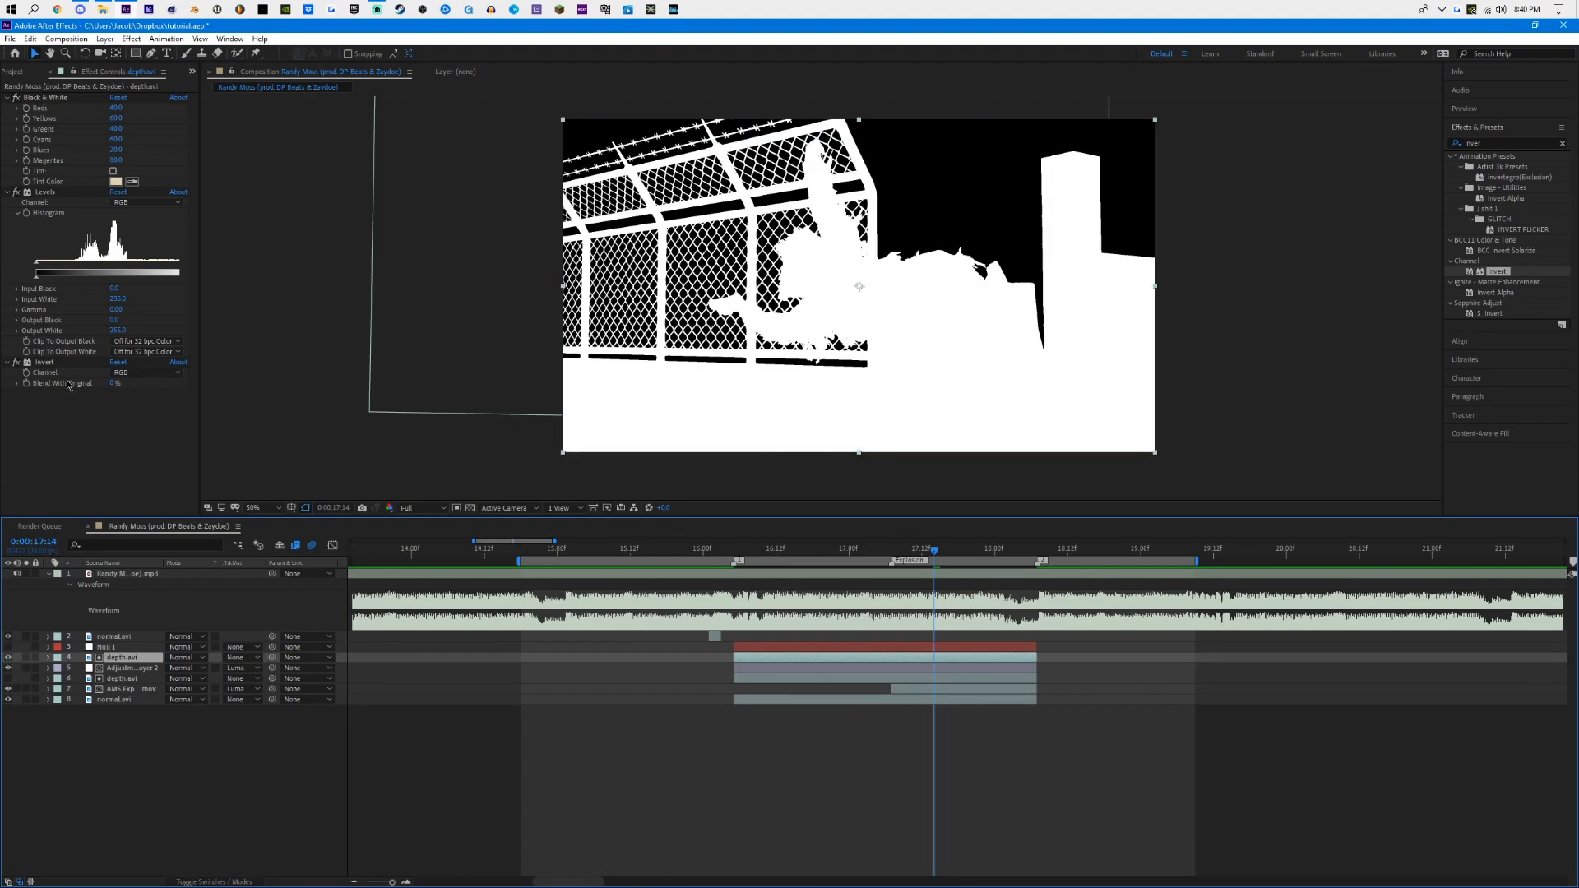
click(15, 363)
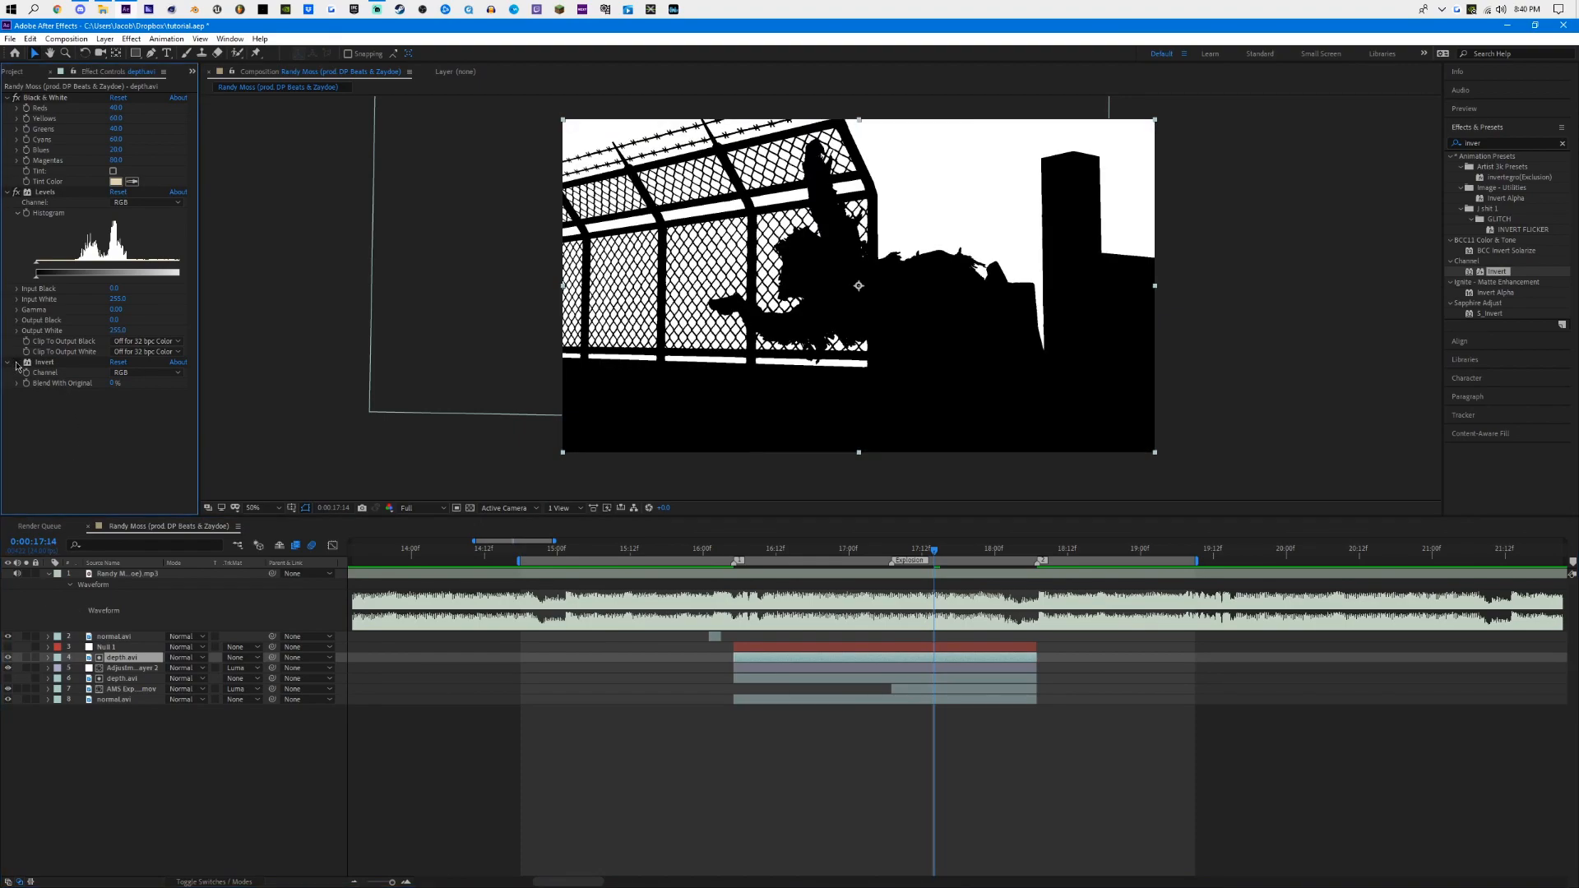
click(16, 363)
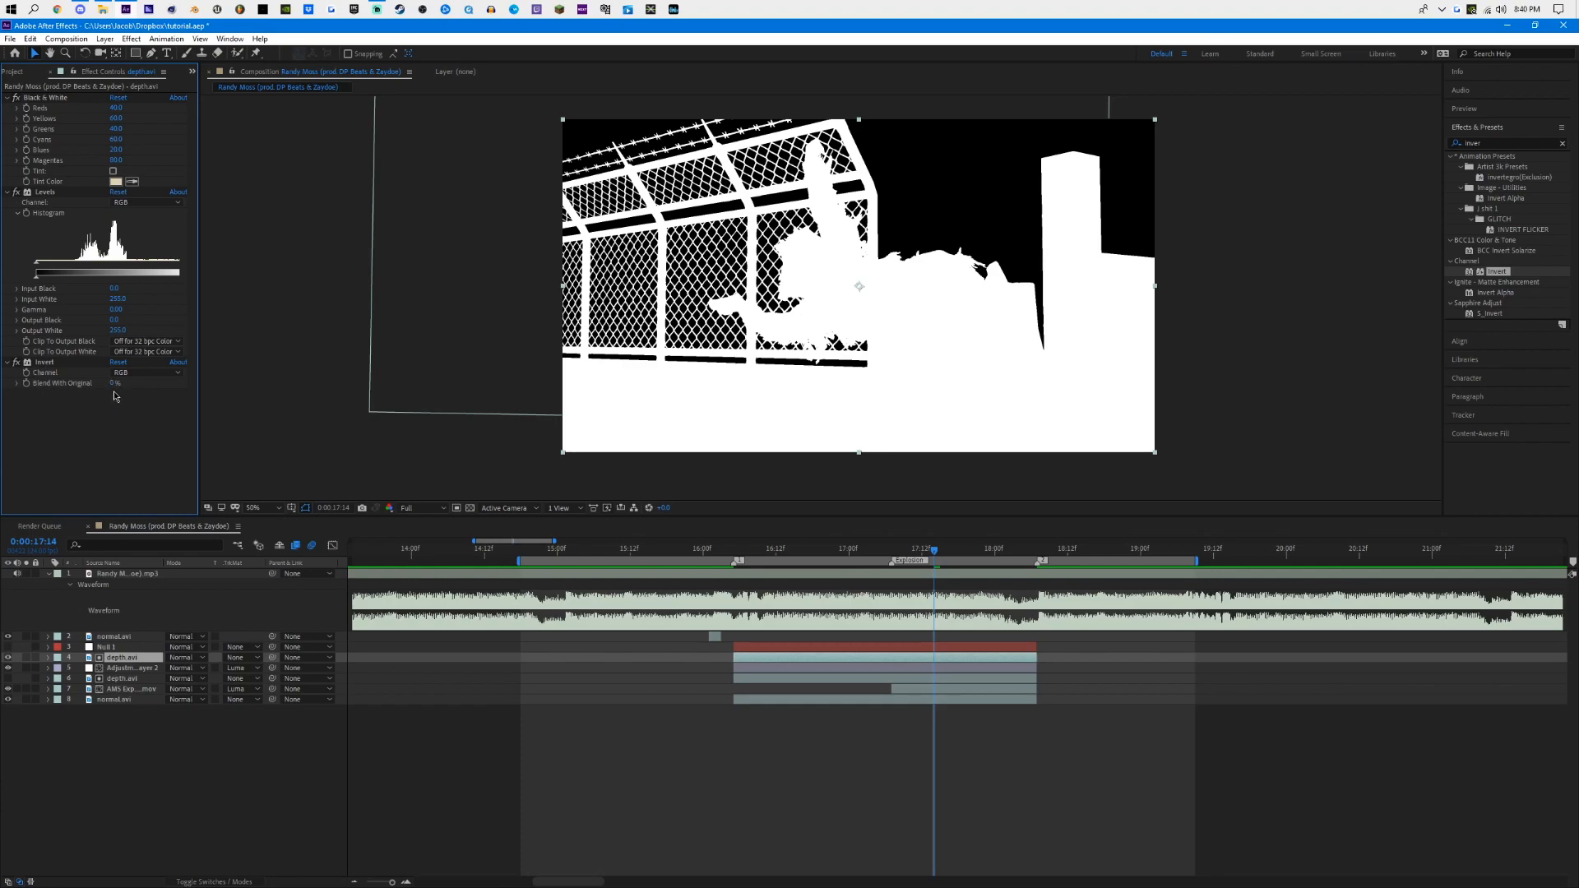
drag(113, 383, 204, 401)
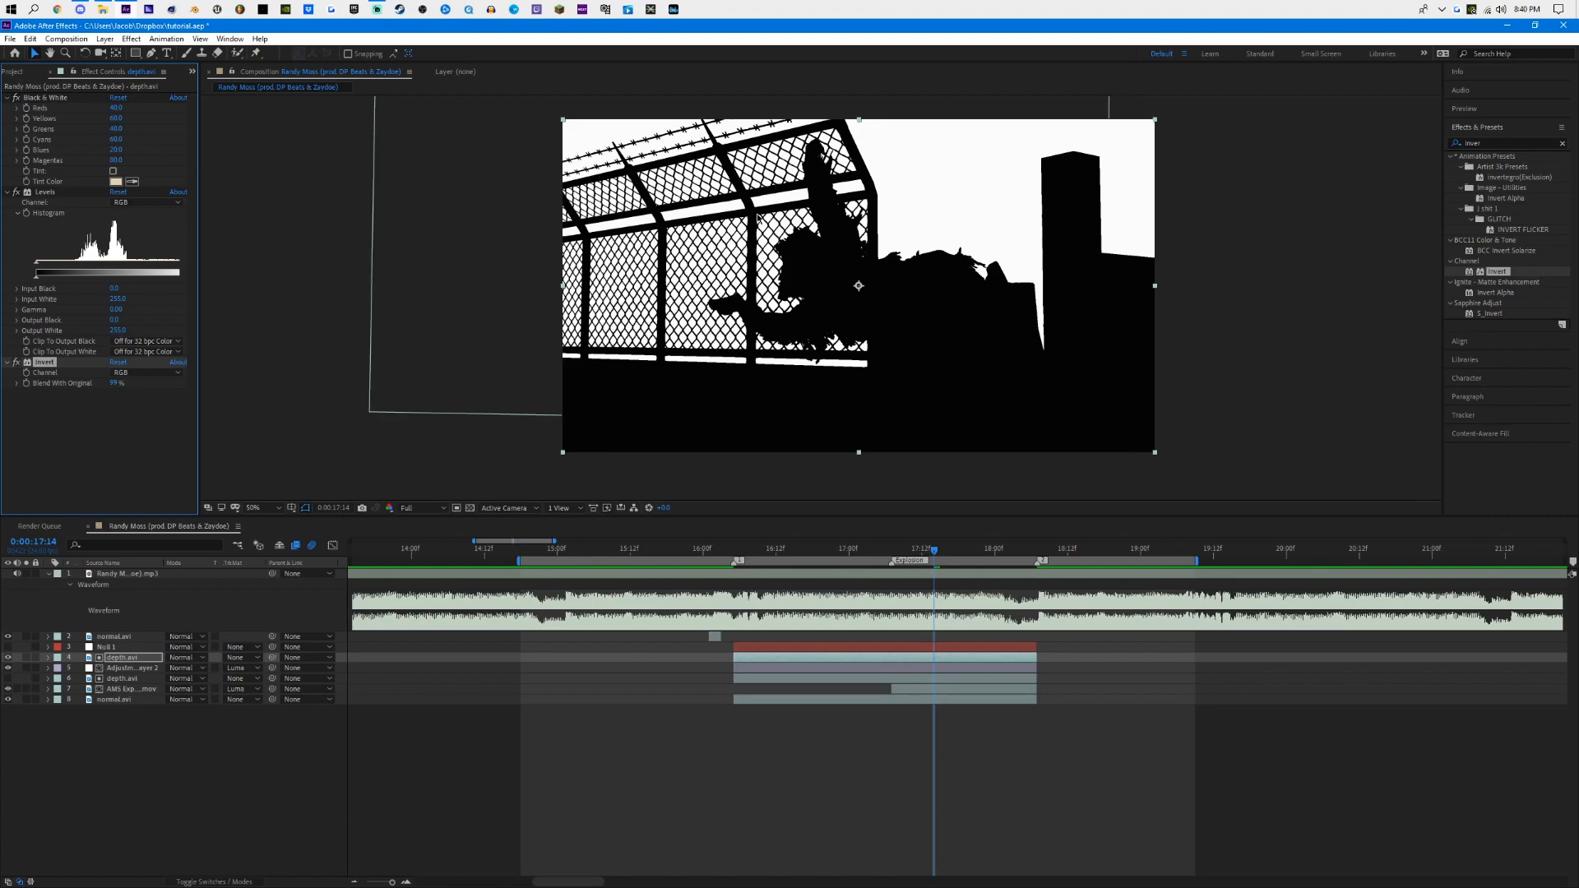
Step: At 0:00:17:01, raise the adjustment layer's Camera Lens Blur radius and preview the focus shift onto the explosion
mouse_move(893, 553)
mouse_down()
mouse_move(873, 558)
mouse_move(891, 558)
mouse_up()
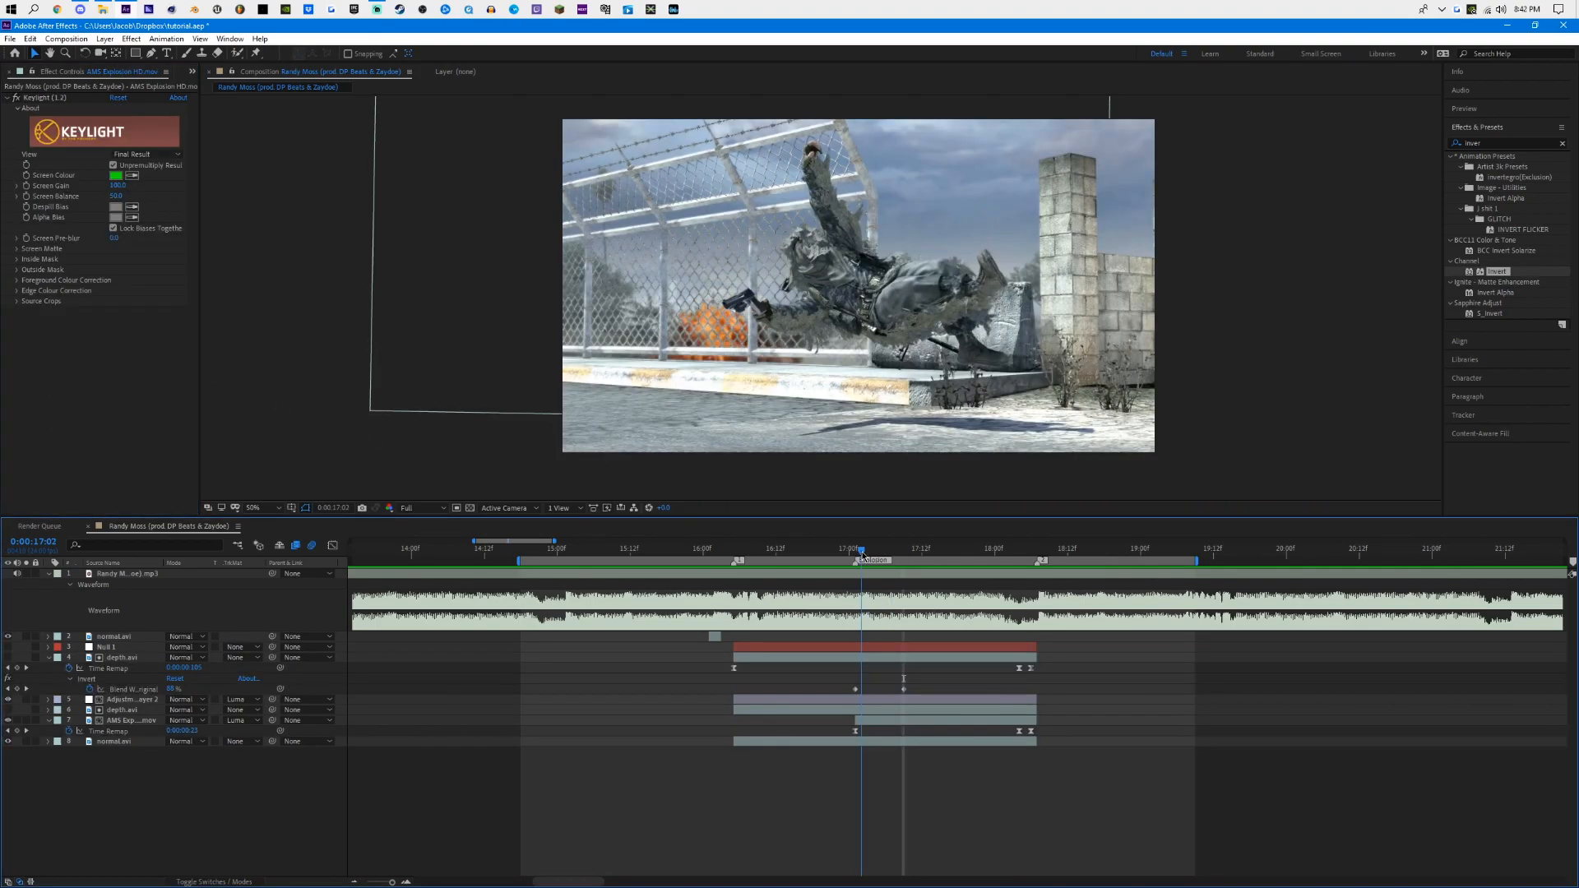
drag(862, 554, 855, 555)
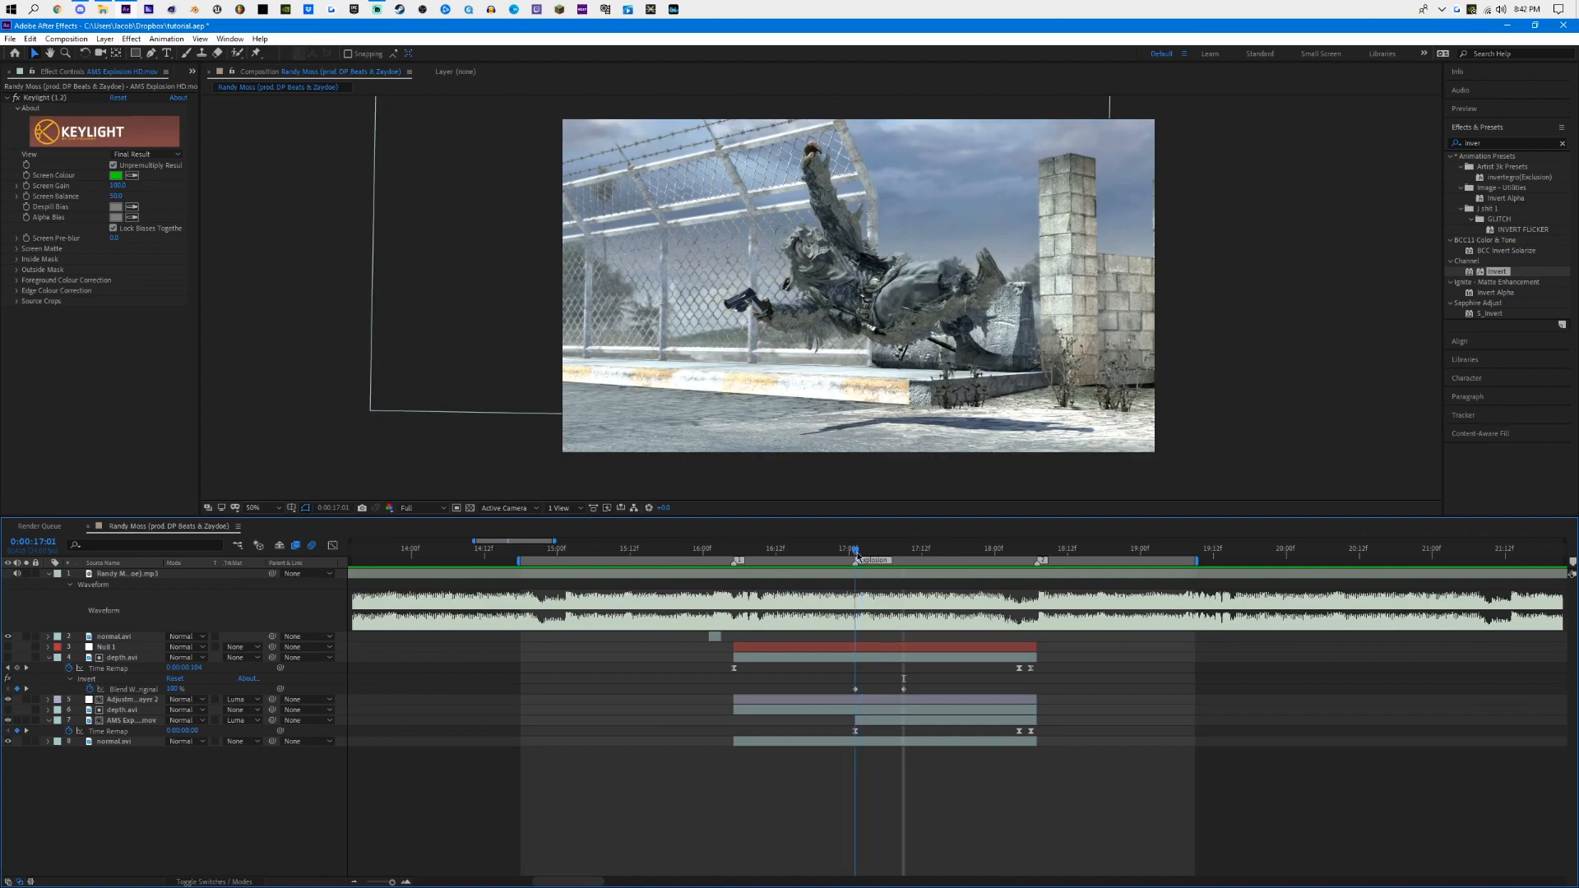
click(874, 701)
drag(113, 108, 122, 109)
scroll(822, 265, up, 1)
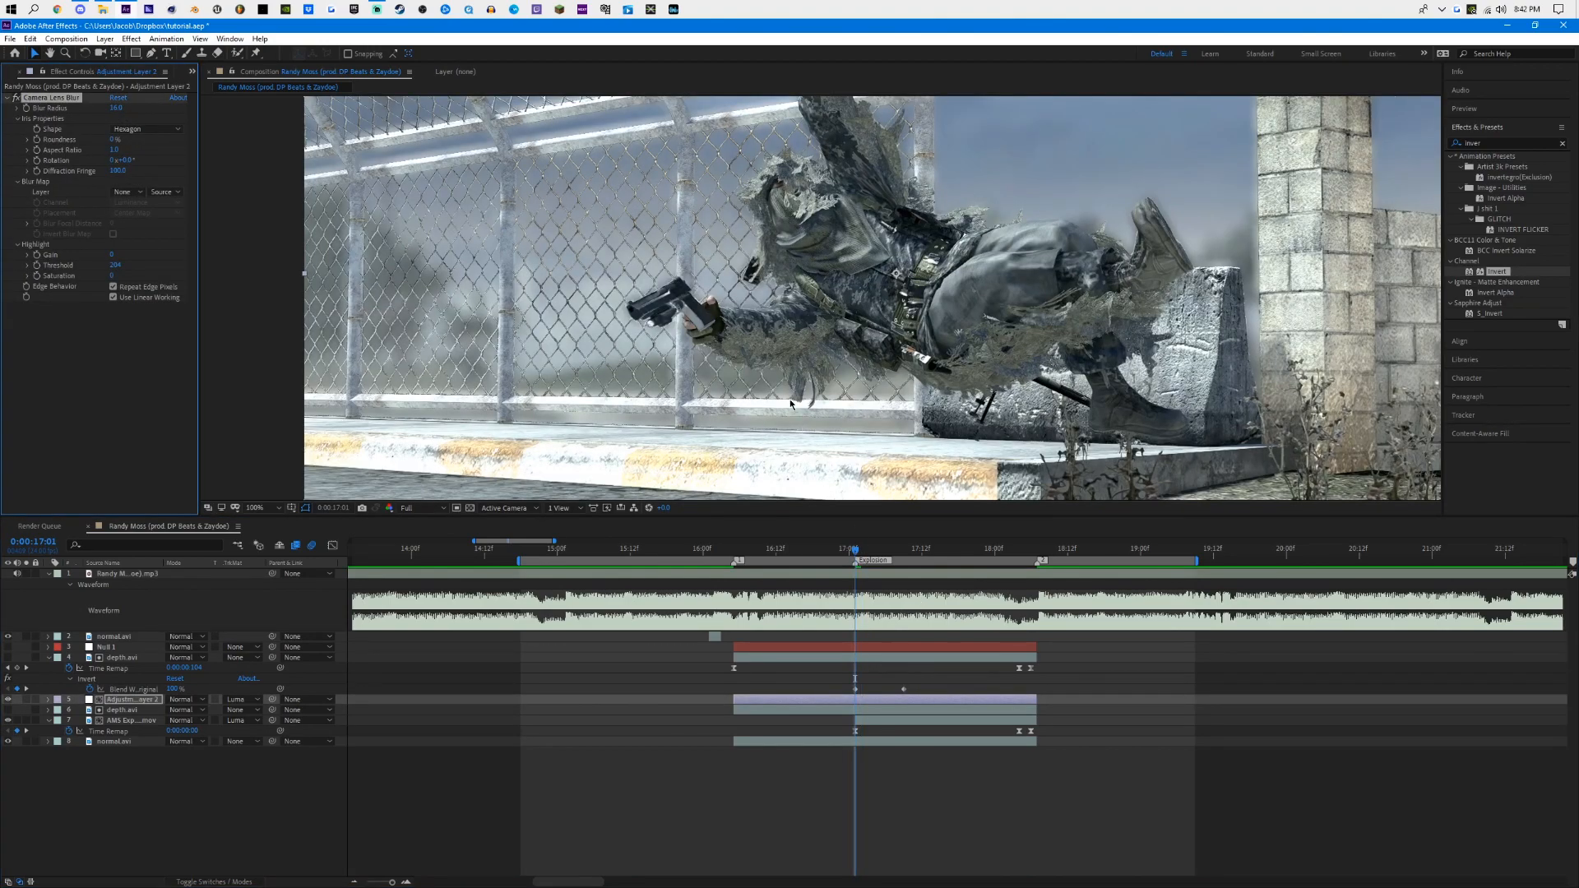
key(space)
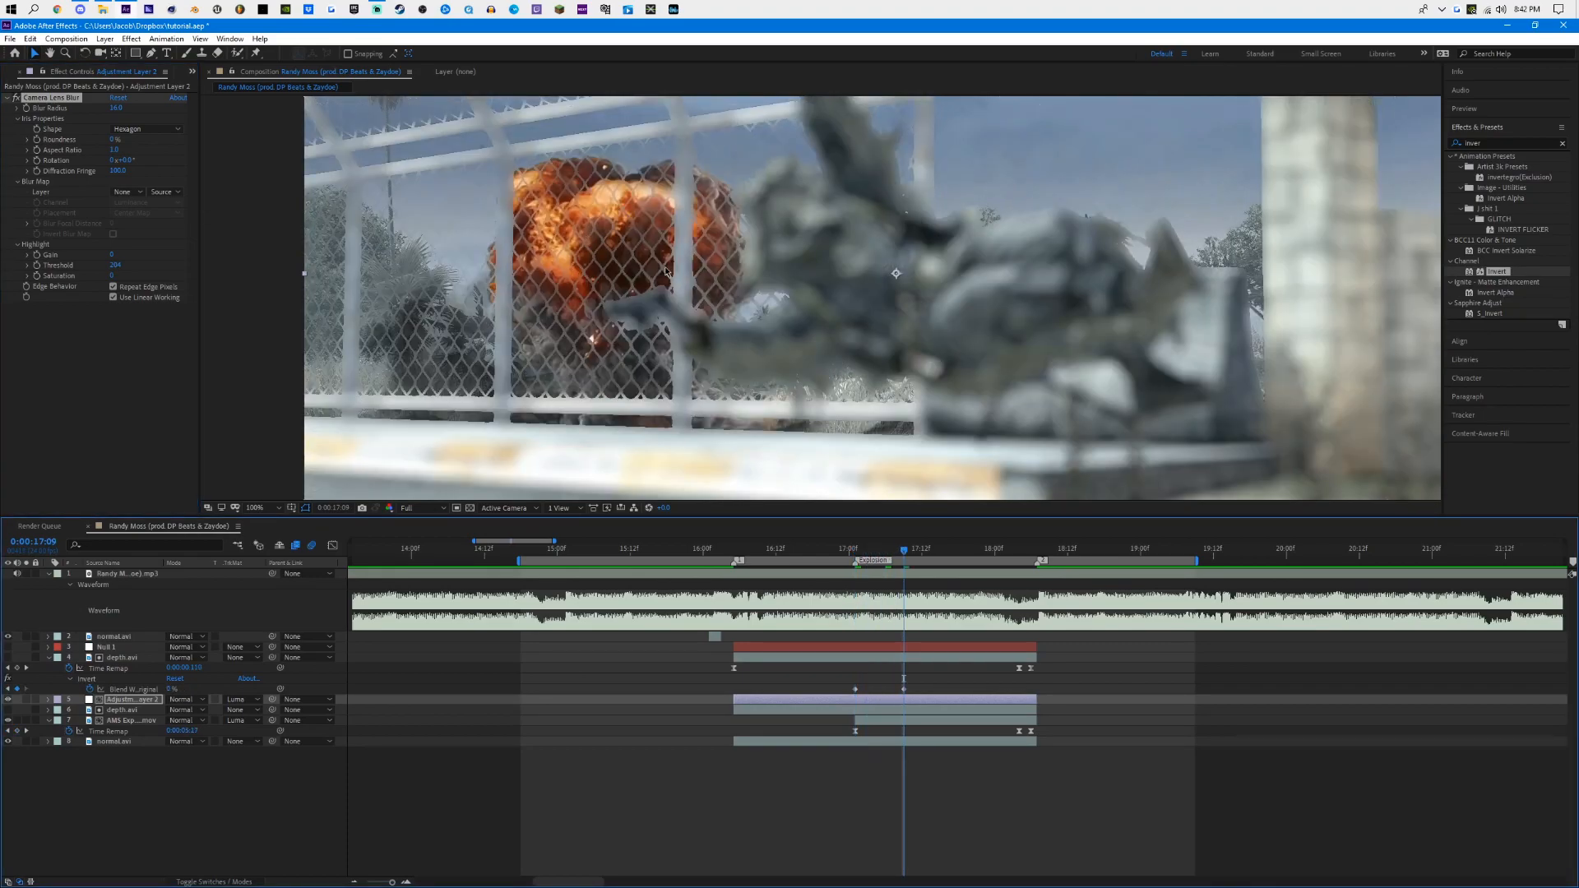
Step: Reduce the adjustment layer's Camera Lens Blur radius so the foreground is blurred more subtly
scroll(881, 357, down, 1)
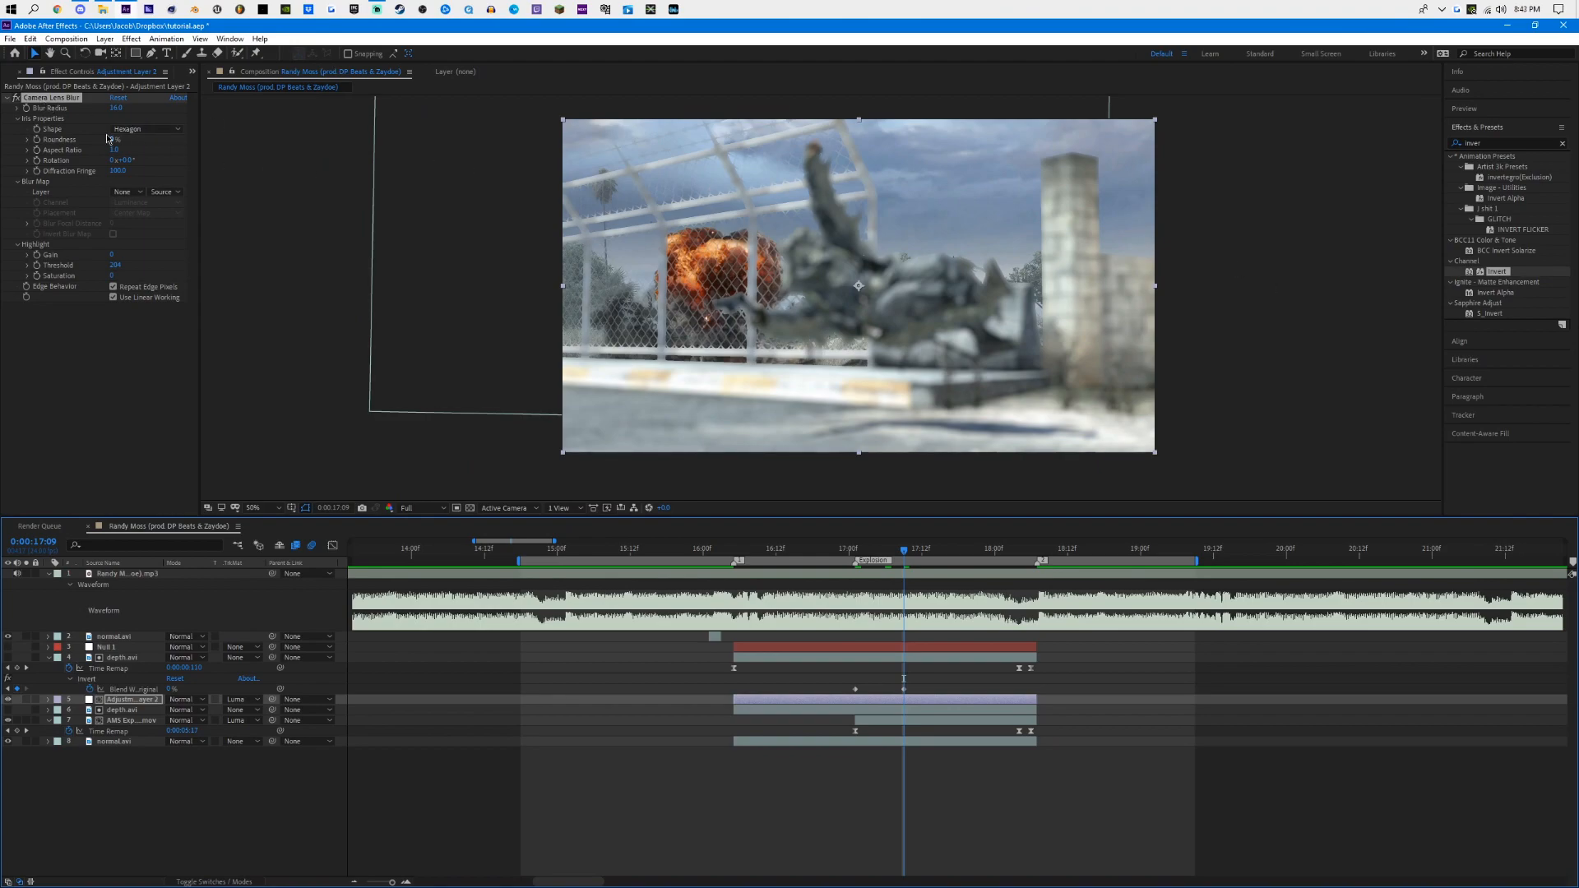
click(117, 108)
click(145, 115)
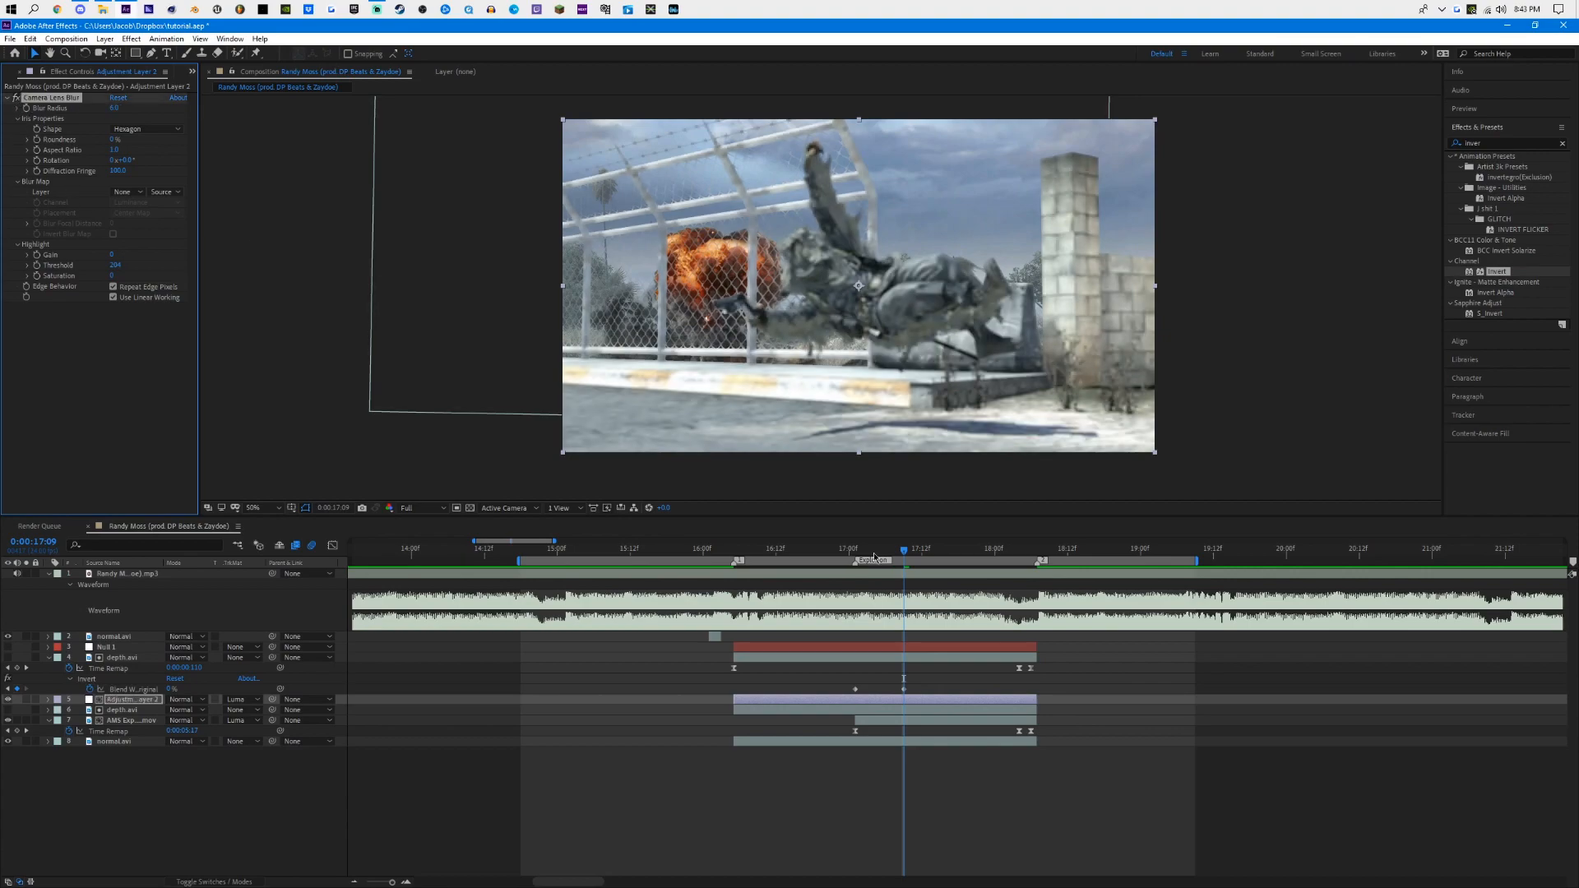
Step: Pre-compose all layers from Null 1 down to the bottom normal.avi and scrub the result to 0:00:17:11
click(1020, 647)
shift+click(913, 743)
right_click(913, 743)
click(945, 691)
click(814, 537)
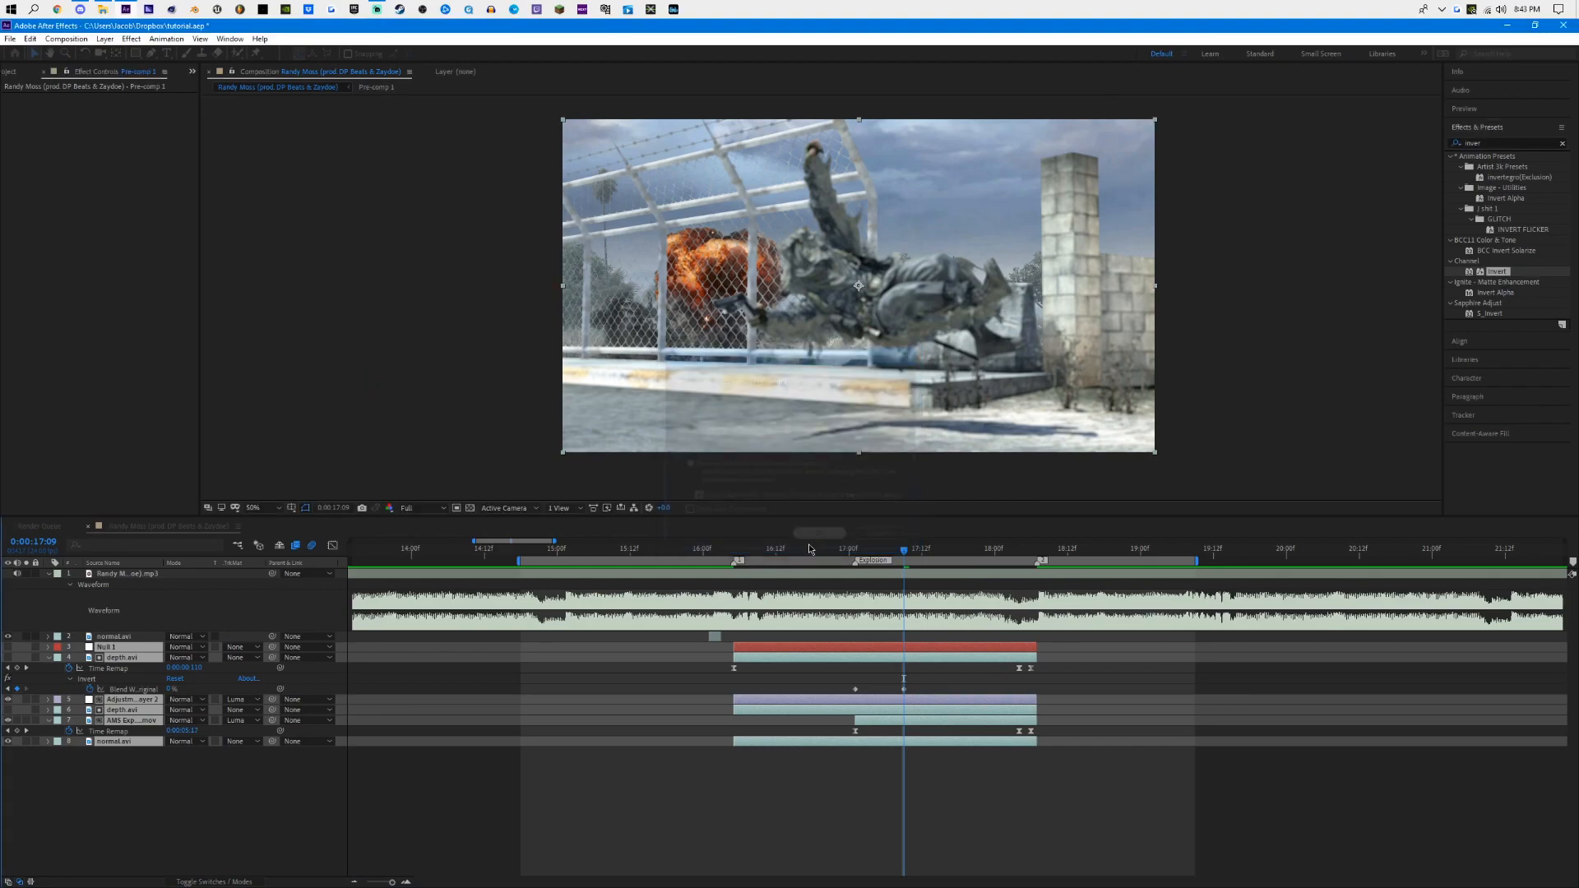
drag(746, 560, 916, 561)
click(830, 481)
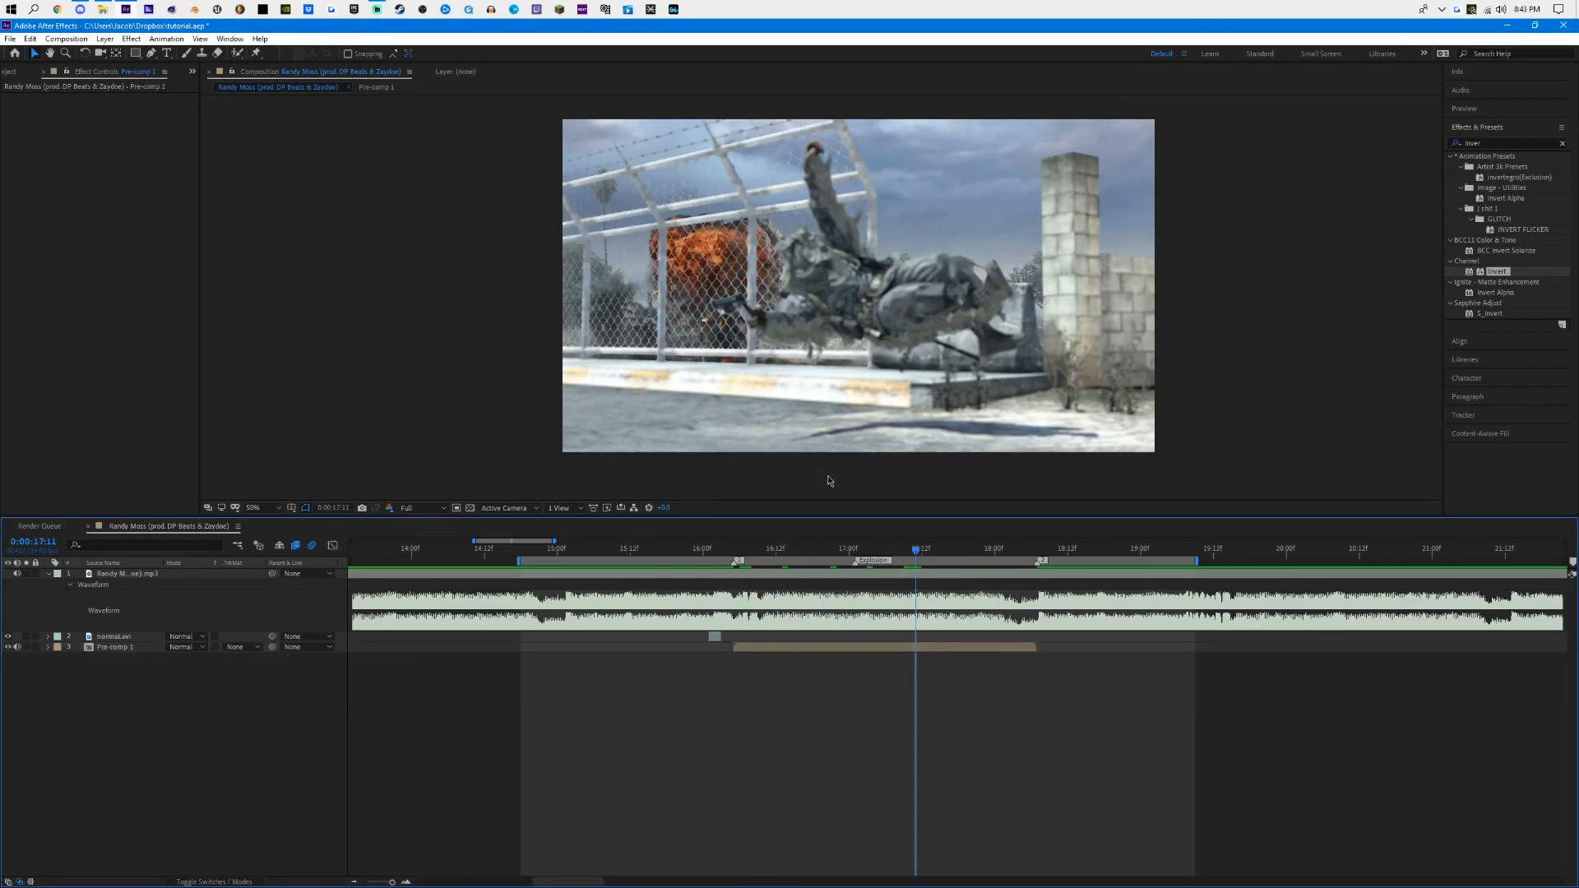